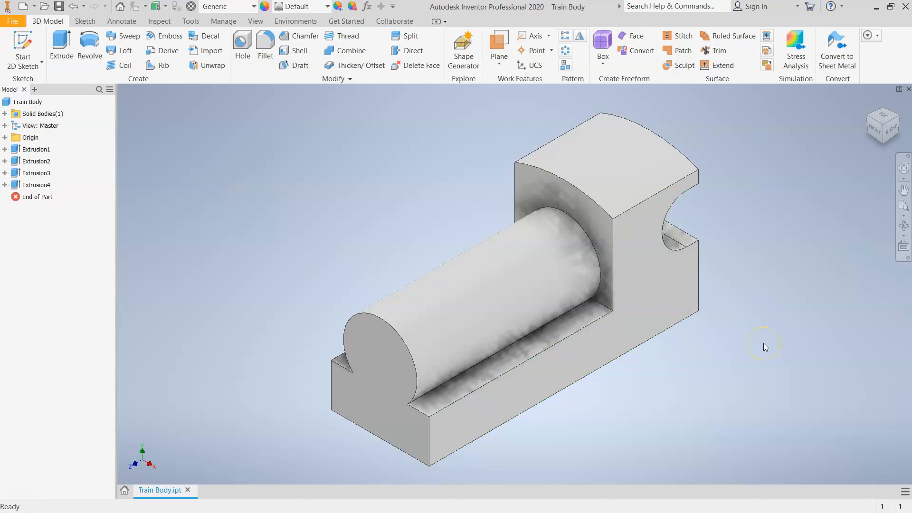
{"action": "left_click", "coordinate": [899, 123]}
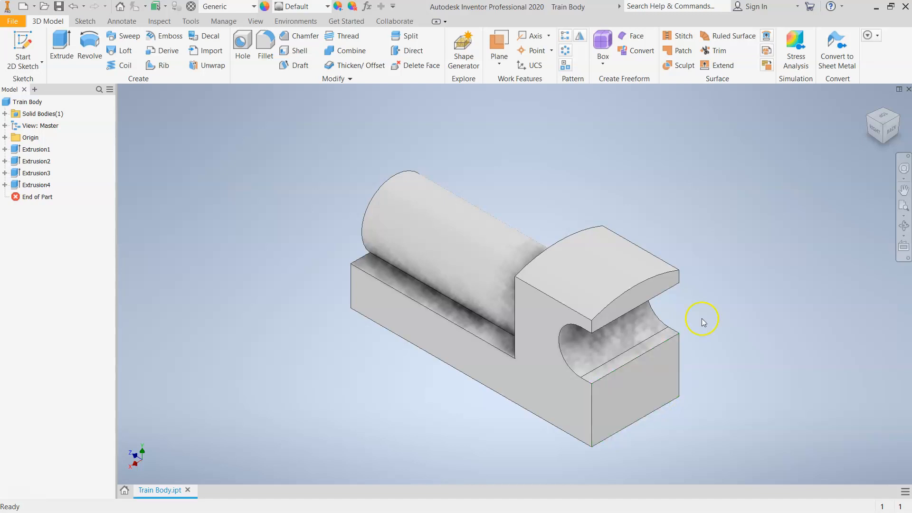
{"action": "left_click", "coordinate": [869, 118]}
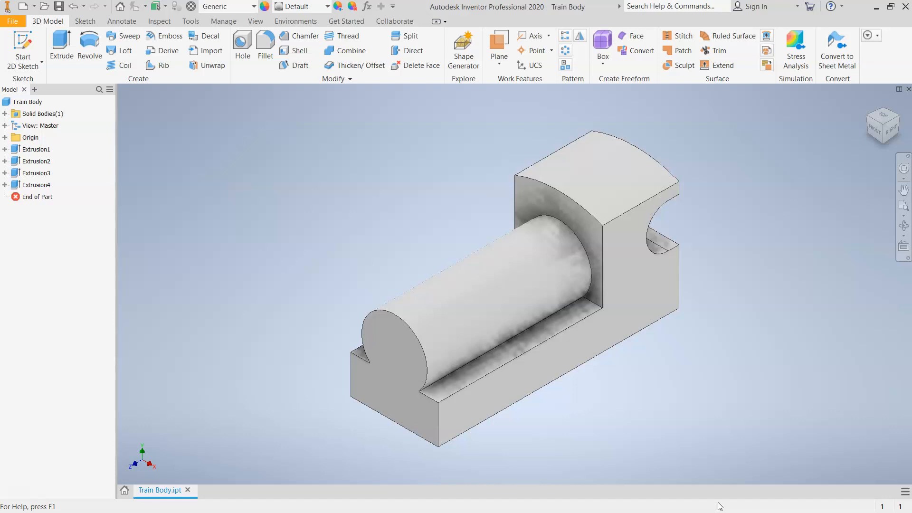
{"action": "left_click", "coordinate": [718, 512]}
Start a new sketch on the front face of the train body, below the boiler cylinder.
{"action": "left_click", "coordinate": [383, 393]}
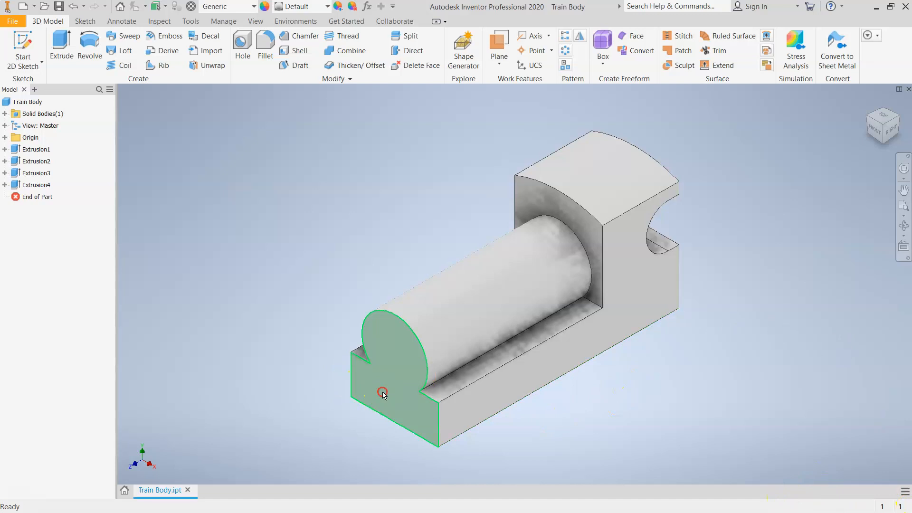
{"action": "right_click", "coordinate": [384, 403]}
{"action": "left_click", "coordinate": [388, 437]}
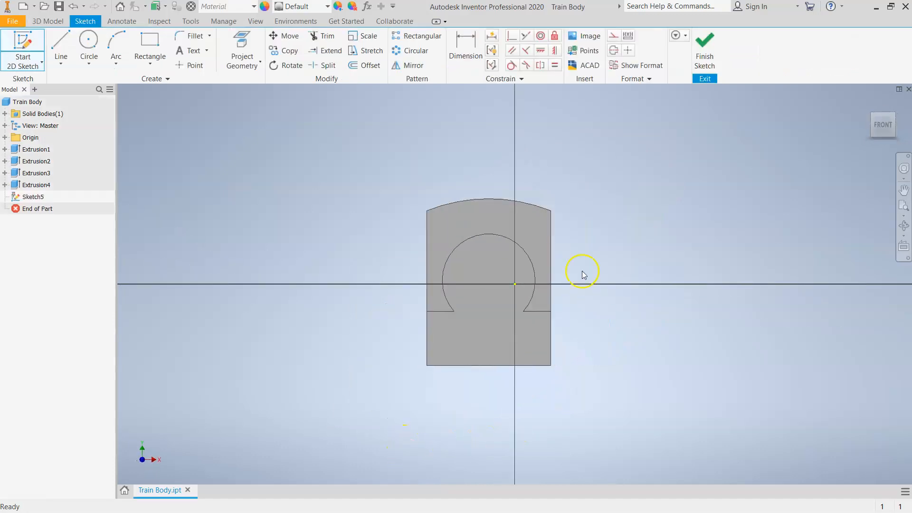
Place three sketch points on the front face: two level near the bottom edge and one centred above them.
{"action": "scroll", "coordinate": [525, 325], "scroll_direction": "up", "scroll_amount": 3}
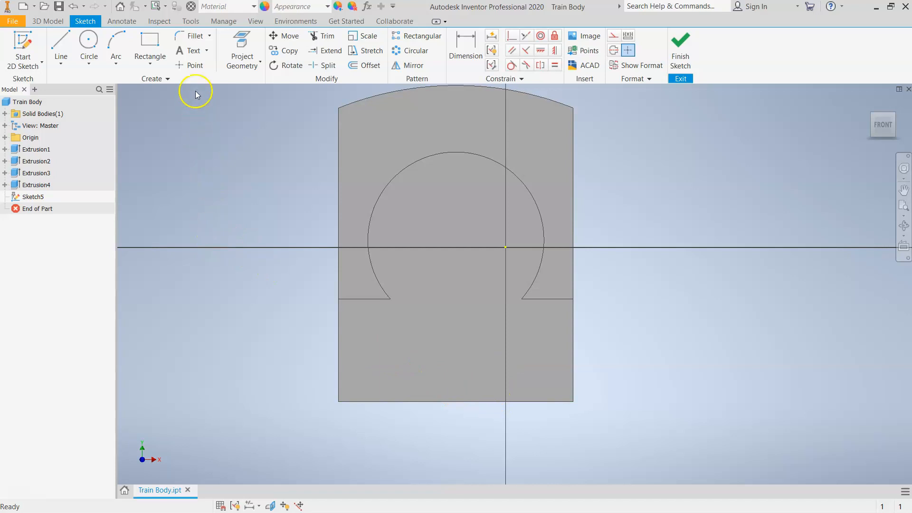
{"action": "left_click", "coordinate": [192, 67]}
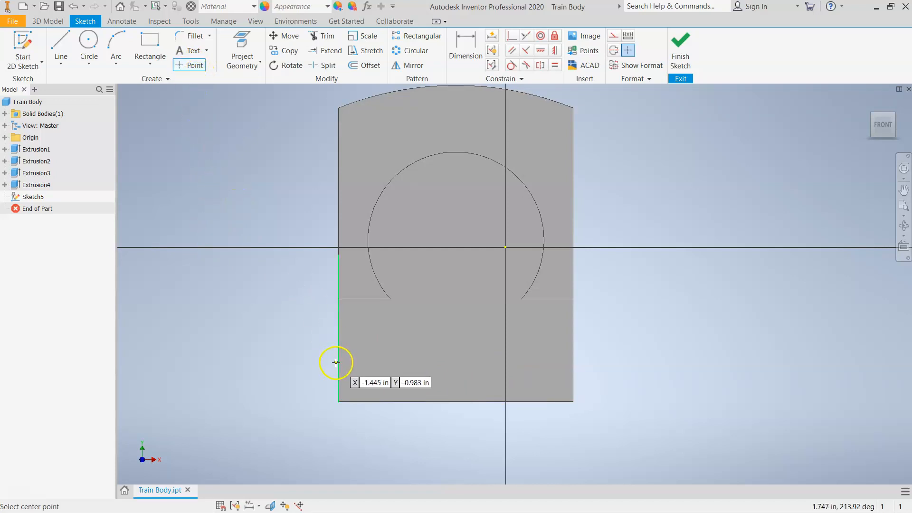
{"action": "left_click", "coordinate": [388, 375]}
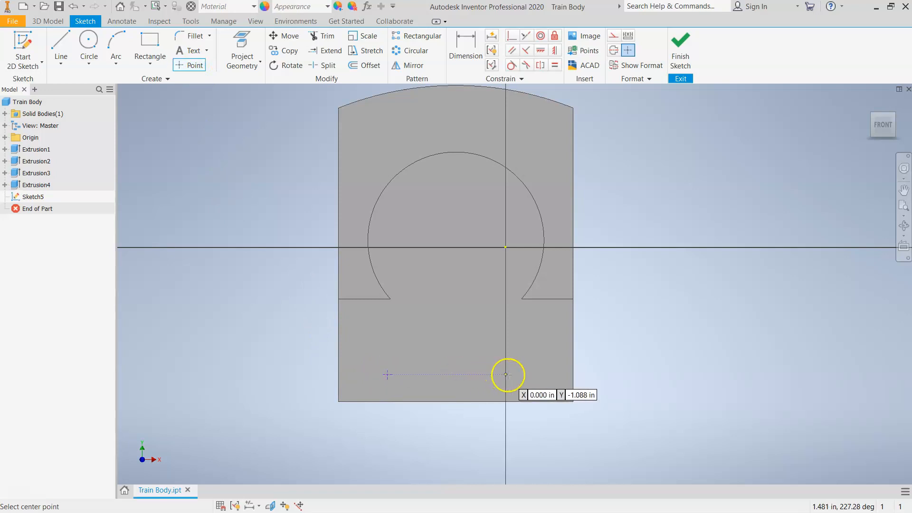
{"action": "left_click", "coordinate": [525, 375]}
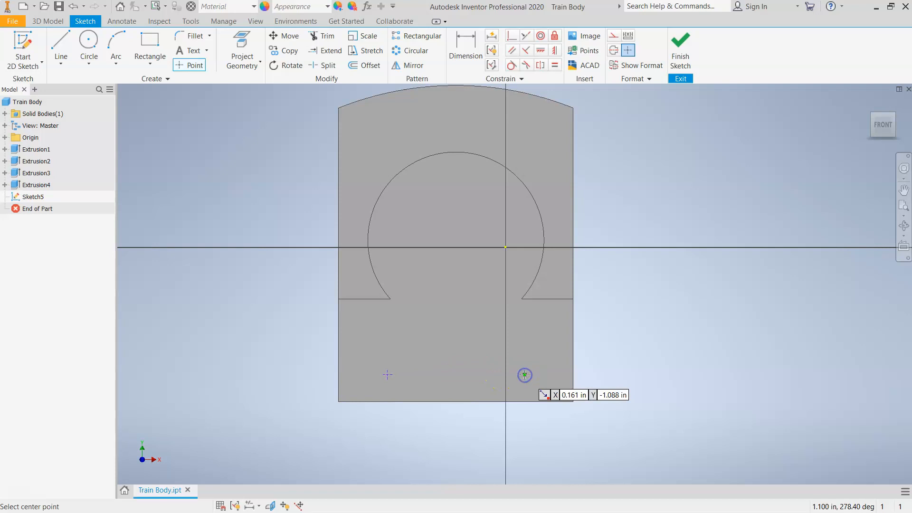
{"action": "left_click", "coordinate": [461, 318]}
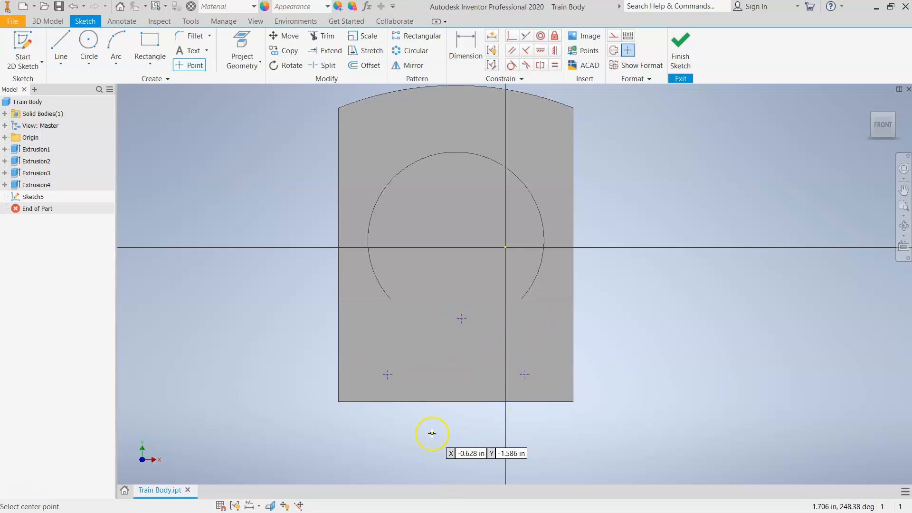
Dimension the lower-left point .125 in above the bottom edge of the face.
{"action": "scroll", "coordinate": [433, 431], "scroll_direction": "down", "scroll_amount": 2}
{"action": "scroll", "coordinate": [441, 431], "scroll_direction": "up", "scroll_amount": 1}
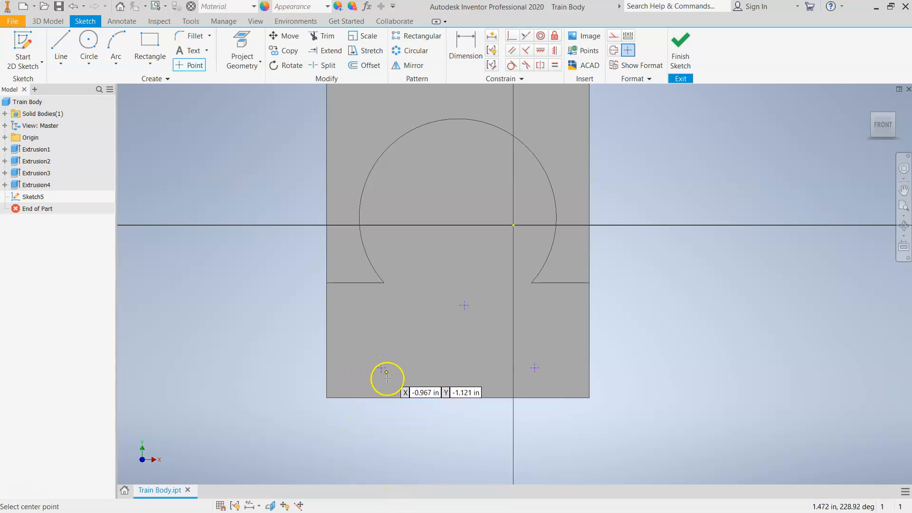
{"action": "key", "text": "d"}
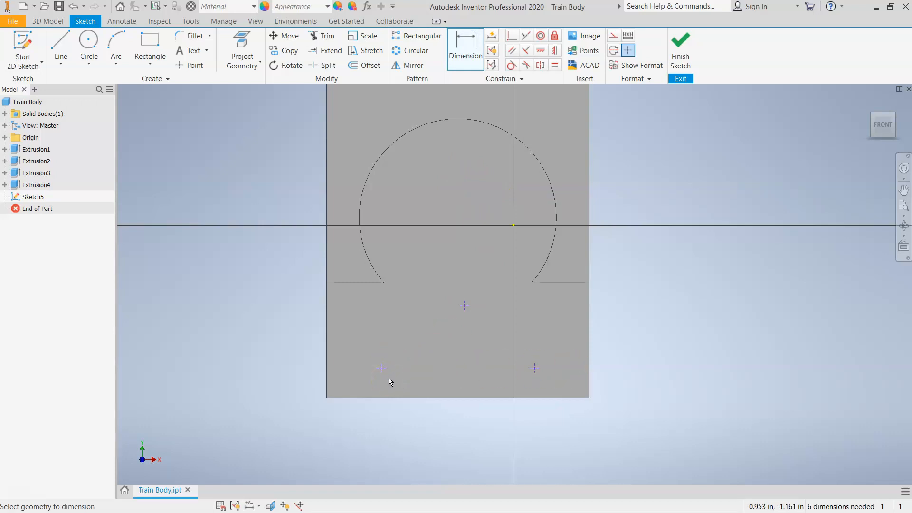
{"action": "left_click", "coordinate": [454, 64]}
{"action": "left_click", "coordinate": [384, 398]}
{"action": "left_click", "coordinate": [281, 382]}
{"action": "type", "text": ".125"}
{"action": "key", "text": "Return"}
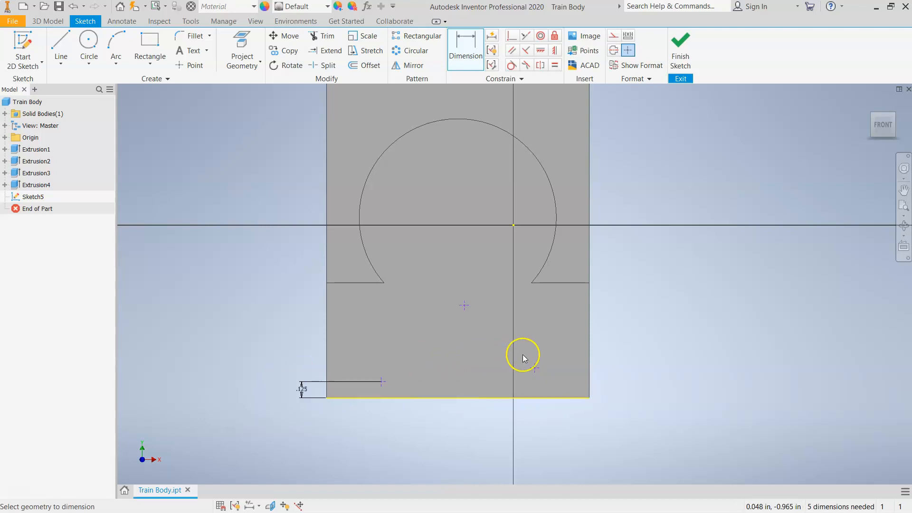
Dimension the lower-right point .125 in above the bottom edge of the face.
{"action": "left_click", "coordinate": [533, 369]}
{"action": "left_click", "coordinate": [537, 398]}
{"action": "left_click", "coordinate": [621, 381]}
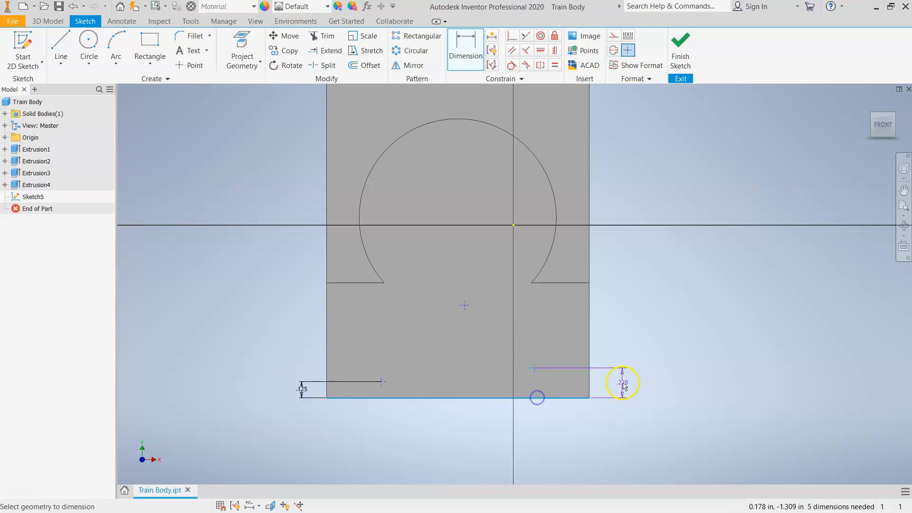
{"action": "type", "text": ".125"}
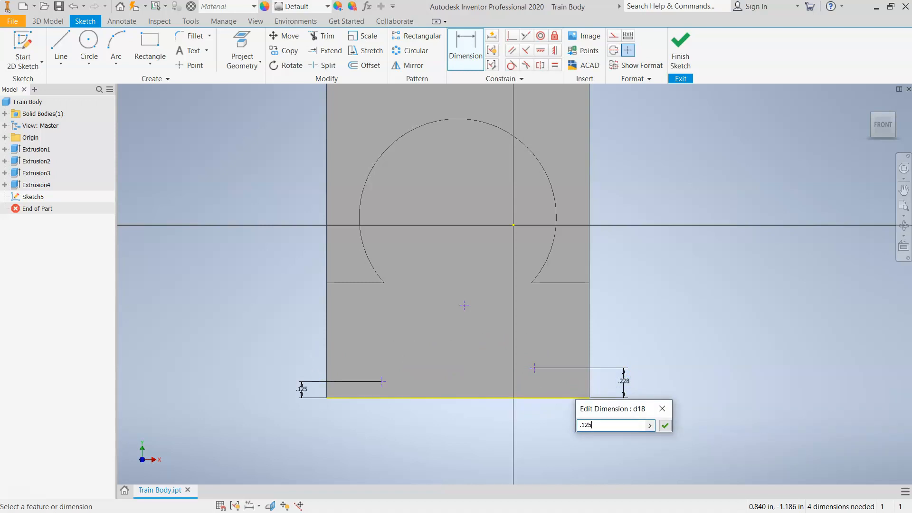
{"action": "key", "text": "Return"}
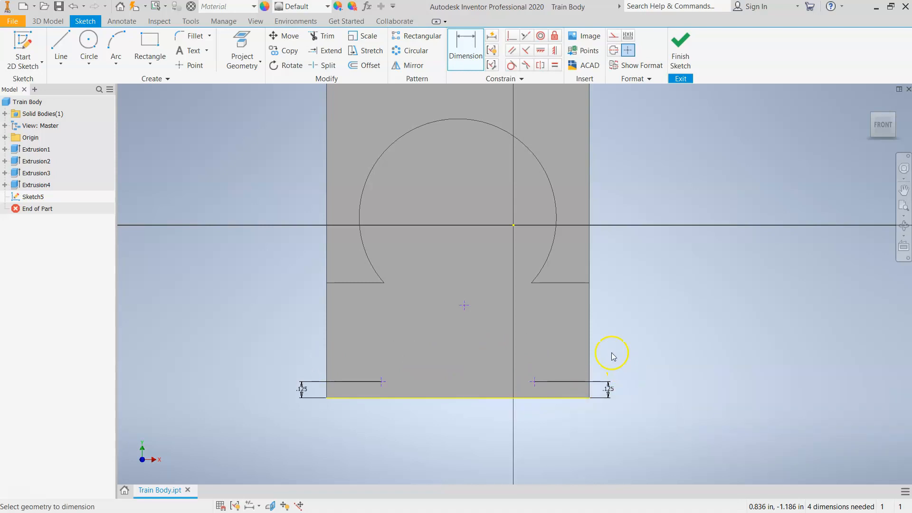
Dimension the upper point .625 in above the bottom edge of the face.
{"action": "left_click", "coordinate": [464, 308]}
{"action": "left_click", "coordinate": [466, 397]}
{"action": "left_click", "coordinate": [691, 356]}
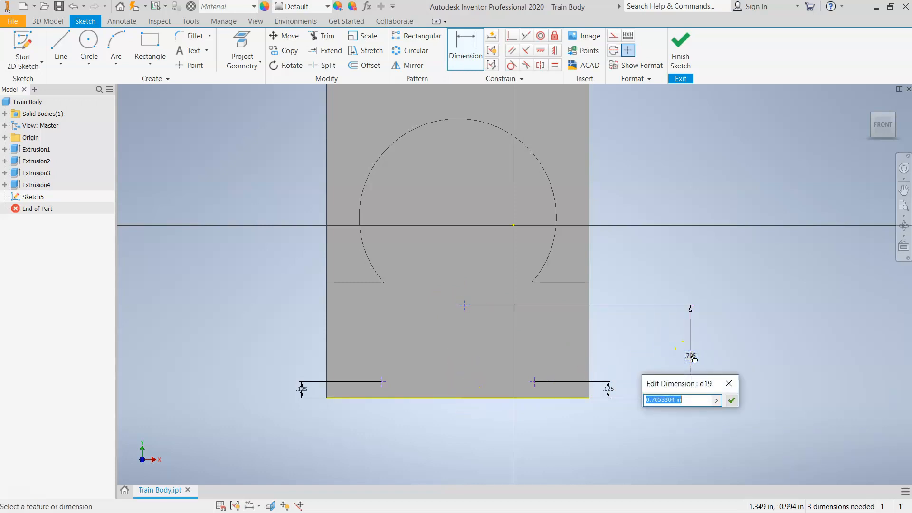
{"action": "type", "text": ".625"}
{"action": "key", "text": "Return"}
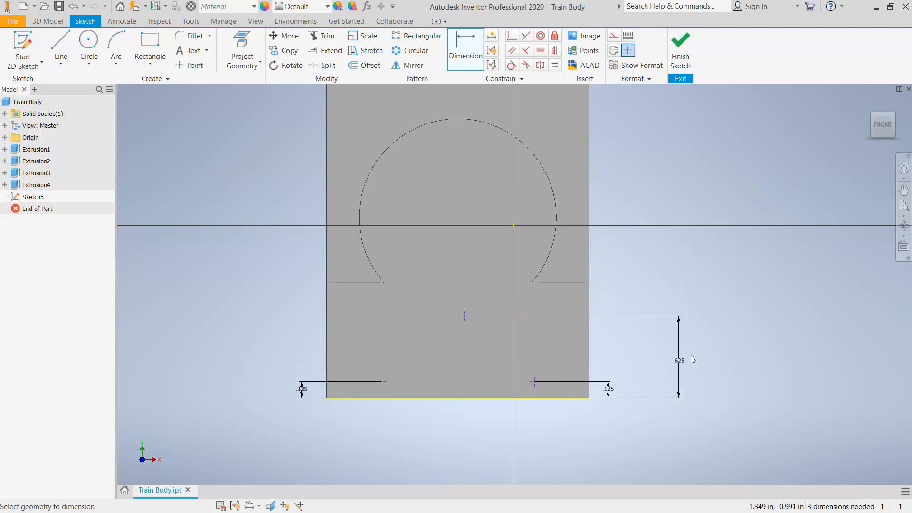
Dimension the lower-left point horizontally .375 in from the left edge of the face.
{"action": "left_click", "coordinate": [689, 359]}
{"action": "left_click", "coordinate": [444, 391]}
{"action": "left_click", "coordinate": [329, 390]}
{"action": "left_click", "coordinate": [354, 427]}
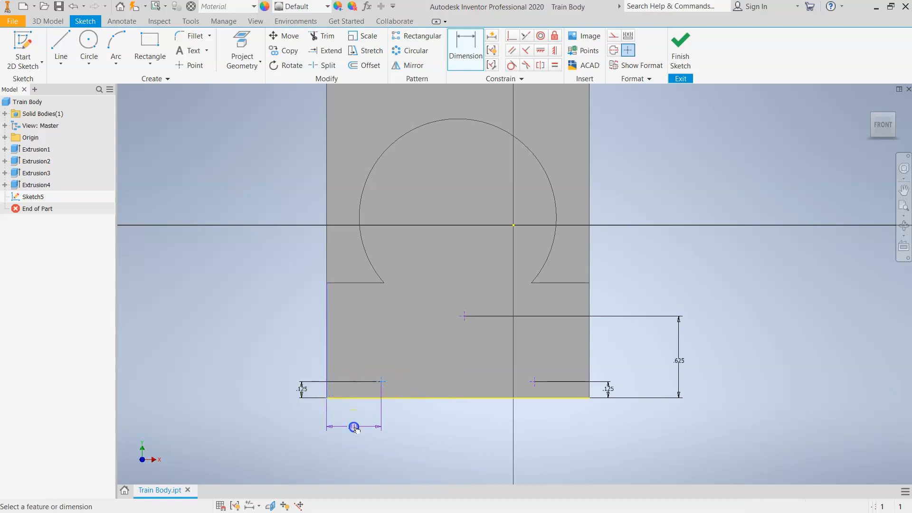
{"action": "type", "text": ".375"}
{"action": "key", "text": "Return"}
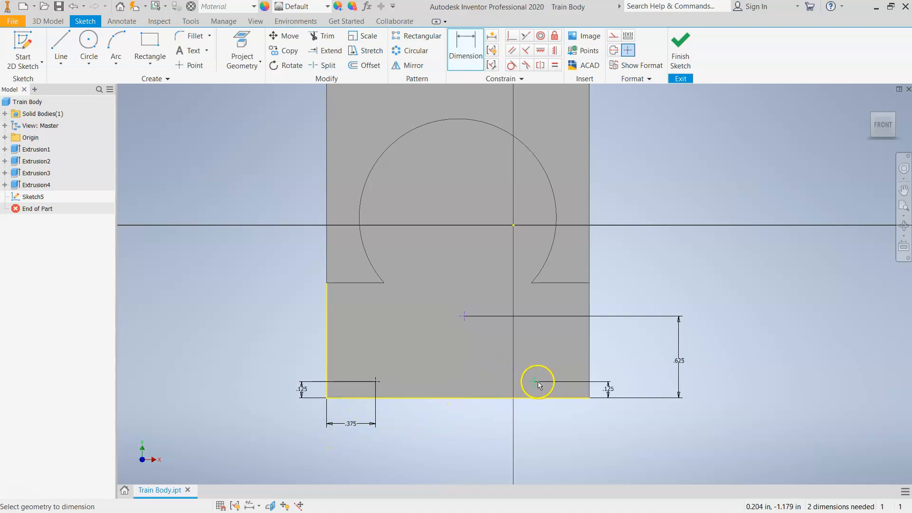
Dimension the lower-right point horizontally 1.625 in from the left edge of the face.
{"action": "left_click", "coordinate": [330, 389]}
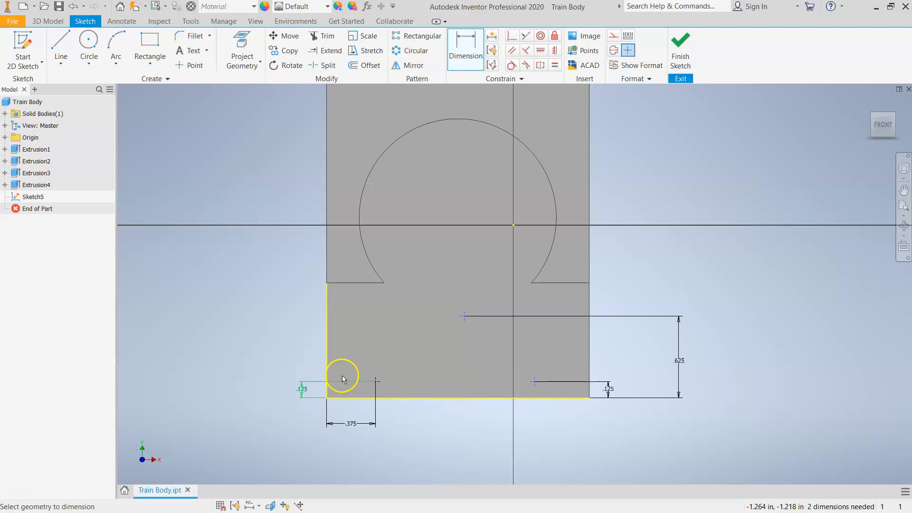
{"action": "left_click", "coordinate": [327, 358]}
{"action": "left_click", "coordinate": [534, 381]}
{"action": "left_click", "coordinate": [463, 449]}
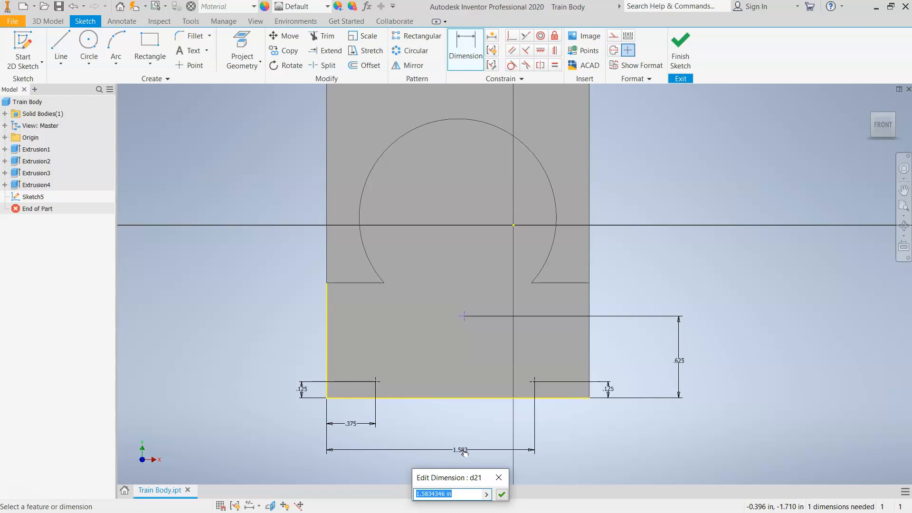
{"action": "type", "text": "1.625"}
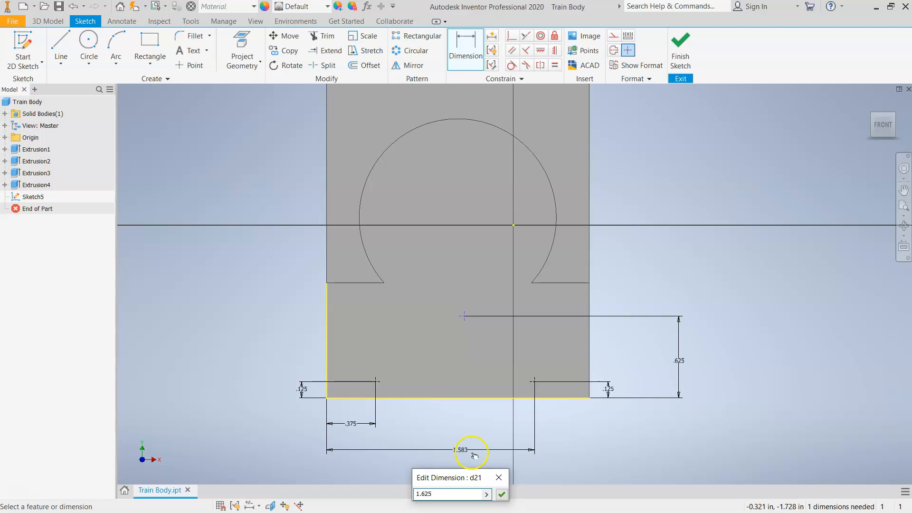
{"action": "left_click", "coordinate": [502, 494]}
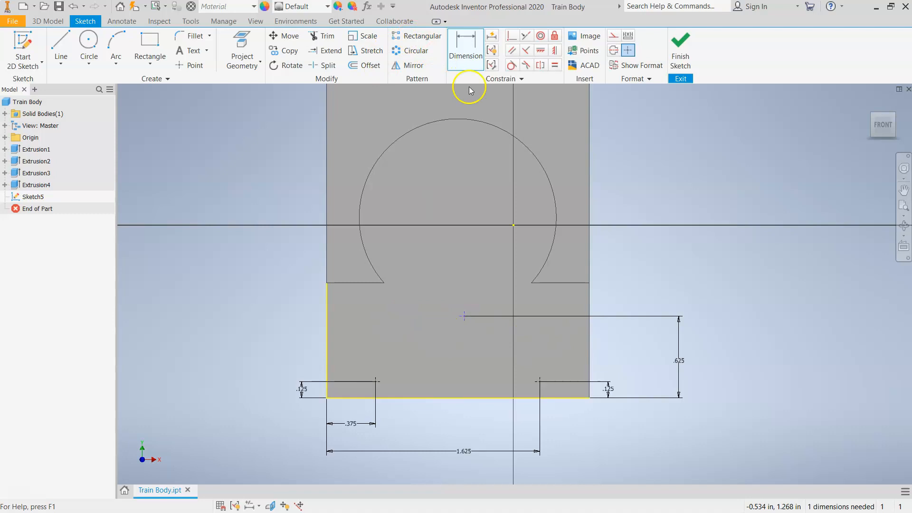
Dimension the upper point horizontally 1 in from the left edge of the face and finish the sketch.
{"action": "left_click", "coordinate": [463, 316]}
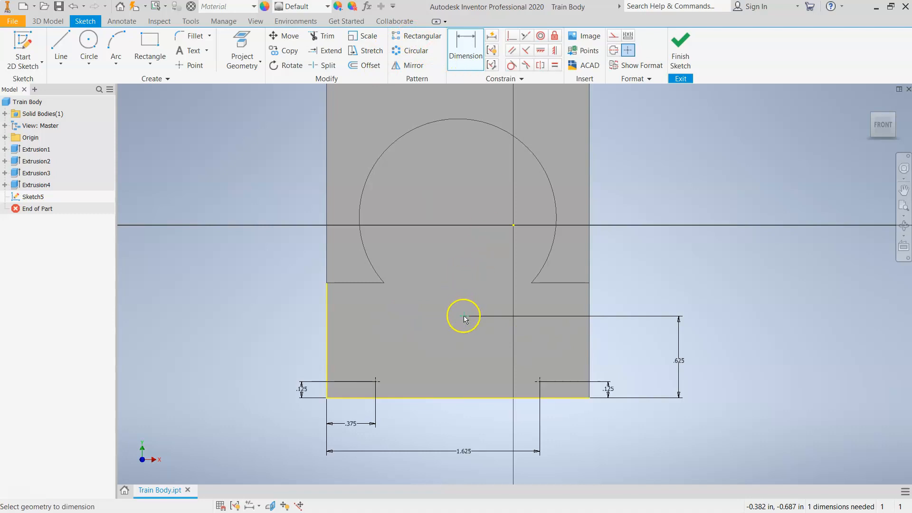
{"action": "left_click", "coordinate": [329, 332]}
{"action": "left_click", "coordinate": [342, 439]}
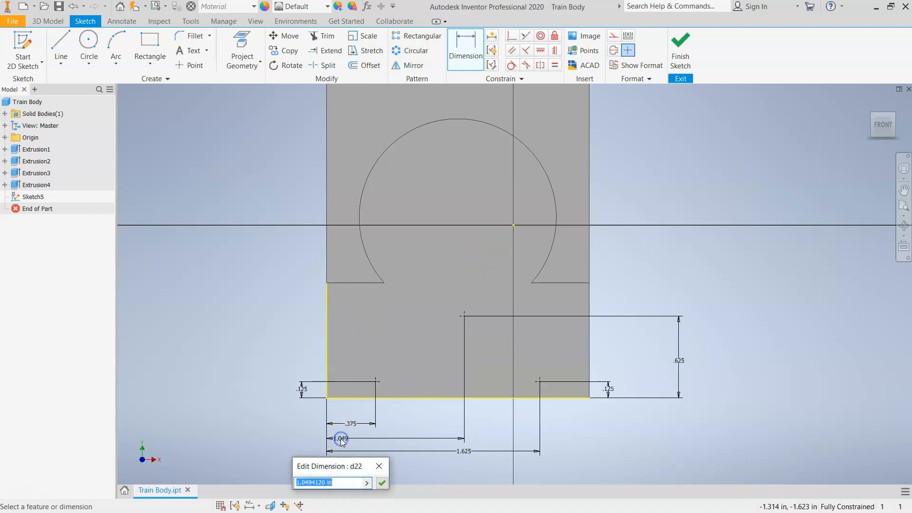
{"action": "type", "text": "1"}
{"action": "key", "text": "Return"}
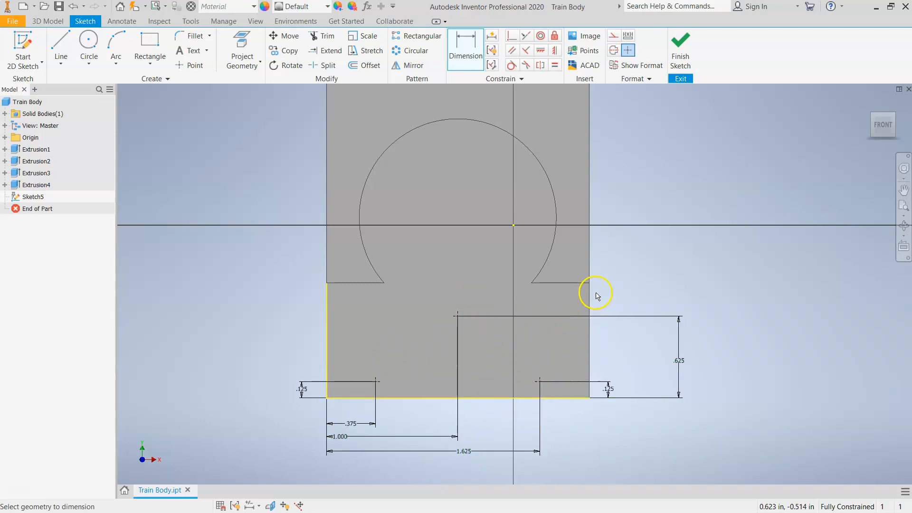
{"action": "left_click", "coordinate": [677, 55]}
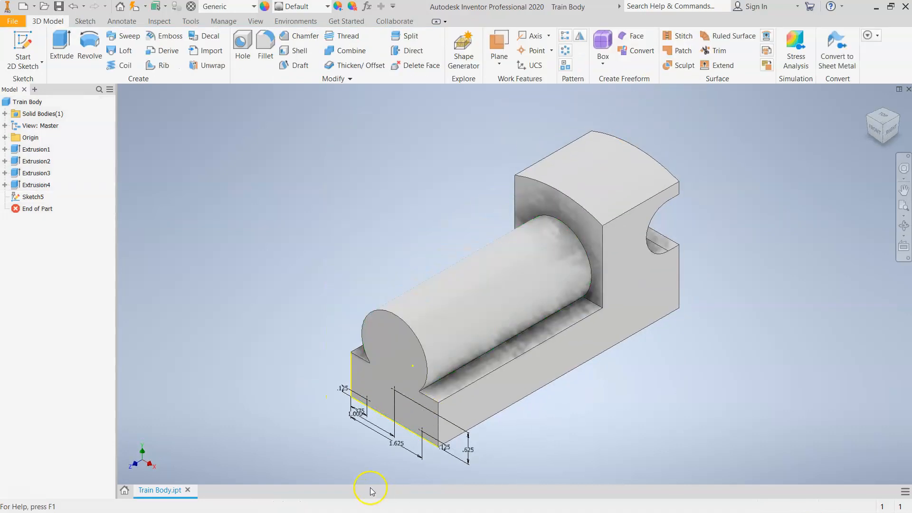
Set up simple holes on the three front-face sketch points with no preset and a distance termination .125 in deep.
{"action": "scroll", "coordinate": [386, 467], "scroll_direction": "down", "scroll_amount": 6}
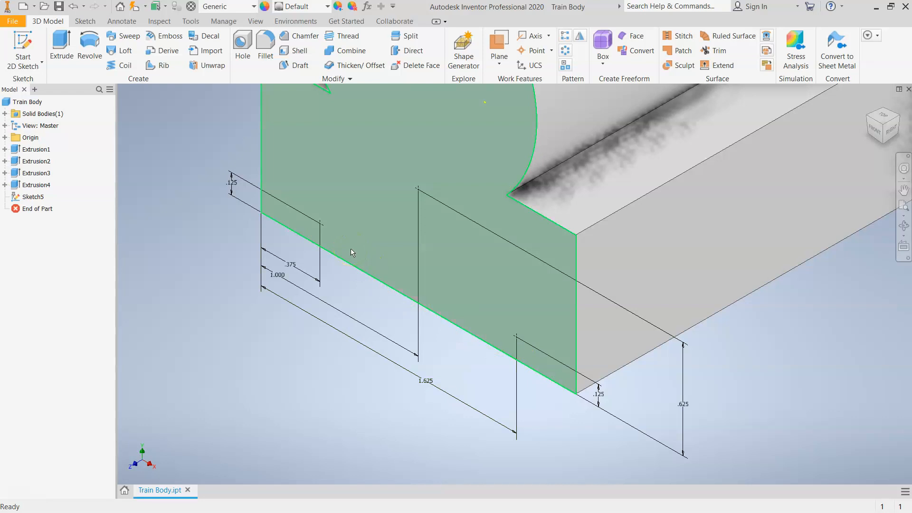
{"action": "mouse_move", "coordinate": [354, 260]}
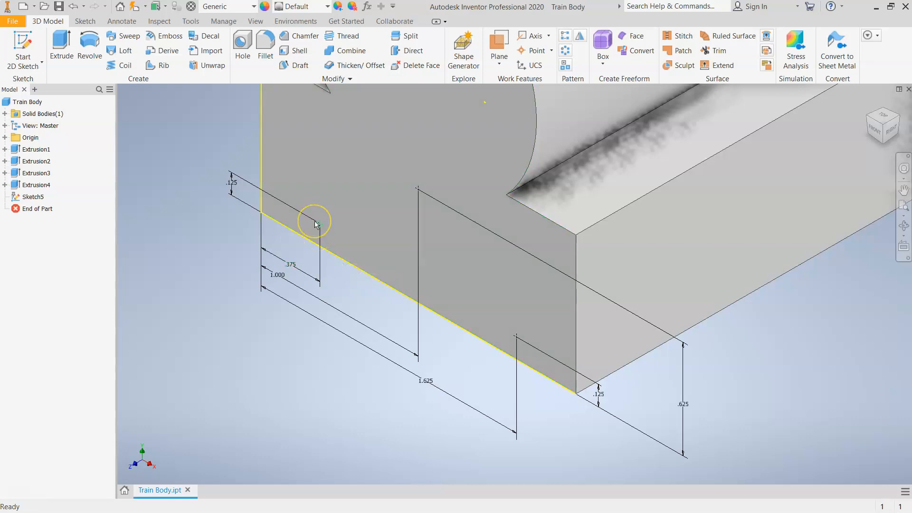
{"action": "mouse_move", "coordinate": [331, 241]}
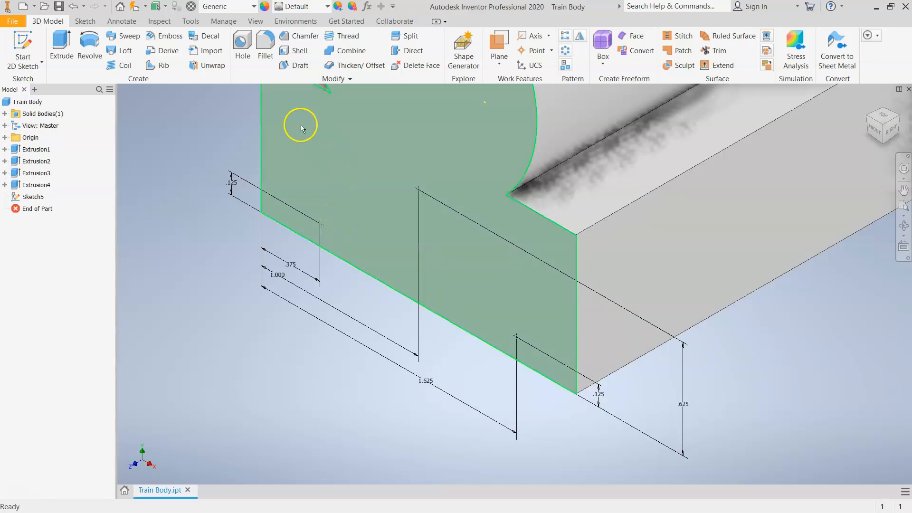
{"action": "left_click", "coordinate": [247, 57]}
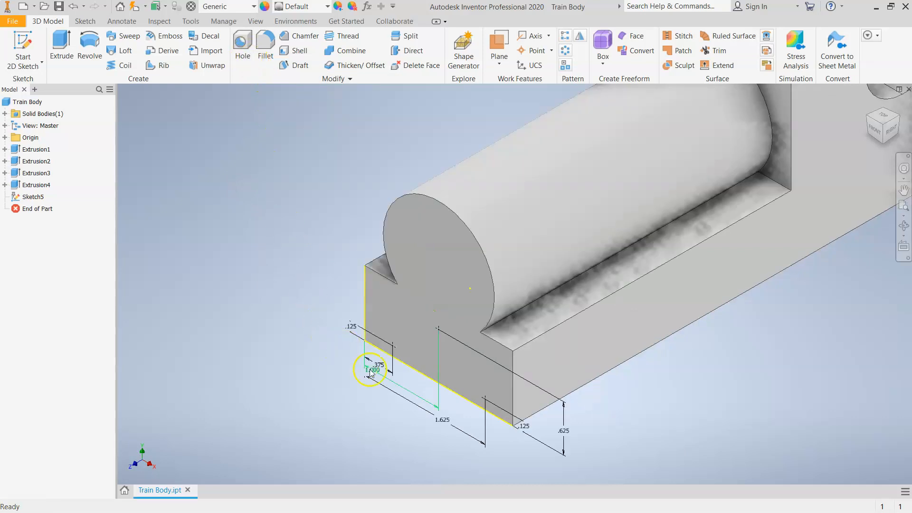
{"action": "left_click", "coordinate": [243, 52]}
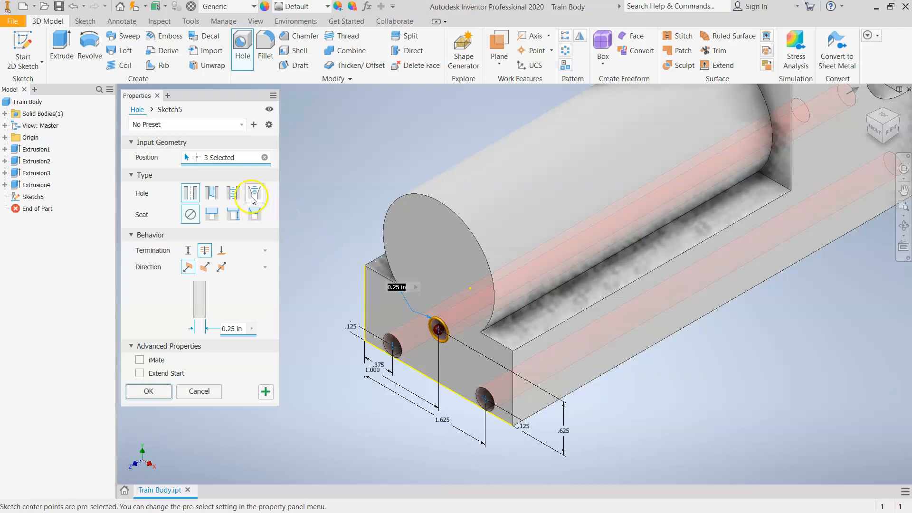
{"action": "left_click", "coordinate": [241, 125]}
{"action": "left_click", "coordinate": [146, 137]}
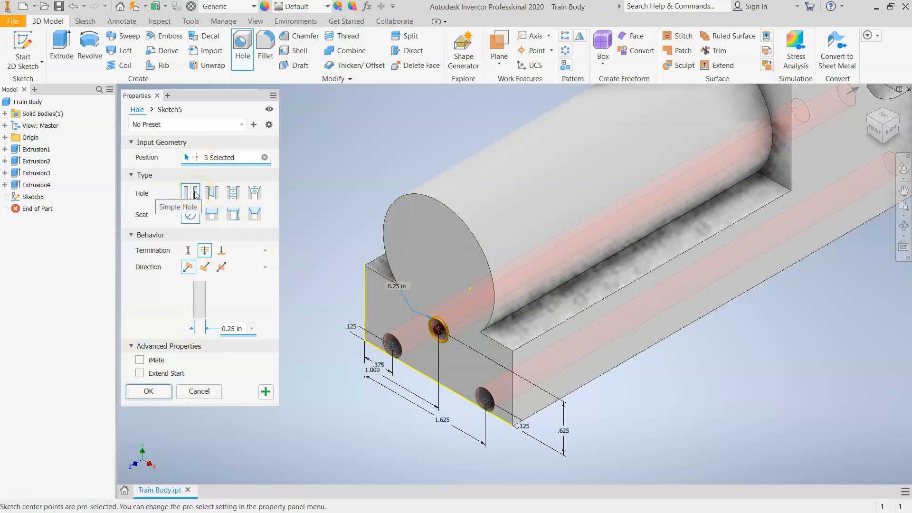
{"action": "left_click", "coordinate": [188, 251]}
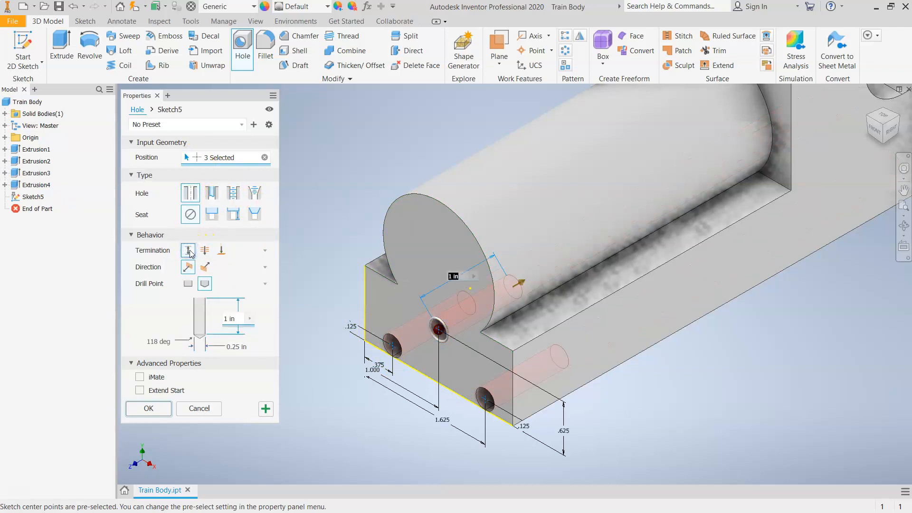
{"action": "left_click", "coordinate": [216, 322]}
{"action": "type", "text": ".125"}
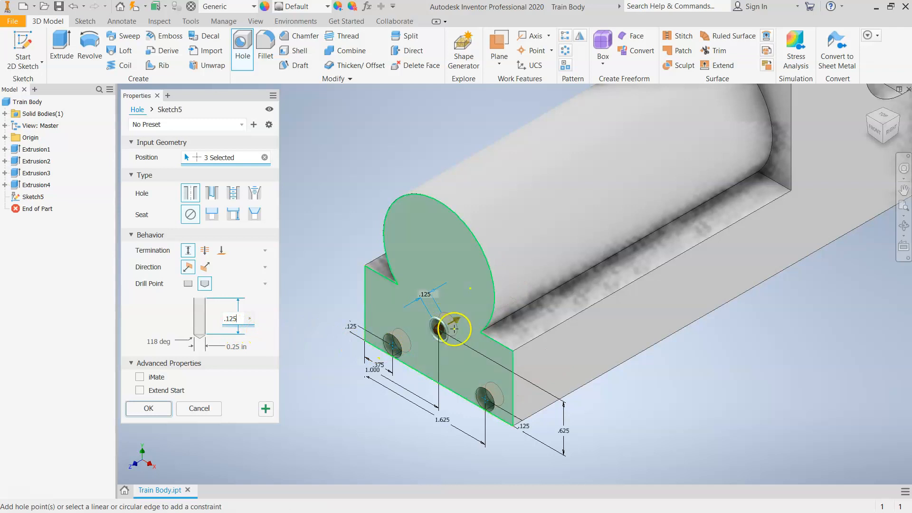
Give the three holes a flat drill point and a .125 in diameter, and create them.
{"action": "left_click", "coordinate": [189, 284]}
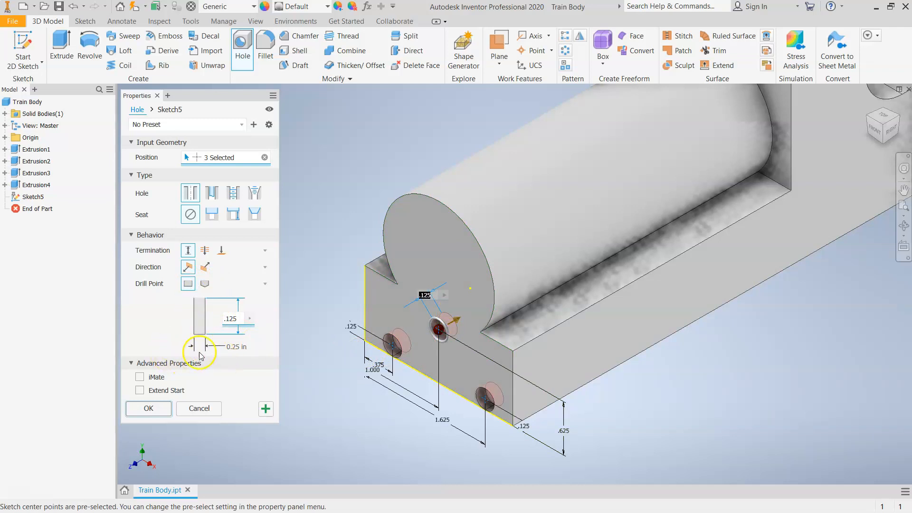
{"action": "left_click", "coordinate": [236, 349]}
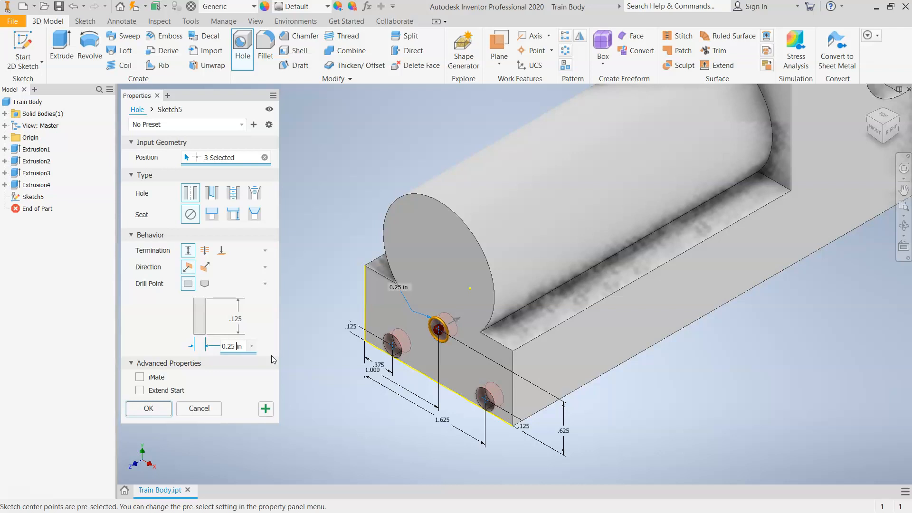
{"action": "type", "text": ".125"}
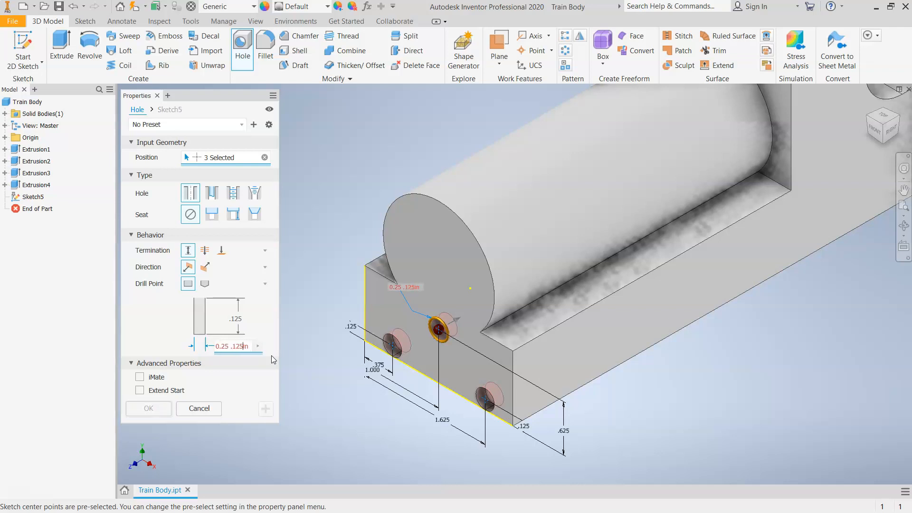
{"action": "left_click", "coordinate": [231, 346]}
{"action": "key", "text": "BackSpace"}
{"action": "key", "text": "BackSpace"}
{"action": "key", "text": "BackSpace"}
{"action": "key", "text": "BackSpace"}
{"action": "key", "text": "BackSpace"}
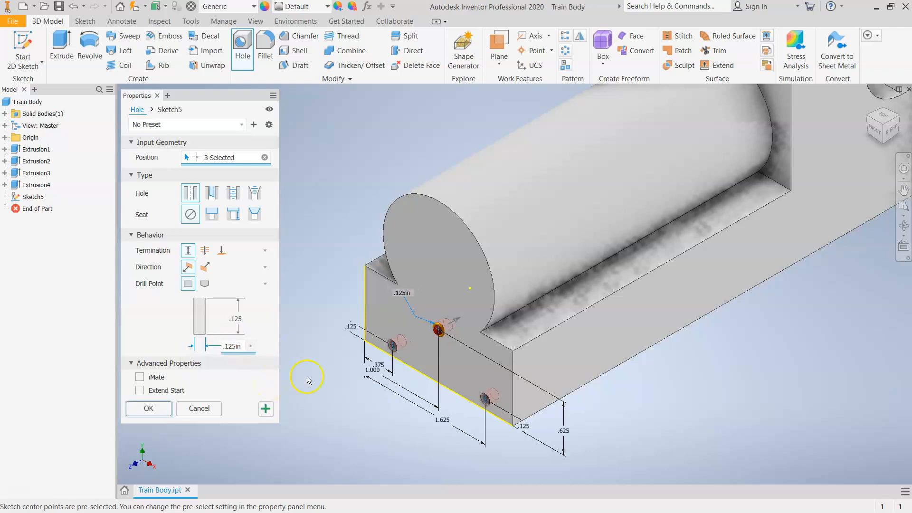
{"action": "scroll", "coordinate": [436, 407], "scroll_direction": "up", "scroll_amount": 5}
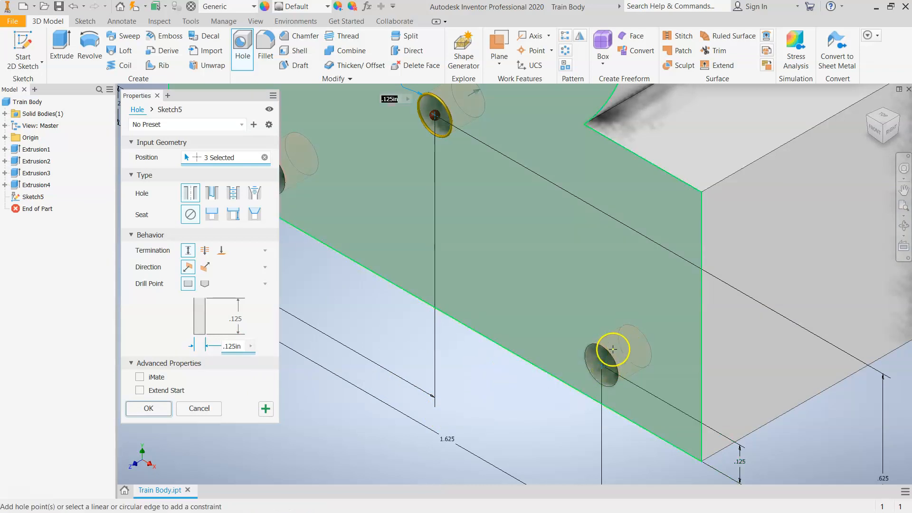
{"action": "scroll", "coordinate": [423, 249], "scroll_direction": "down", "scroll_amount": 5}
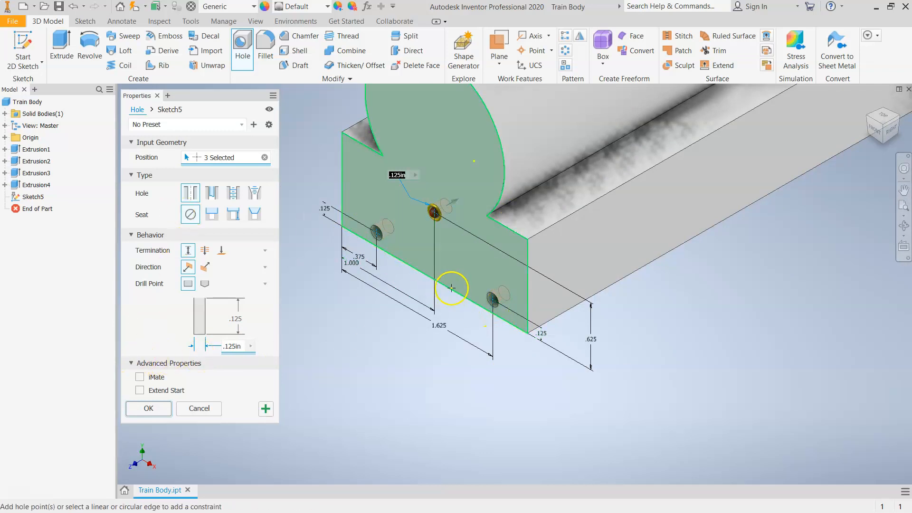
{"action": "left_click", "coordinate": [151, 408]}
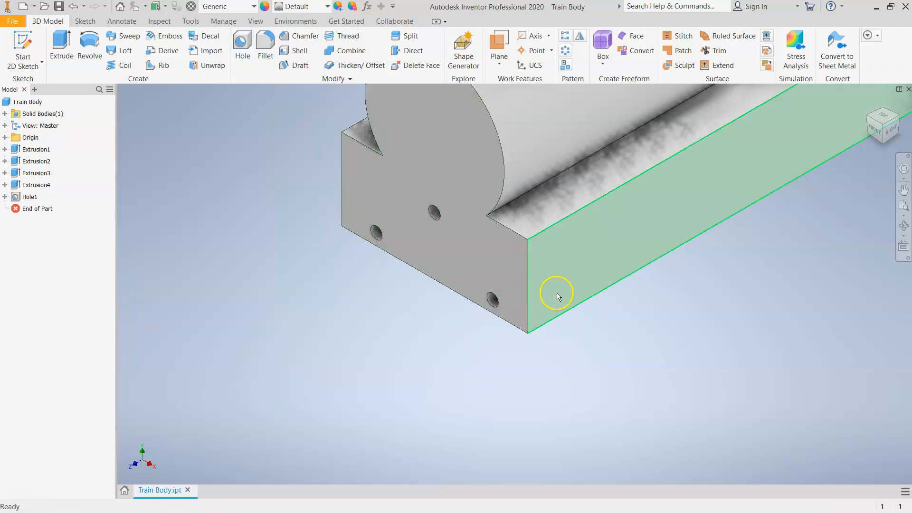
Start a new sketch on the right side face of the train body.
{"action": "left_click", "coordinate": [874, 129]}
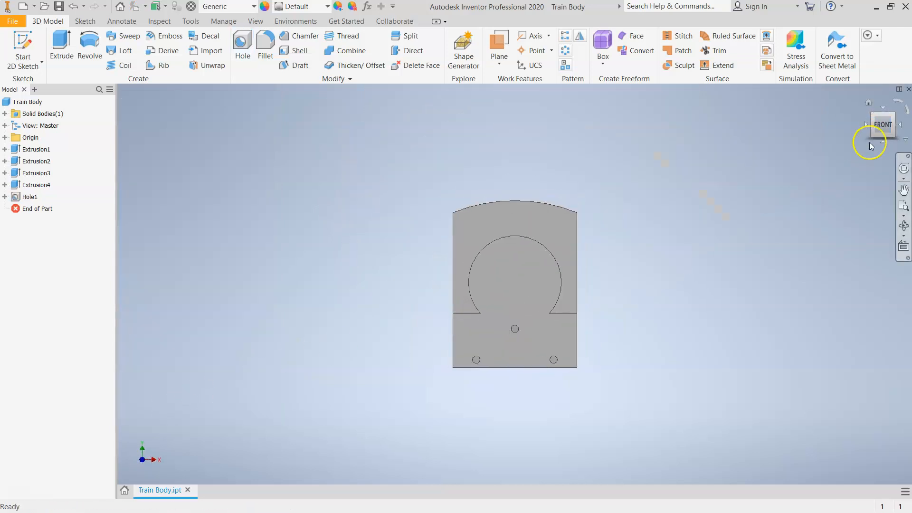
{"action": "left_click", "coordinate": [887, 126]}
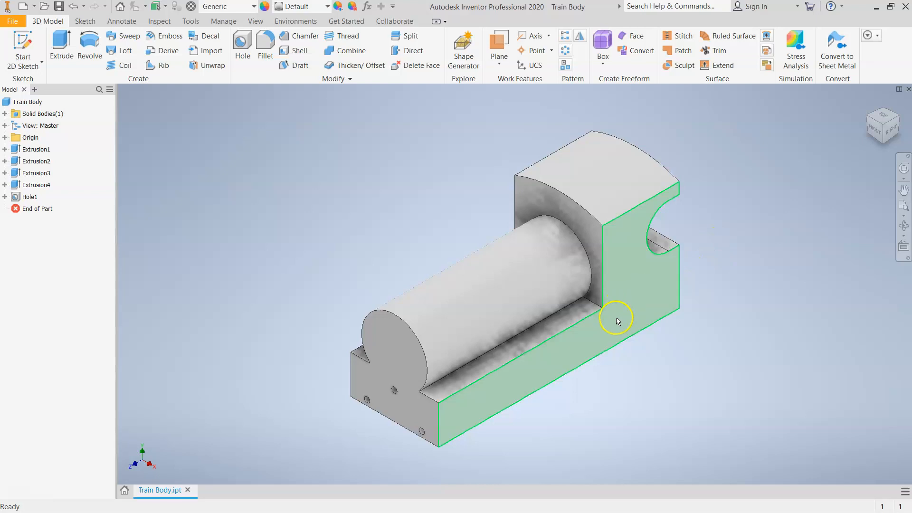
{"action": "right_click", "coordinate": [515, 383]}
{"action": "left_click", "coordinate": [536, 416]}
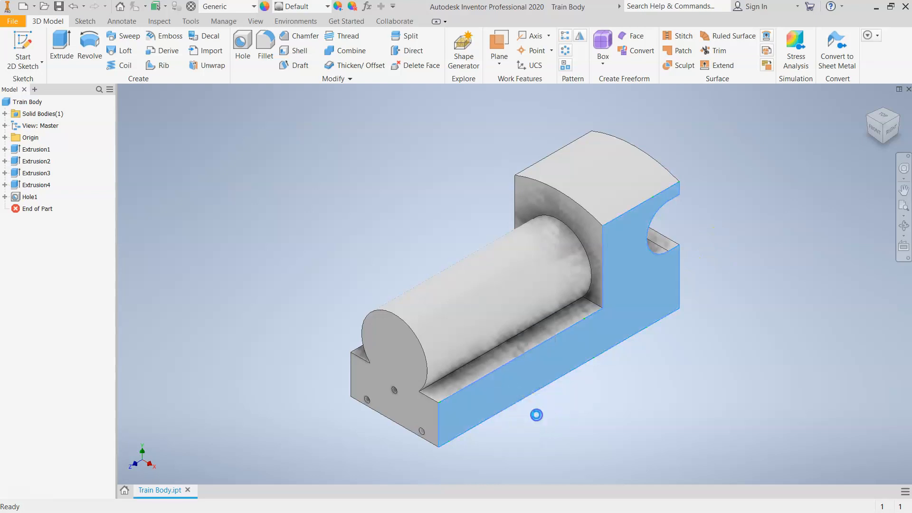
Place two sketch points on the lower part of the side face, one near the front and one near the rear.
{"action": "scroll", "coordinate": [777, 379], "scroll_direction": "down", "scroll_amount": 3}
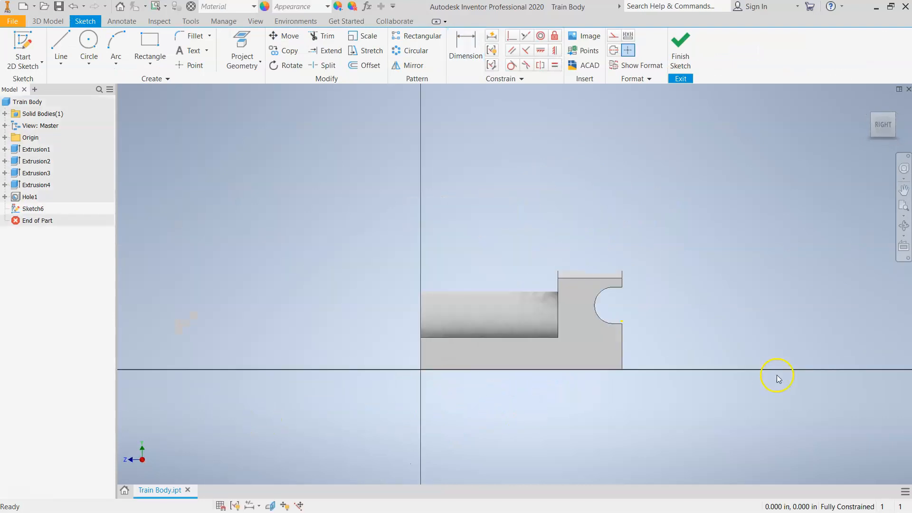
{"action": "scroll", "coordinate": [532, 387], "scroll_direction": "up", "scroll_amount": 3}
{"action": "scroll", "coordinate": [674, 388], "scroll_direction": "up", "scroll_amount": 3}
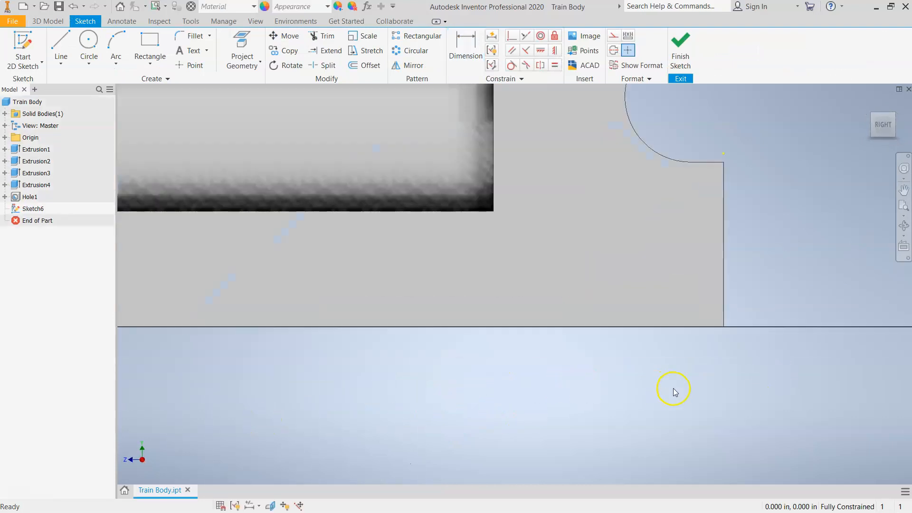
{"action": "scroll", "coordinate": [678, 388], "scroll_direction": "down", "scroll_amount": 3}
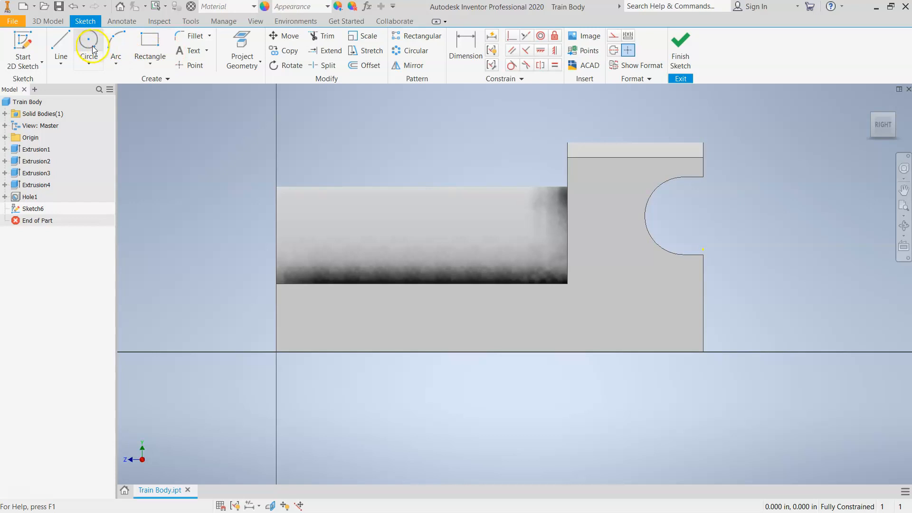
{"action": "left_click", "coordinate": [193, 65]}
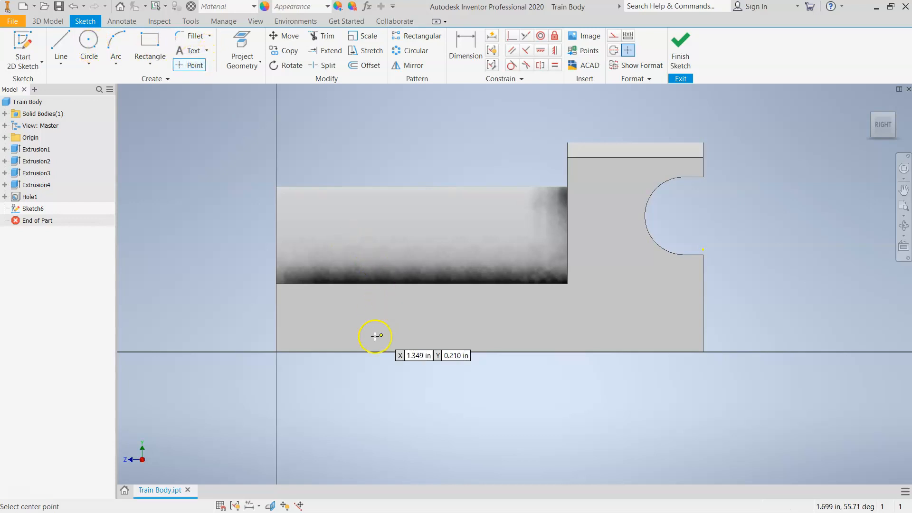
{"action": "left_click", "coordinate": [341, 333]}
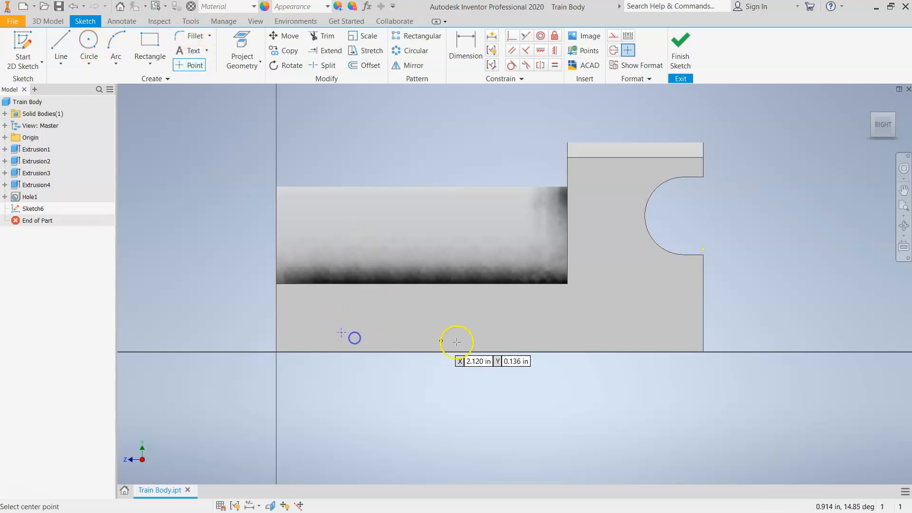
{"action": "left_click", "coordinate": [665, 331]}
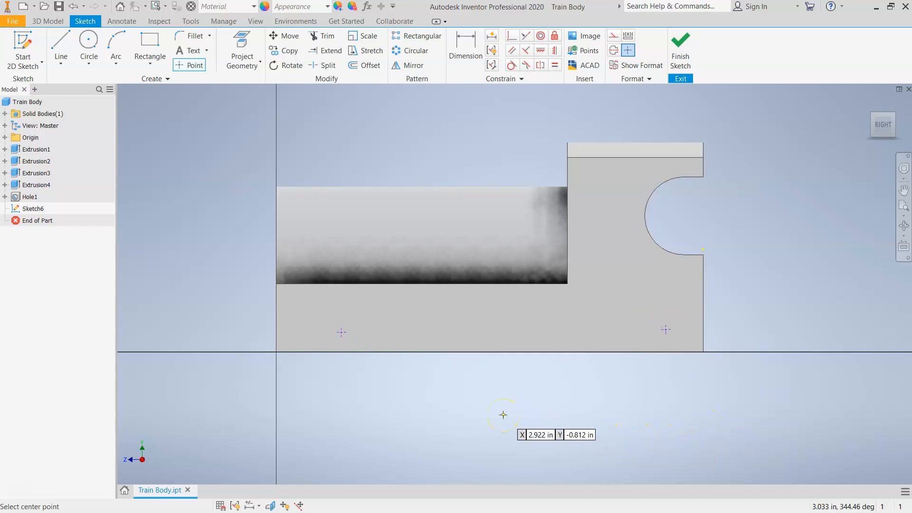
Dimension the rear point horizontally 1 in from the rear edge of the side face.
{"action": "left_click", "coordinate": [465, 45]}
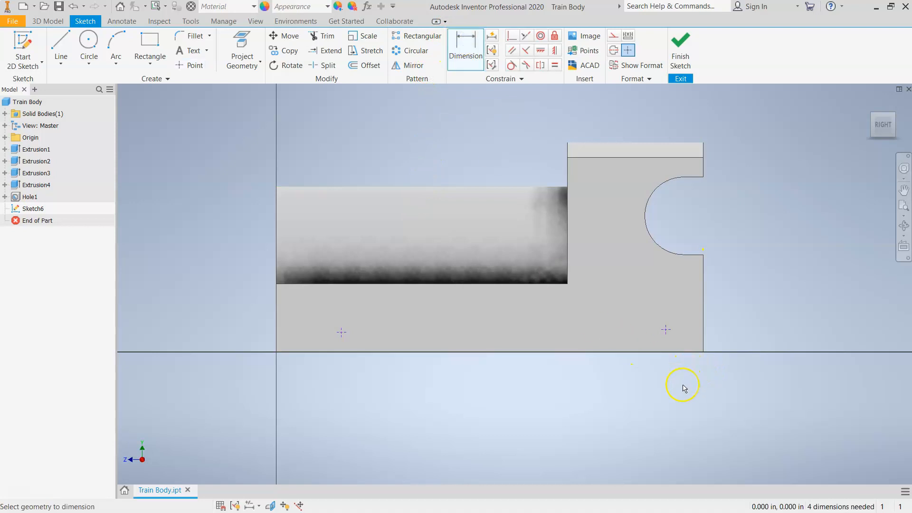
{"action": "left_click", "coordinate": [703, 335]}
{"action": "left_click", "coordinate": [686, 380]}
{"action": "type", "text": "1"}
{"action": "key", "text": "Return"}
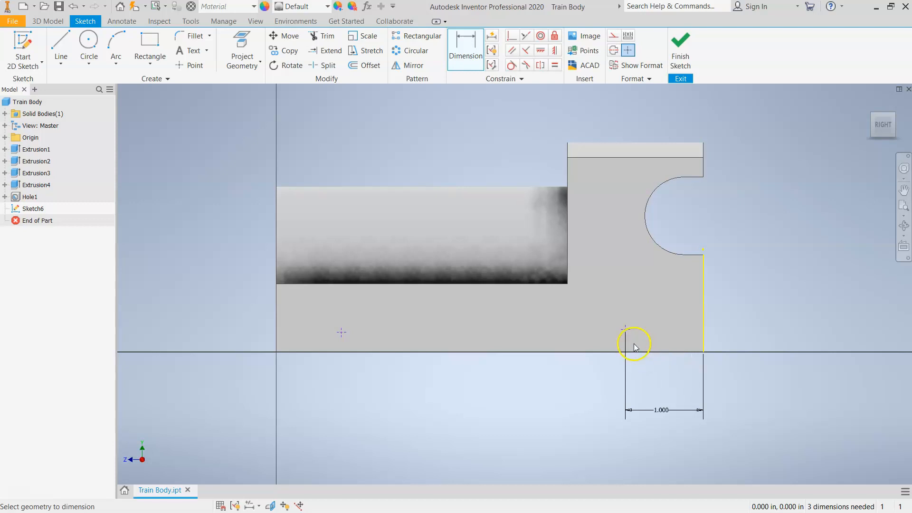
Dimension the front point horizontally 4.5 in from the rear edge of the side face.
{"action": "left_click", "coordinate": [339, 334]}
{"action": "left_click", "coordinate": [705, 338]}
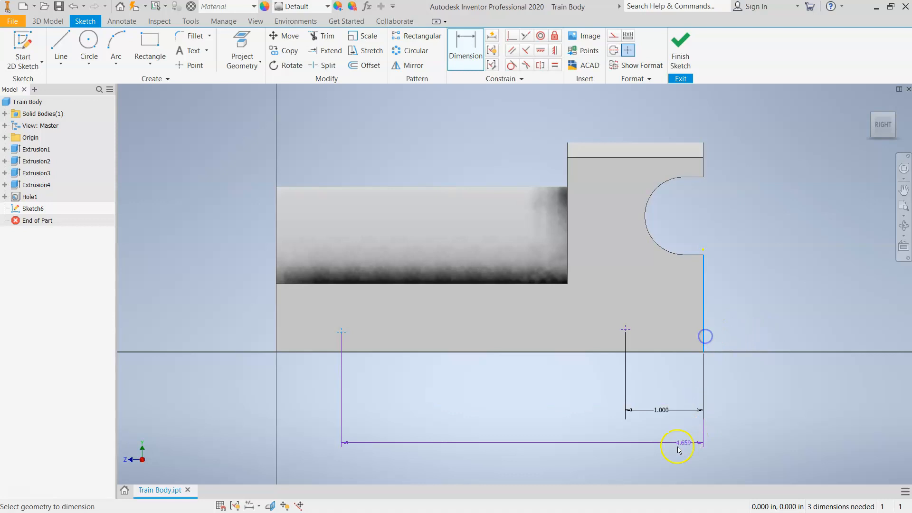
{"action": "left_click", "coordinate": [625, 445]}
{"action": "type", "text": "4.6"}
{"action": "key", "text": "BackSpace"}
{"action": "type", "text": "5"}
{"action": "key", "text": "Return"}
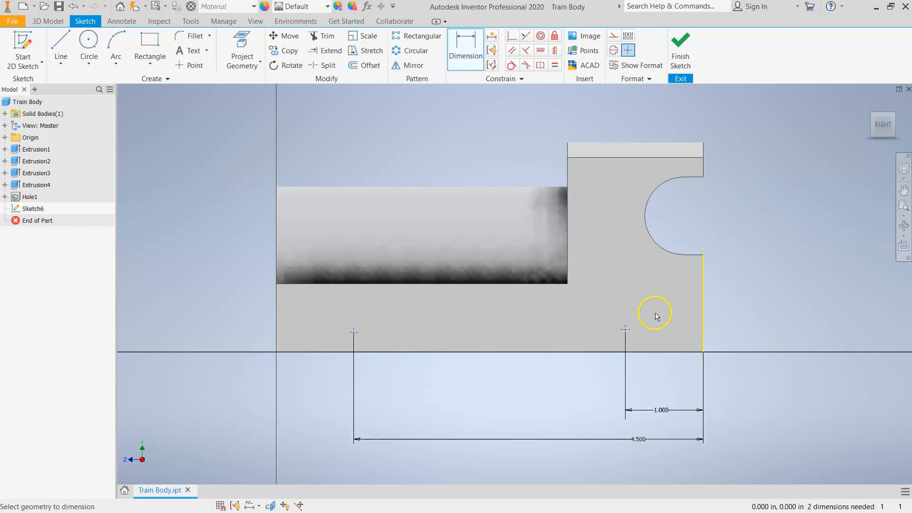
Dimension the rear point .5 in above the bottom edge of the side face.
{"action": "left_click", "coordinate": [625, 330]}
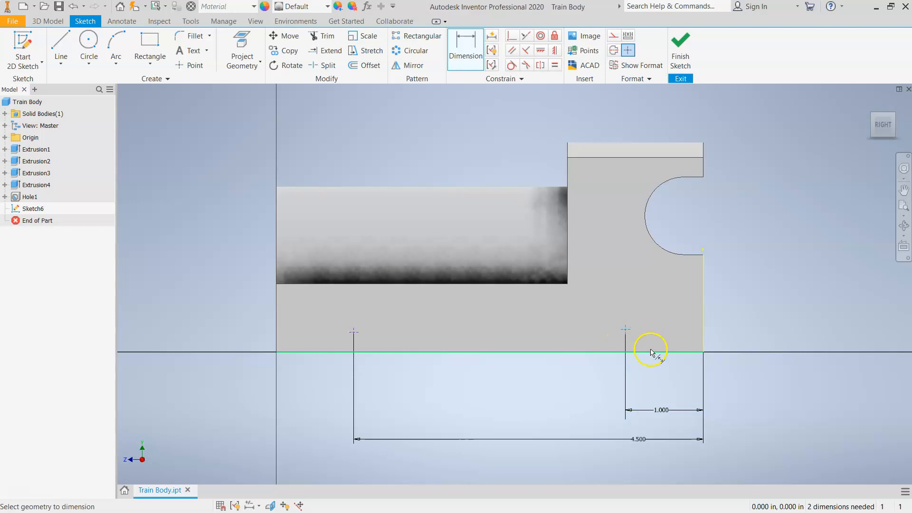
{"action": "left_click", "coordinate": [651, 352]}
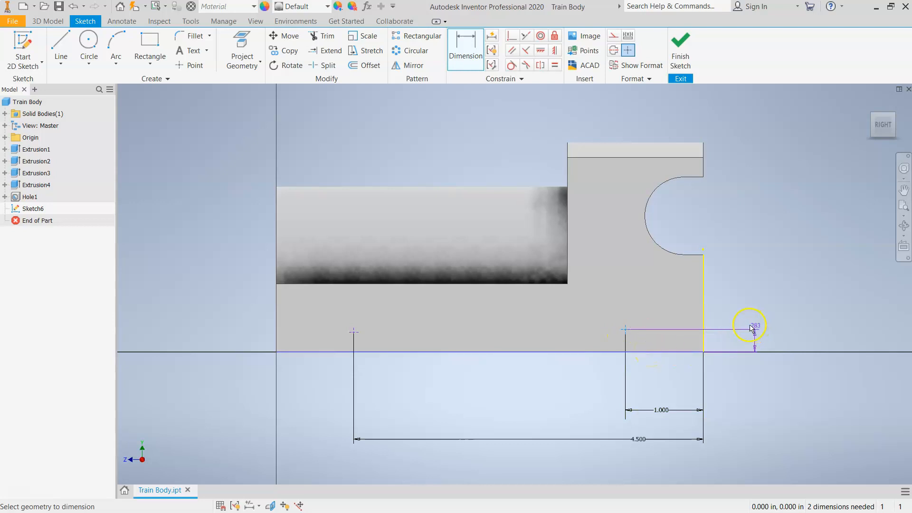
{"action": "left_click", "coordinate": [750, 325]}
{"action": "type", "text": ".5"}
{"action": "key", "text": "Return"}
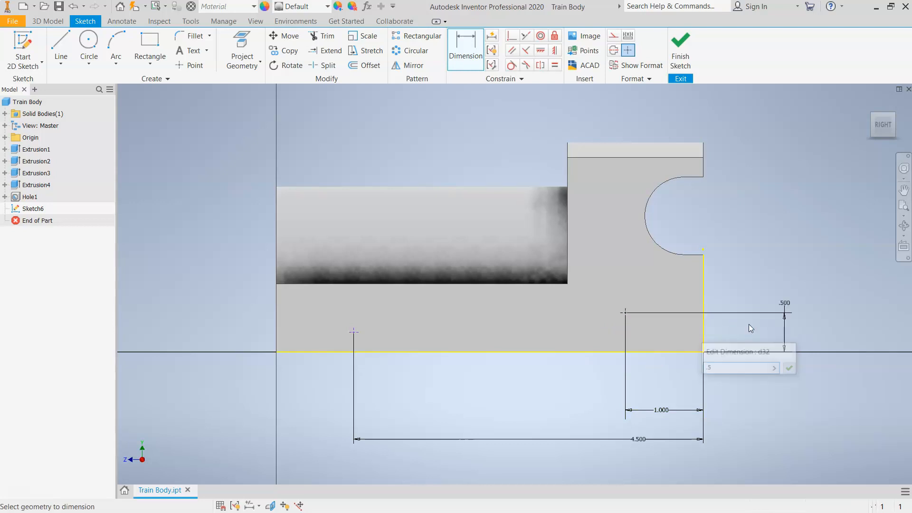
Dimension the front point .5 in above the bottom edge of the side face and finish the sketch.
{"action": "left_click", "coordinate": [308, 295]}
{"action": "left_click", "coordinate": [354, 332]}
{"action": "left_click", "coordinate": [331, 352]}
{"action": "left_click", "coordinate": [220, 332]}
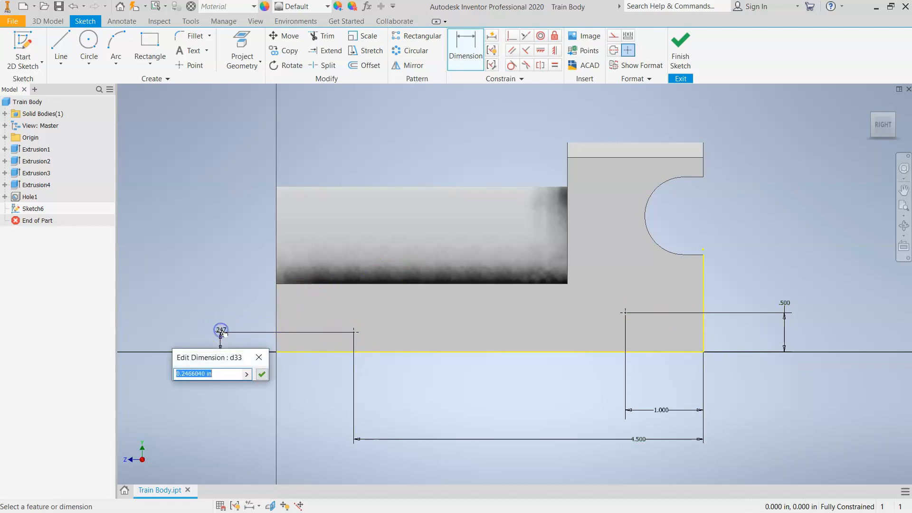
{"action": "type", "text": ".5"}
{"action": "key", "text": "Return"}
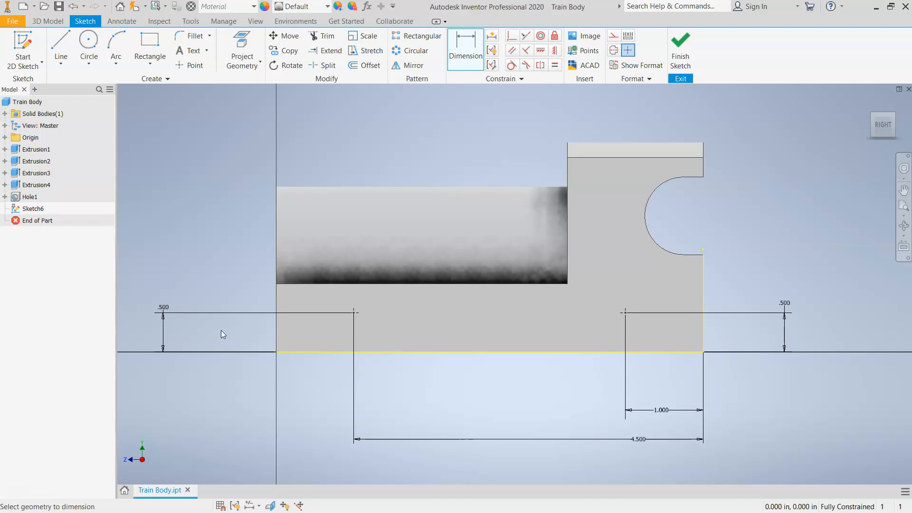
{"action": "left_click", "coordinate": [682, 52]}
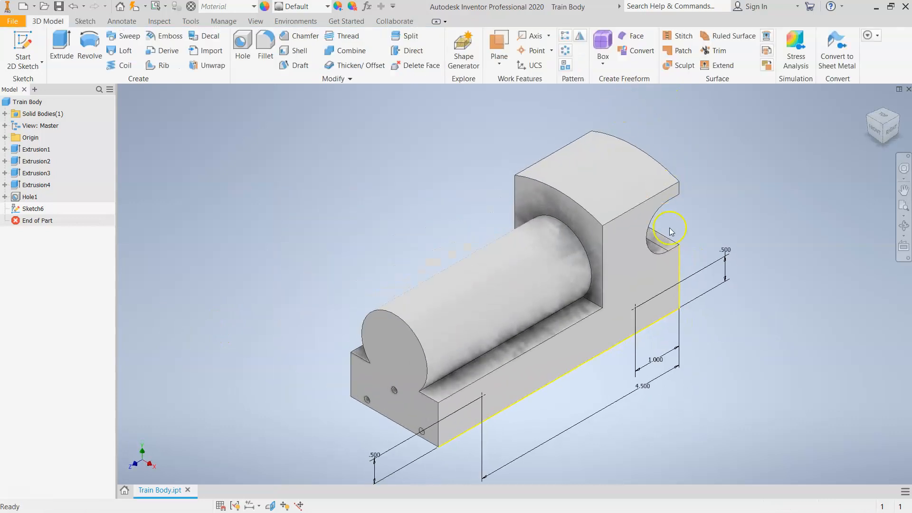
Start a hole feature at the two side-face sketch points as tapped holes with thread size 0.25.
{"action": "left_click", "coordinate": [248, 54]}
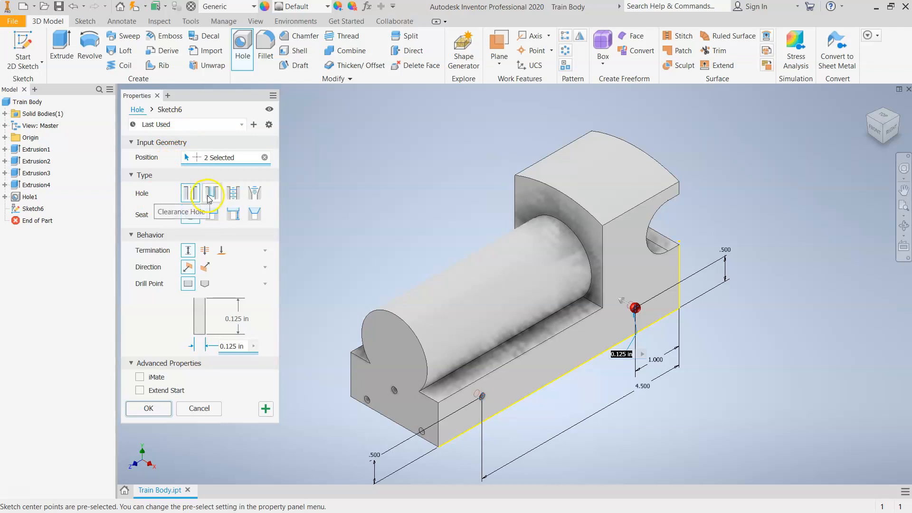
{"action": "left_click", "coordinate": [236, 197]}
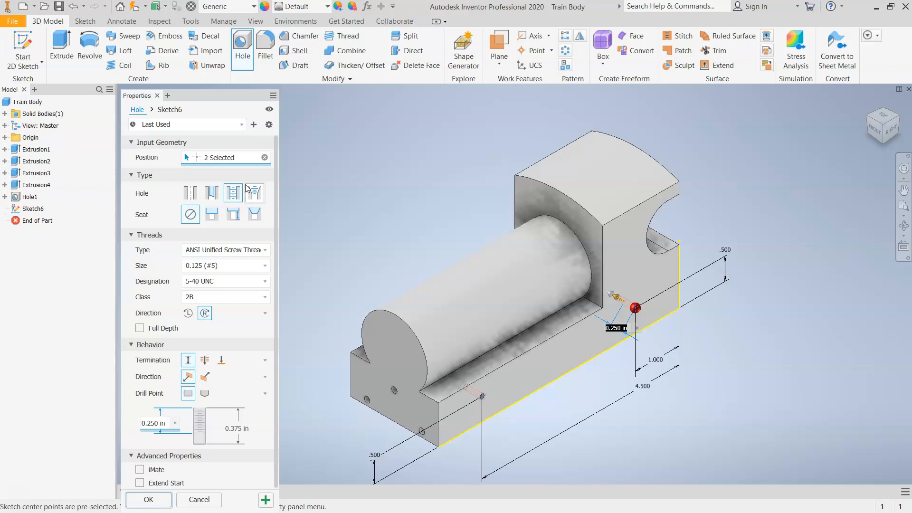
{"action": "left_click", "coordinate": [346, 186]}
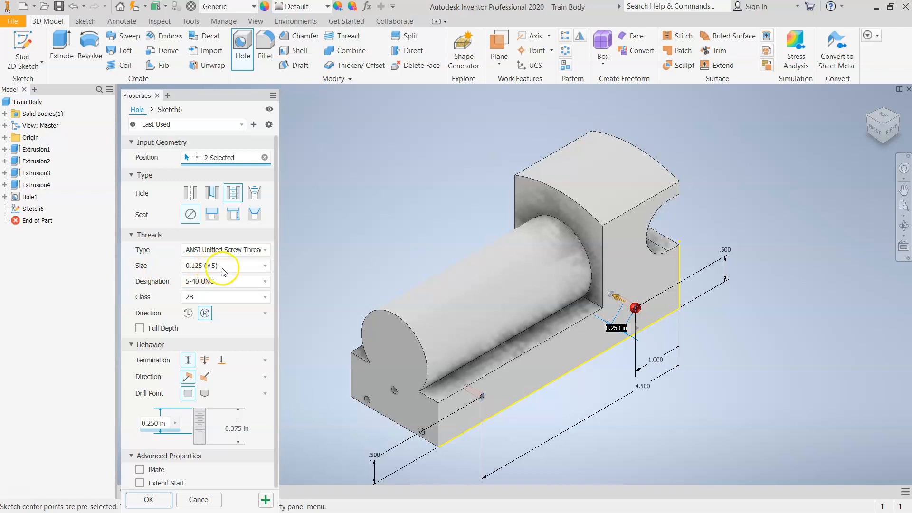
{"action": "left_click", "coordinate": [251, 266]}
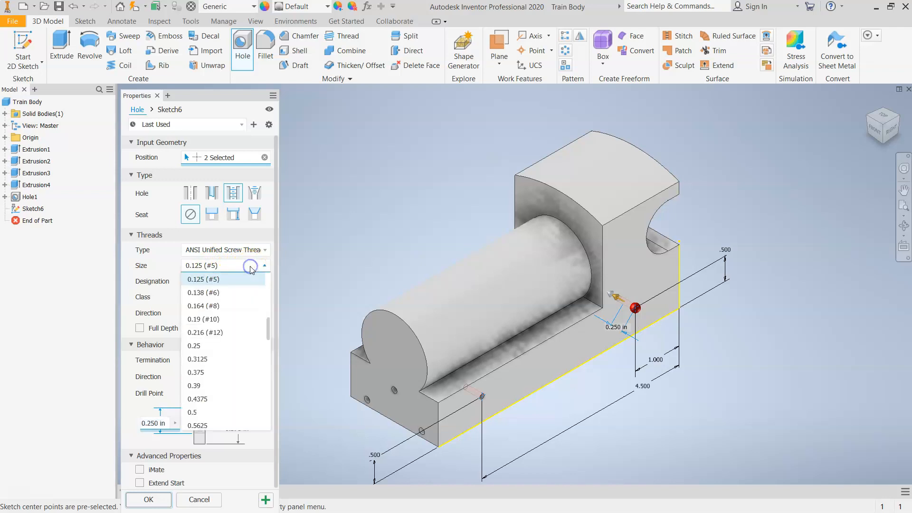
{"action": "left_click", "coordinate": [223, 346]}
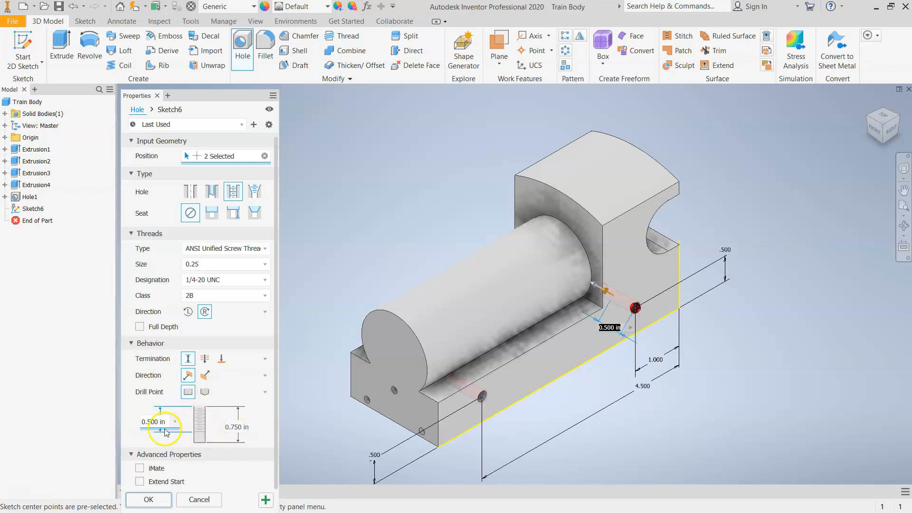
Set both the thread depth and the hole depth to .875 in and create the two tapped side holes.
{"action": "left_click", "coordinate": [240, 426]}
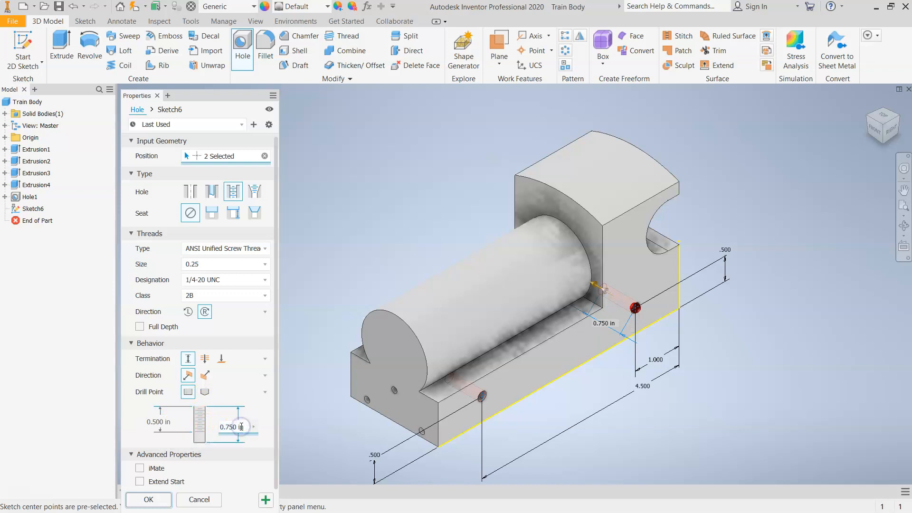
{"action": "key", "text": "BackSpace"}
{"action": "key", "text": "BackSpace"}
{"action": "key", "text": "BackSpace"}
{"action": "key", "text": "BackSpace"}
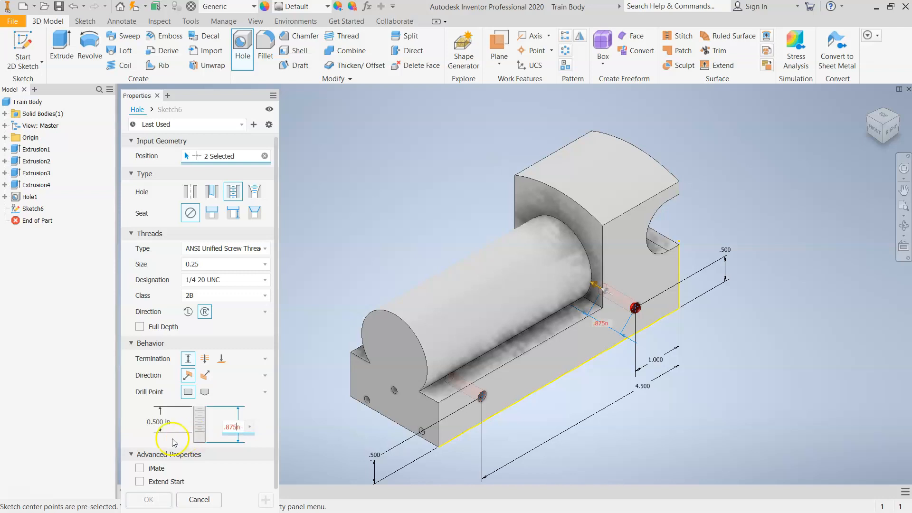
{"action": "left_click", "coordinate": [159, 423]}
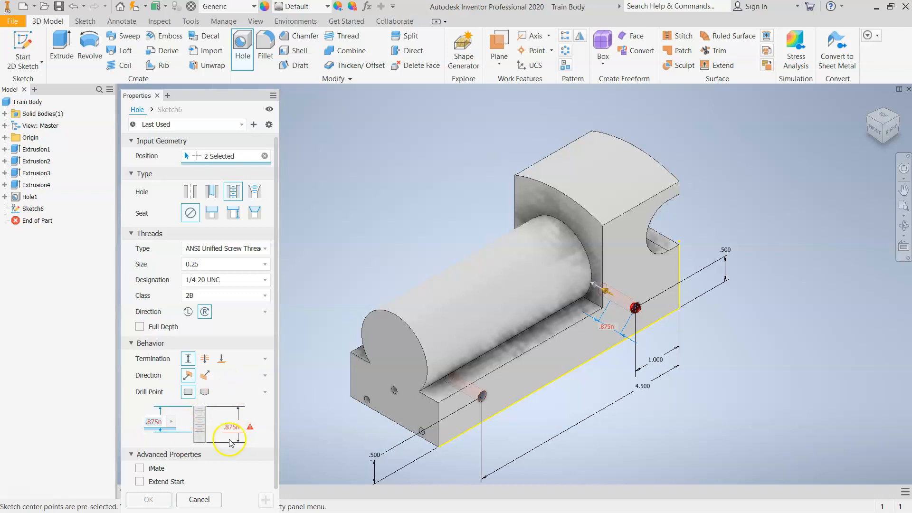
{"action": "left_click", "coordinate": [162, 422]}
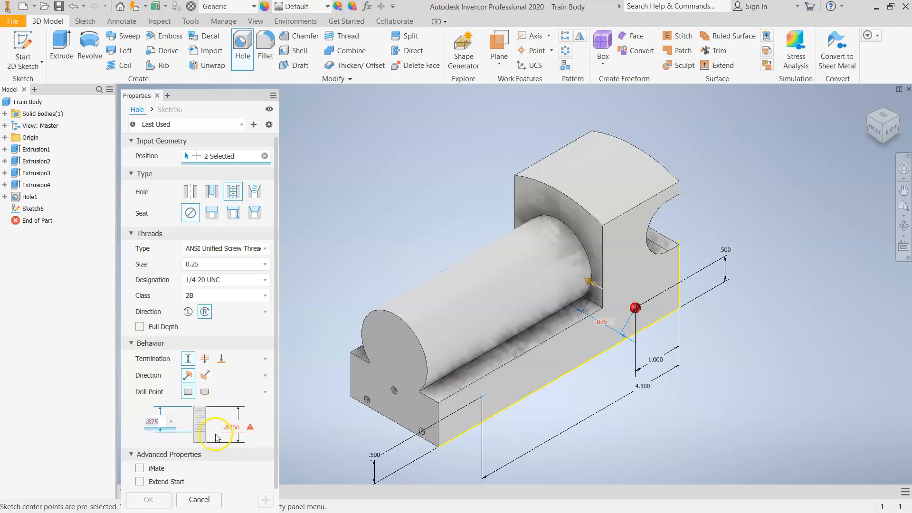
{"action": "left_click", "coordinate": [241, 427]}
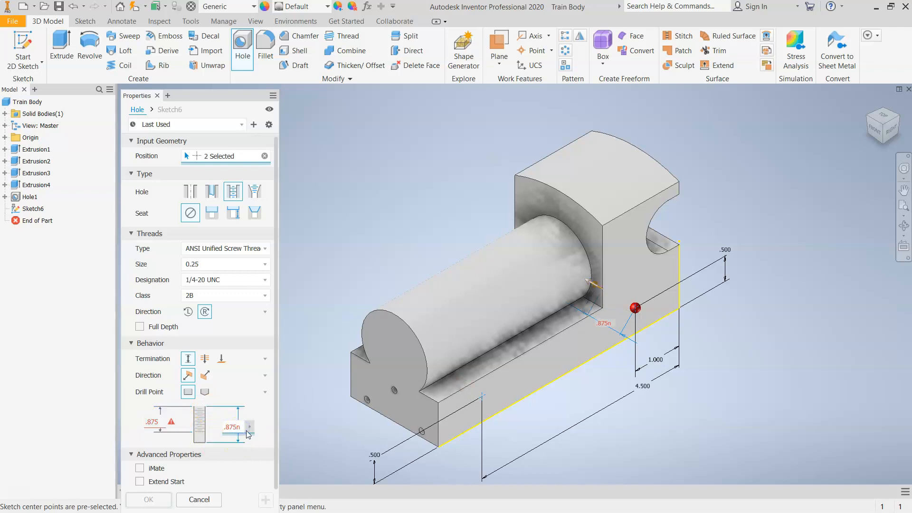
{"action": "key", "text": "Return"}
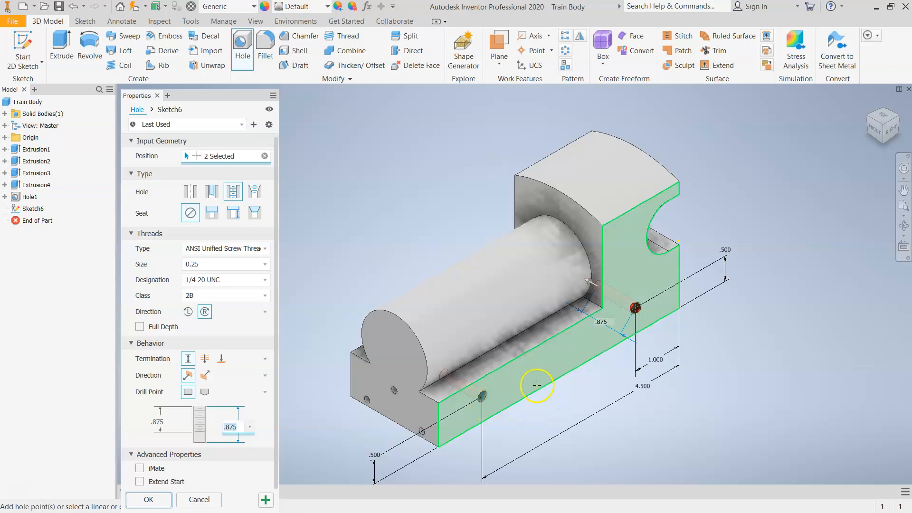
{"action": "left_click", "coordinate": [149, 499]}
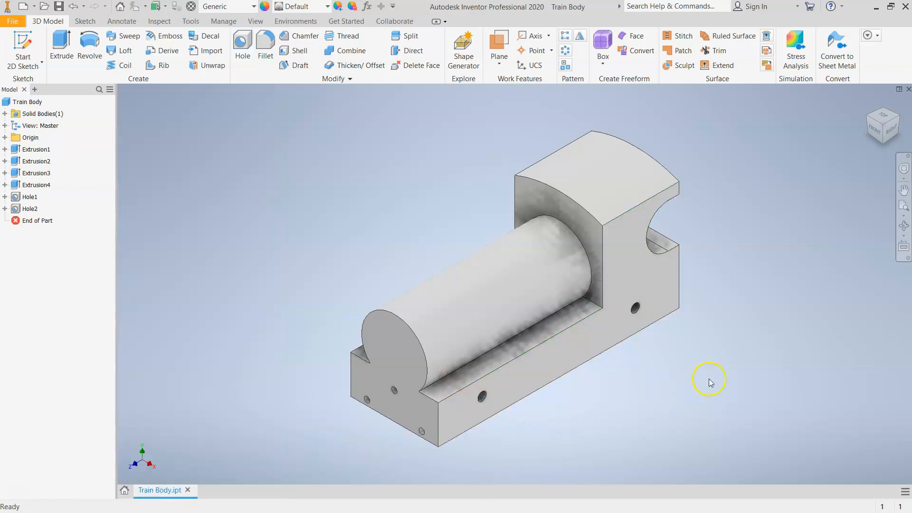
Examine the tapped side holes up close and compare their threads with the plain holes on the front face.
{"action": "scroll", "coordinate": [691, 296], "scroll_direction": "down", "scroll_amount": 5}
{"action": "scroll", "coordinate": [253, 398], "scroll_direction": "down", "scroll_amount": 2}
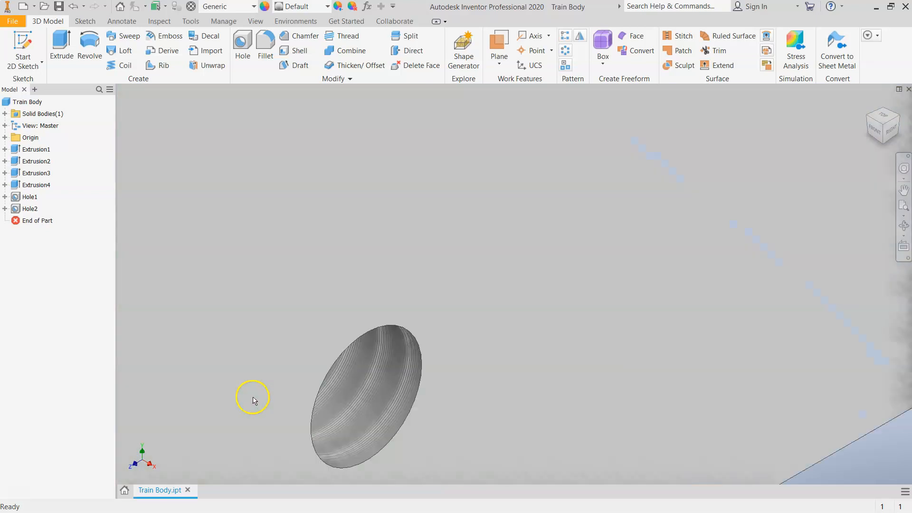
{"action": "left_click_drag", "start_coordinate": [881, 124], "coordinate": [855, 124]}
{"action": "scroll", "coordinate": [679, 266], "scroll_direction": "up", "scroll_amount": 3}
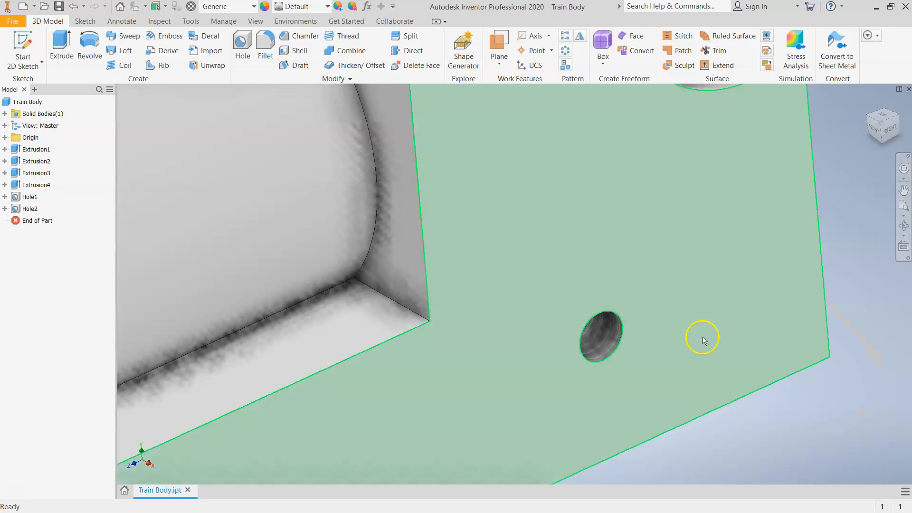
{"action": "scroll", "coordinate": [745, 402], "scroll_direction": "down", "scroll_amount": 4}
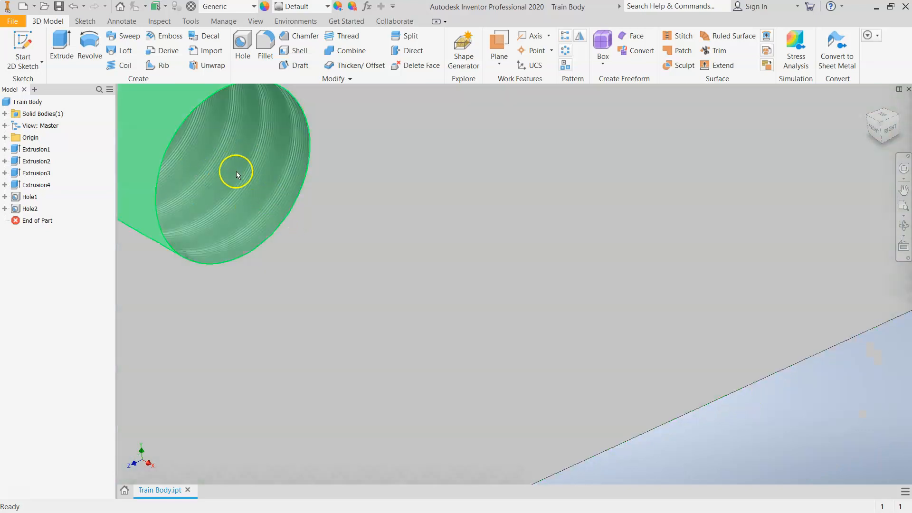
{"action": "scroll", "coordinate": [237, 173], "scroll_direction": "up", "scroll_amount": 5}
{"action": "scroll", "coordinate": [365, 218], "scroll_direction": "up", "scroll_amount": 3}
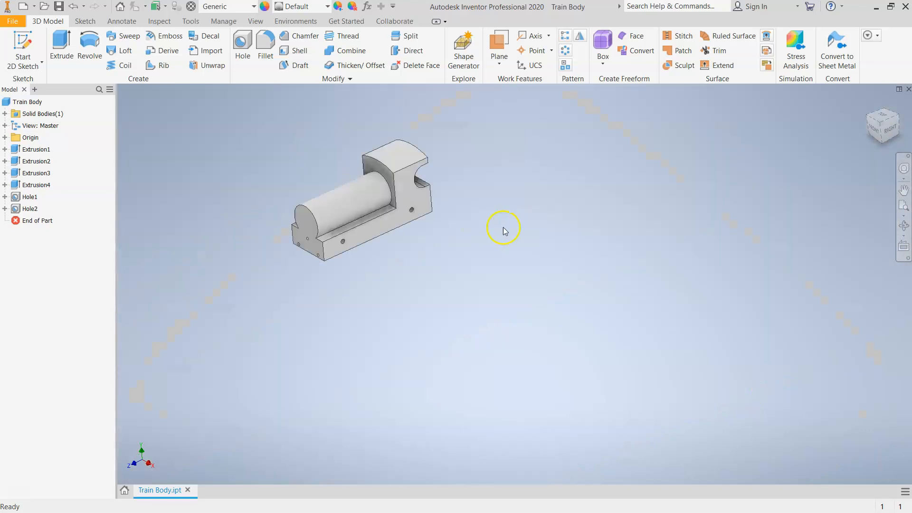
{"action": "scroll", "coordinate": [307, 240], "scroll_direction": "down", "scroll_amount": 6}
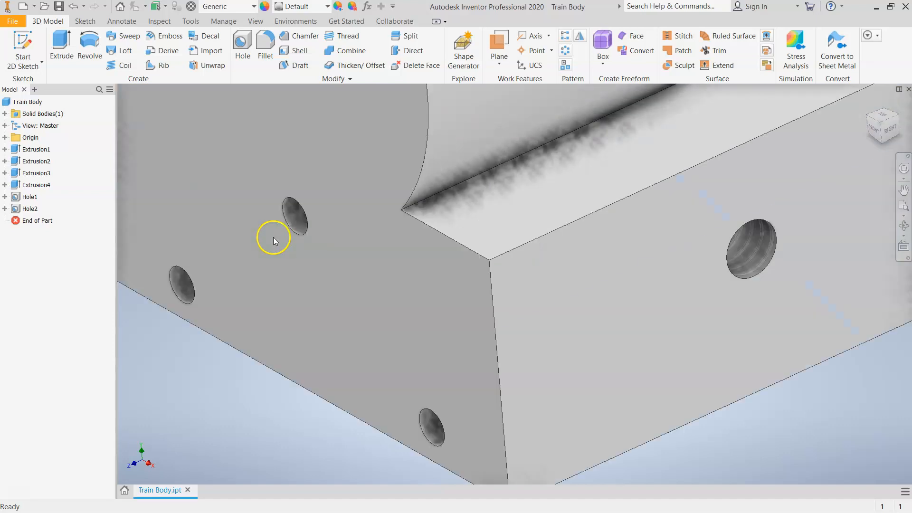
{"action": "scroll", "coordinate": [275, 228], "scroll_direction": "down", "scroll_amount": 5}
{"action": "scroll", "coordinate": [421, 208], "scroll_direction": "up", "scroll_amount": 2}
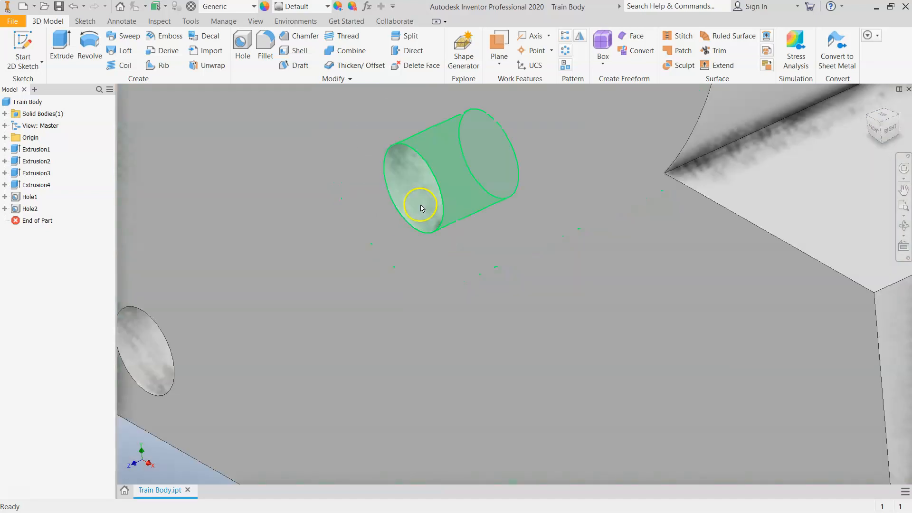
{"action": "scroll", "coordinate": [414, 201], "scroll_direction": "up", "scroll_amount": 8}
{"action": "scroll", "coordinate": [452, 216], "scroll_direction": "down", "scroll_amount": 5}
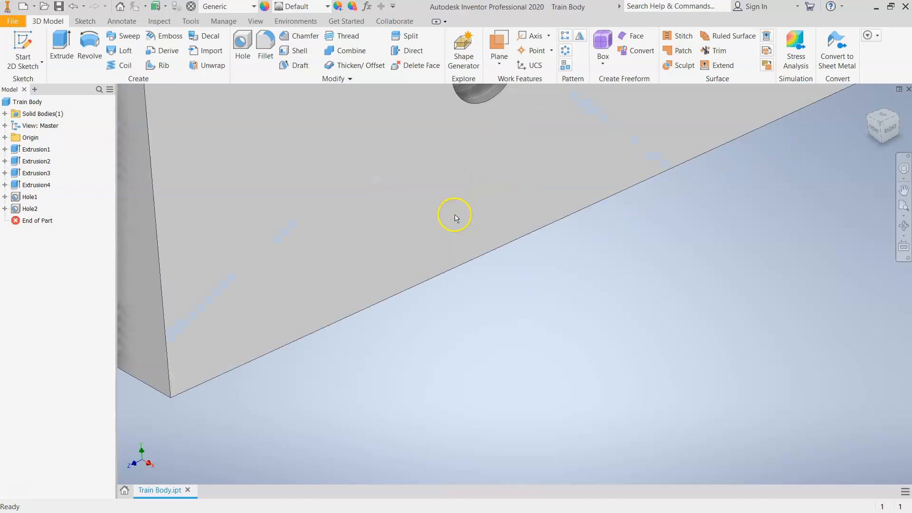
{"action": "scroll", "coordinate": [484, 133], "scroll_direction": "up", "scroll_amount": 2}
{"action": "scroll", "coordinate": [495, 113], "scroll_direction": "down", "scroll_amount": 5}
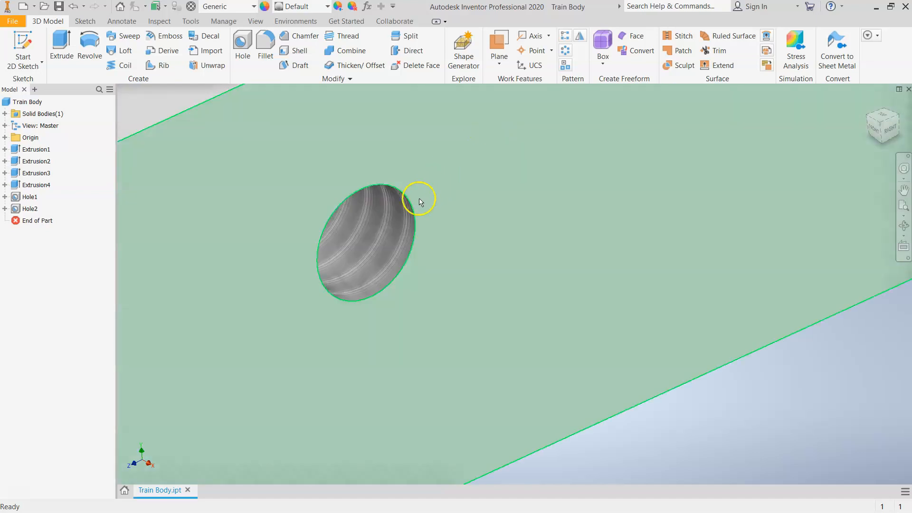
{"action": "scroll", "coordinate": [373, 225], "scroll_direction": "up", "scroll_amount": 5}
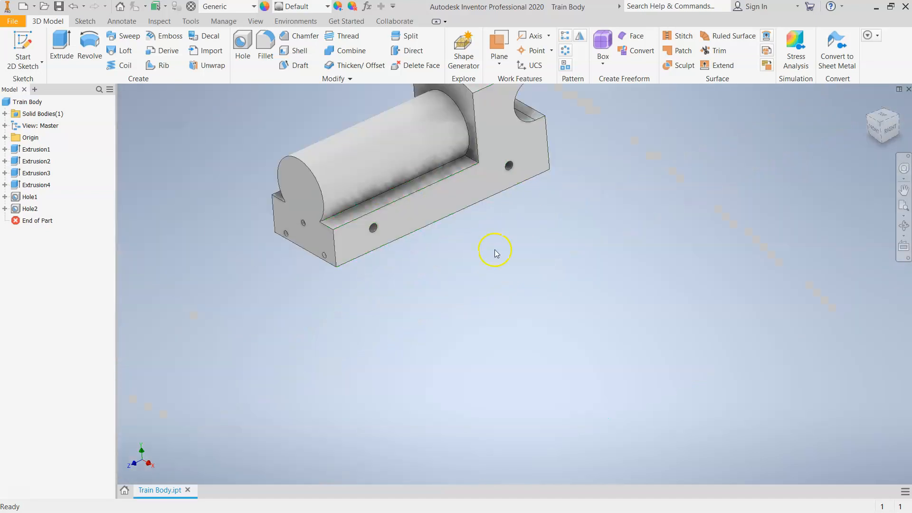
{"action": "scroll", "coordinate": [487, 285], "scroll_direction": "up", "scroll_amount": 2}
{"action": "scroll", "coordinate": [545, 179], "scroll_direction": "down", "scroll_amount": 3}
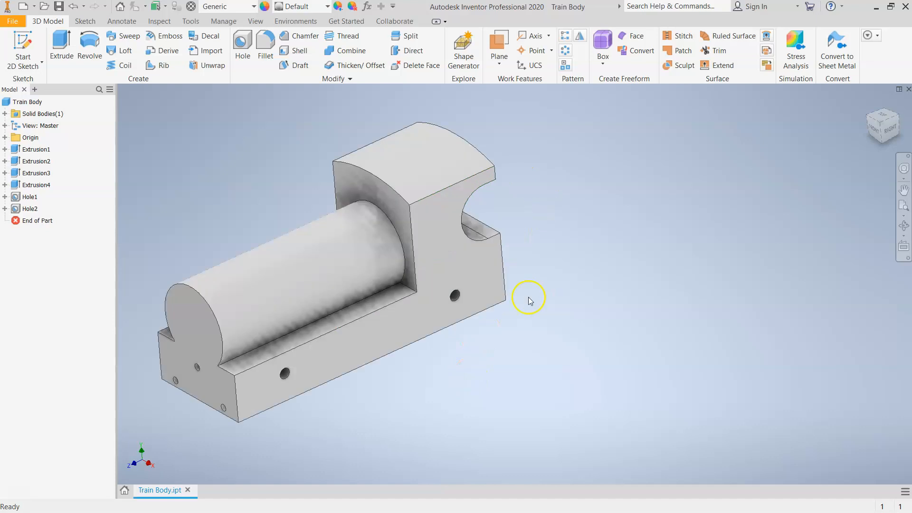
Start a new sketch on the left side face of the train body, opposite the tapped holes.
{"action": "left_click", "coordinate": [877, 128]}
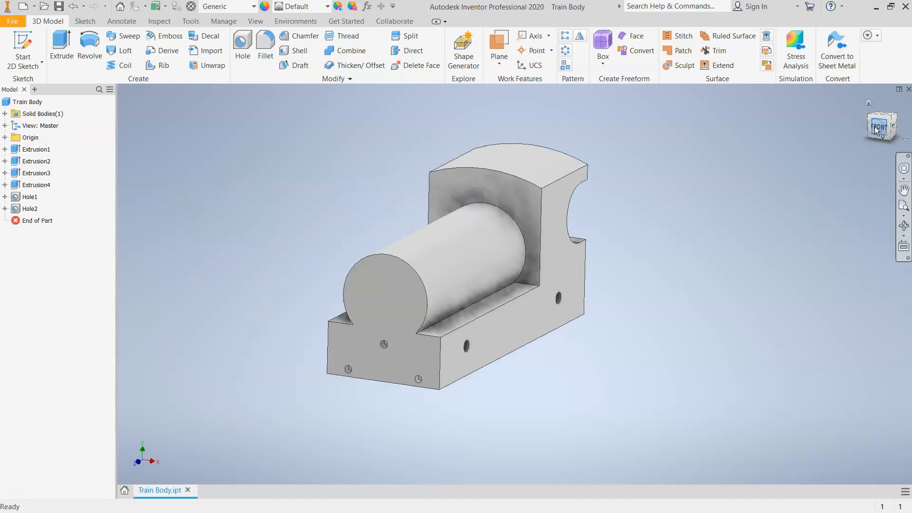
{"action": "left_click", "coordinate": [871, 127]}
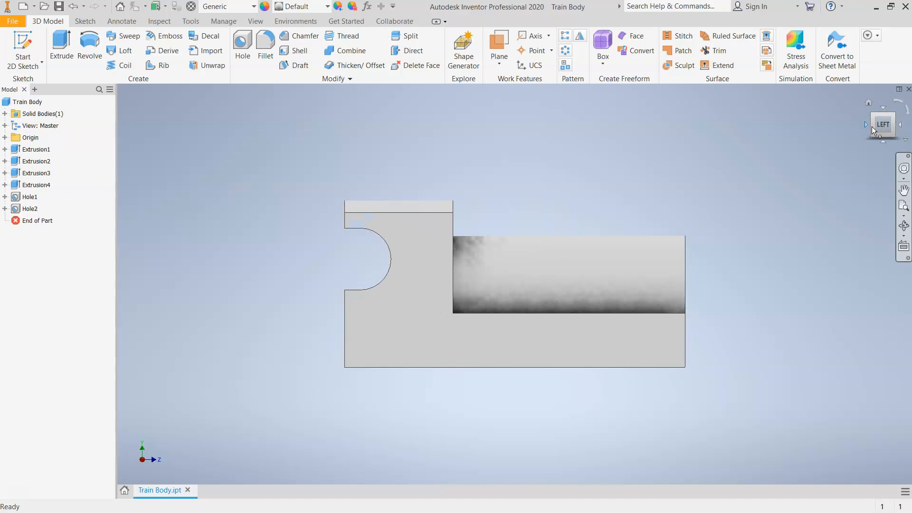
{"action": "left_click", "coordinate": [781, 246]}
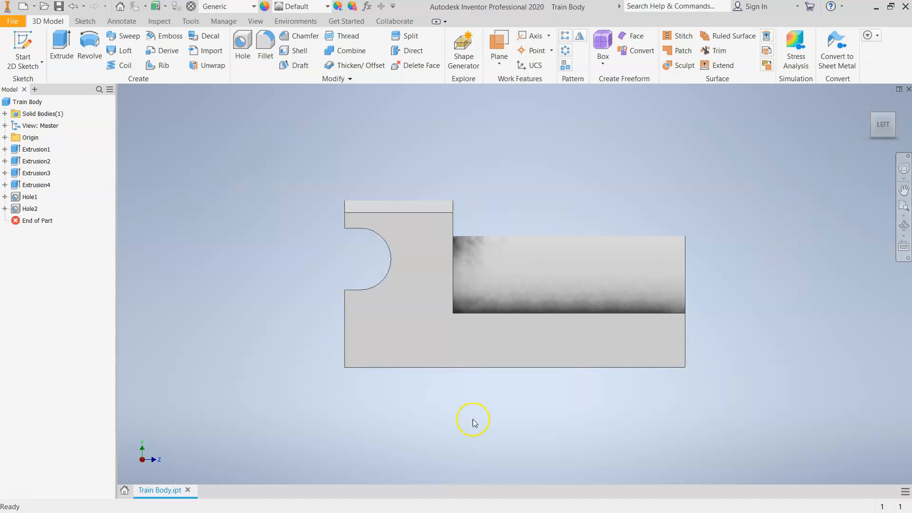
{"action": "right_click", "coordinate": [418, 347]}
{"action": "left_click", "coordinate": [433, 376]}
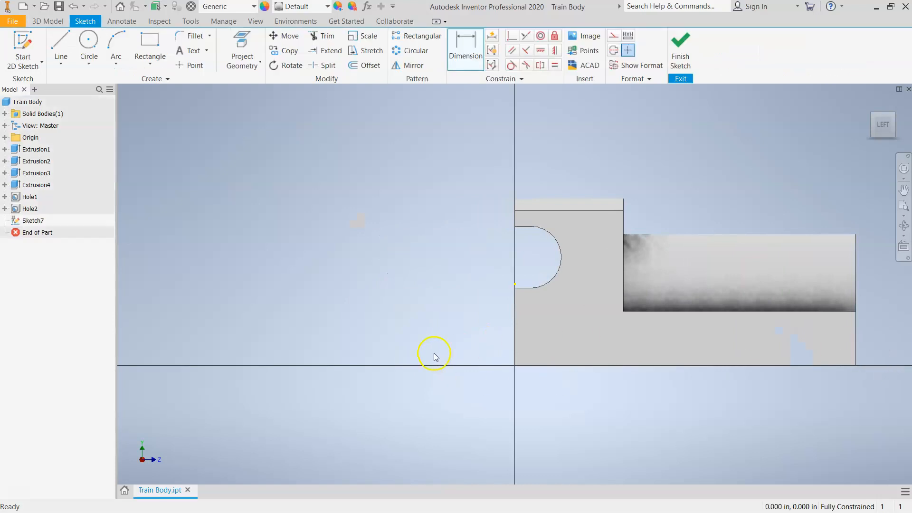
{"action": "scroll", "coordinate": [436, 356], "scroll_direction": "down", "scroll_amount": 3}
{"action": "scroll", "coordinate": [655, 365], "scroll_direction": "up", "scroll_amount": 4}
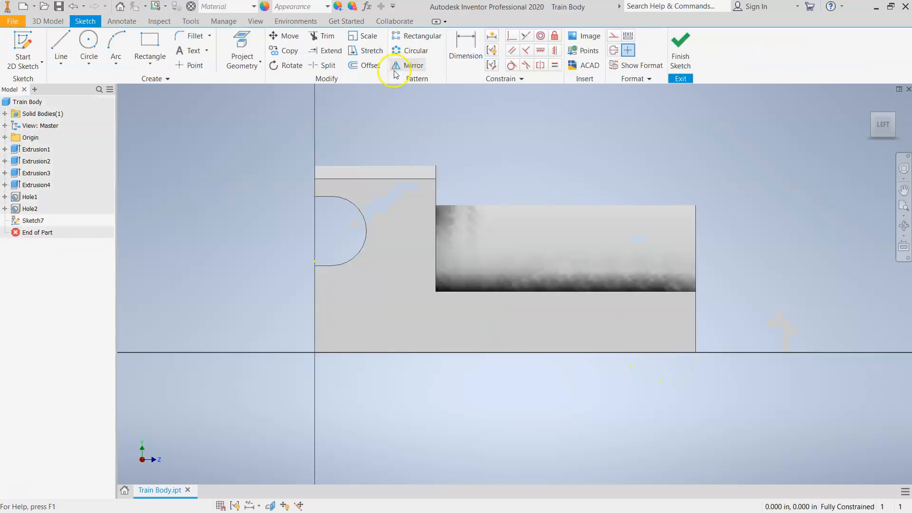
Project the circles of the two opposite tapped holes into the left-face sketch and finish the sketch.
{"action": "left_click", "coordinate": [244, 43]}
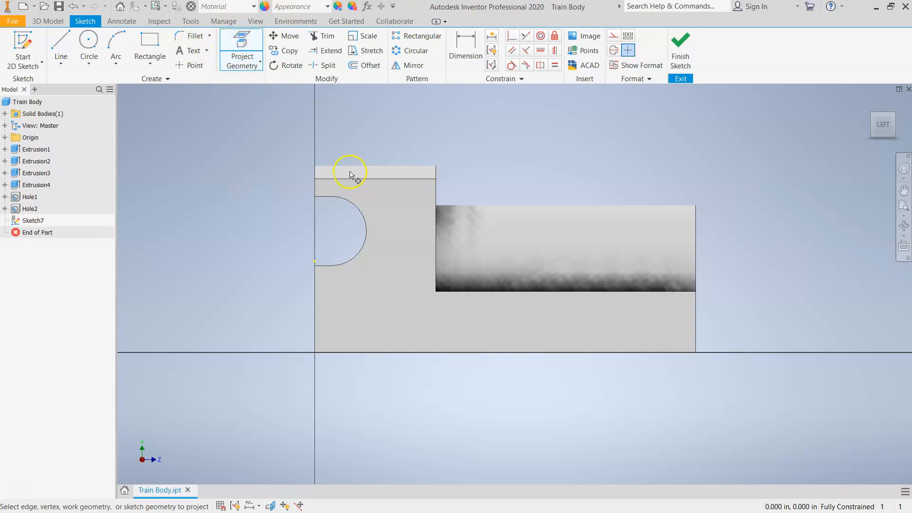
{"action": "left_click", "coordinate": [392, 322]}
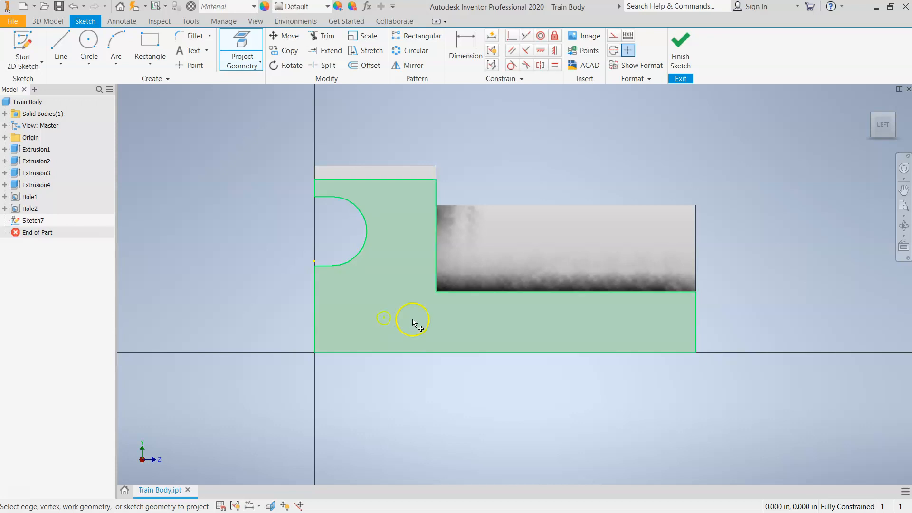
{"action": "left_click", "coordinate": [633, 323]}
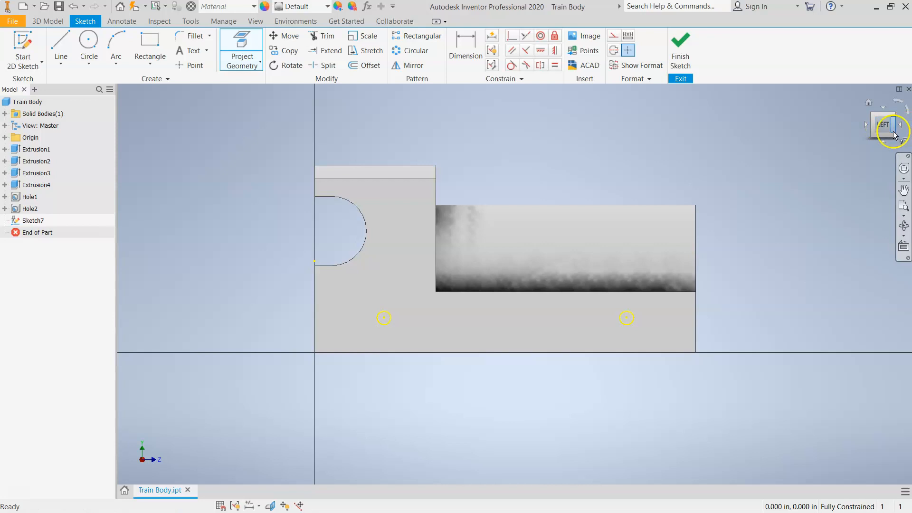
{"action": "left_click", "coordinate": [680, 50]}
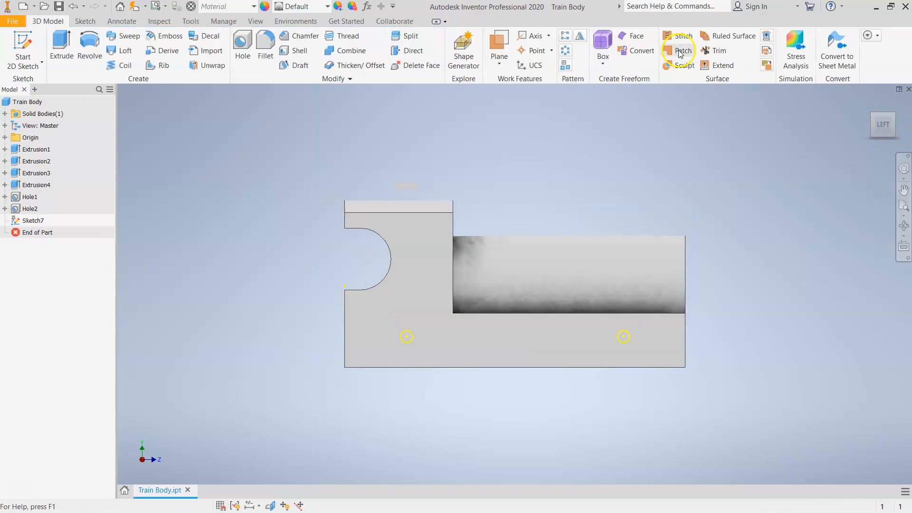
Create two 1/4-20 UNC tapped holes .875 in deep at the centers of the projected circles on the left face.
{"action": "left_click", "coordinate": [243, 47]}
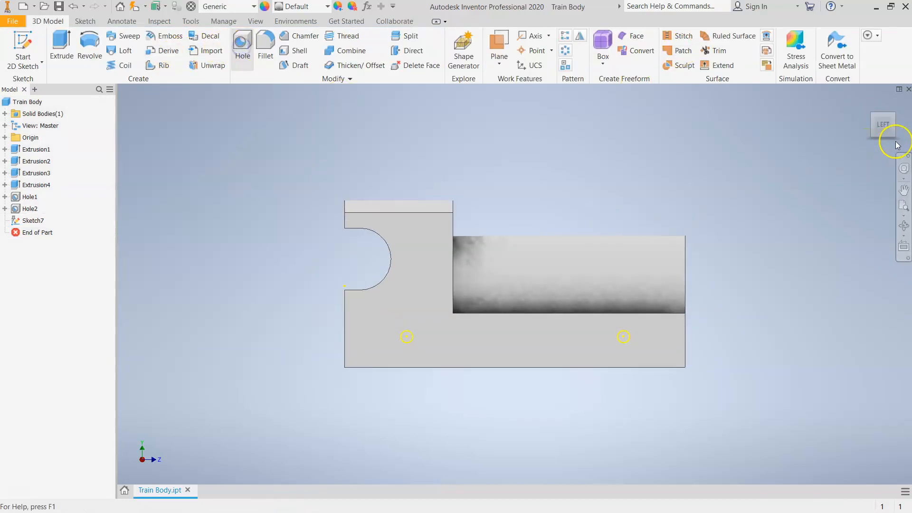
{"action": "left_click", "coordinate": [893, 119]}
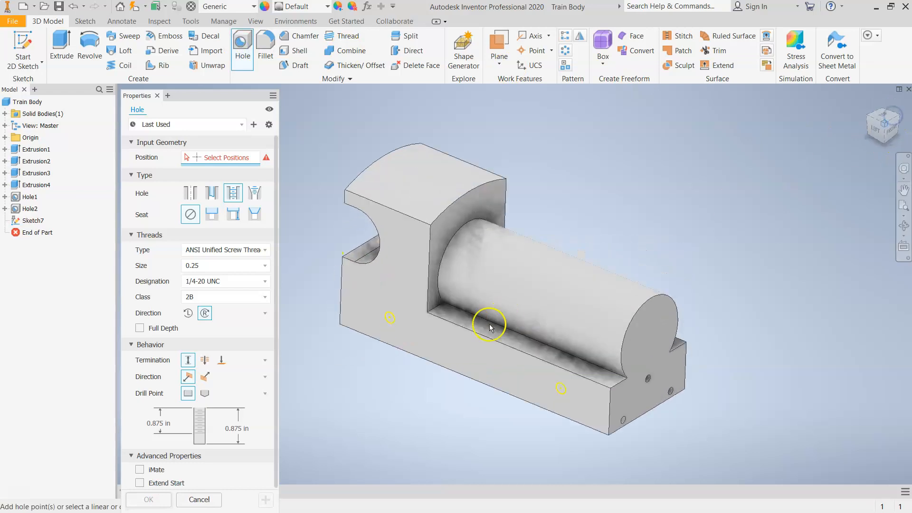
{"action": "left_click", "coordinate": [396, 310]}
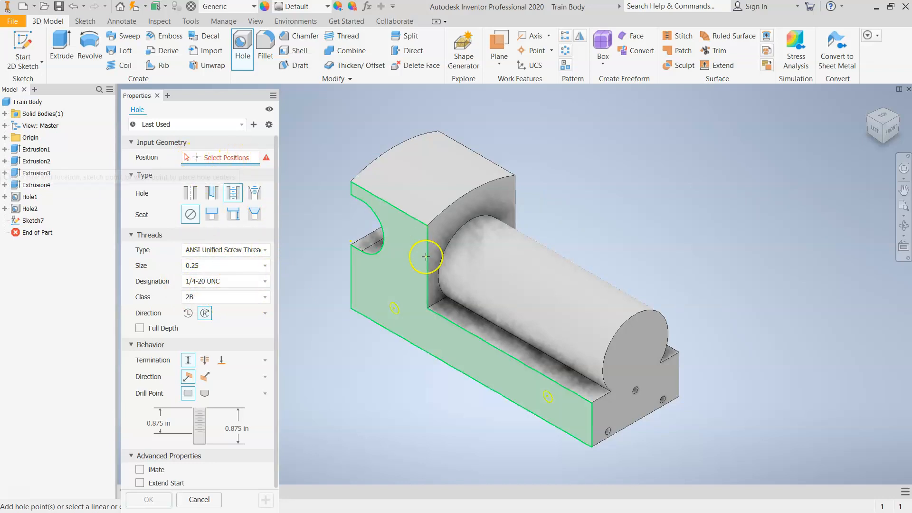
{"action": "left_click", "coordinate": [392, 310]}
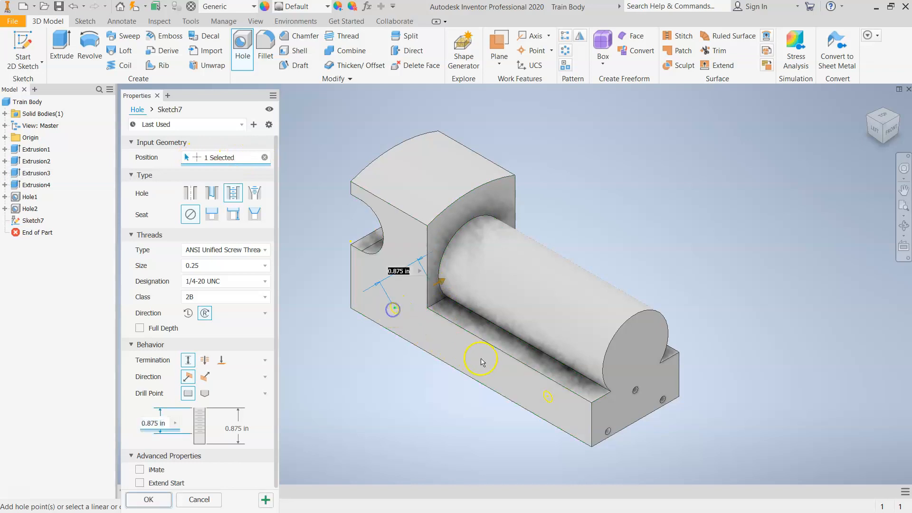
{"action": "left_click", "coordinate": [548, 396]}
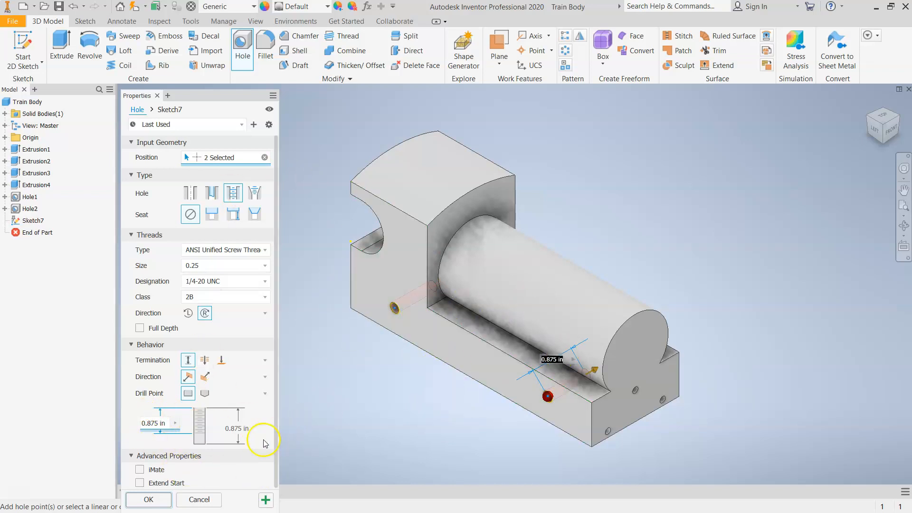
{"action": "left_click", "coordinate": [158, 499]}
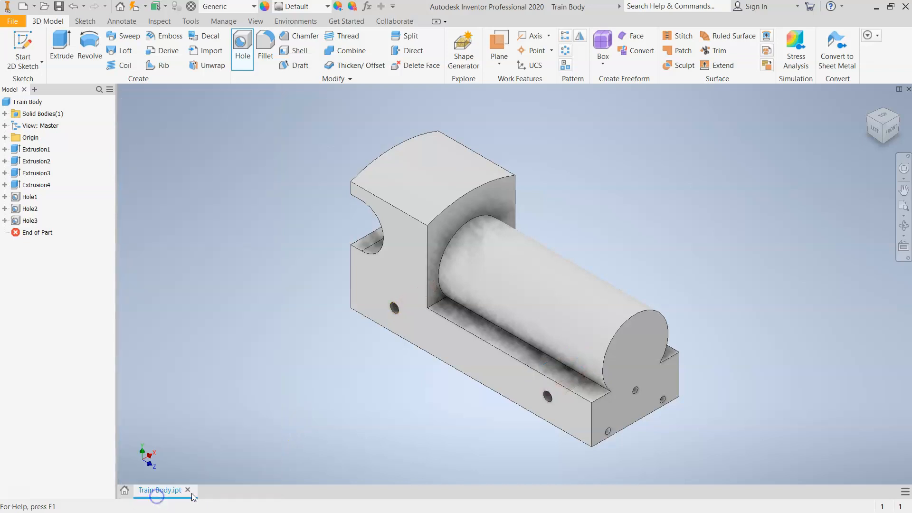
Examine the train body from the left, right, top and back, checking the tapped holes on both side faces.
{"action": "left_click", "coordinate": [879, 127]}
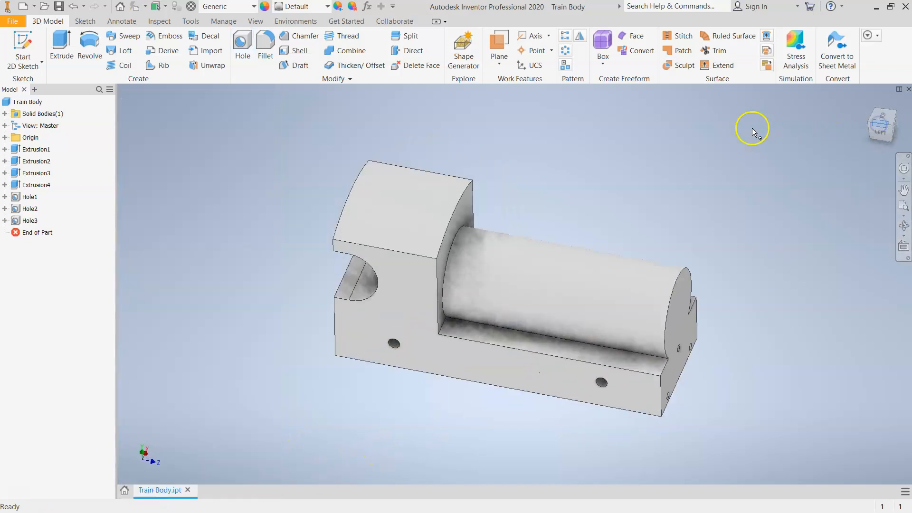
{"action": "left_click", "coordinate": [899, 136]}
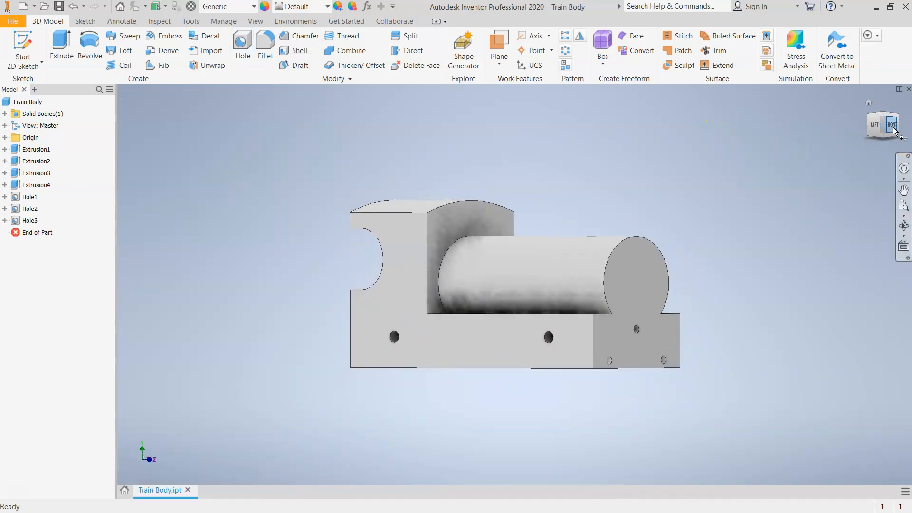
{"action": "left_click", "coordinate": [898, 132]}
{"action": "left_click", "coordinate": [898, 129]}
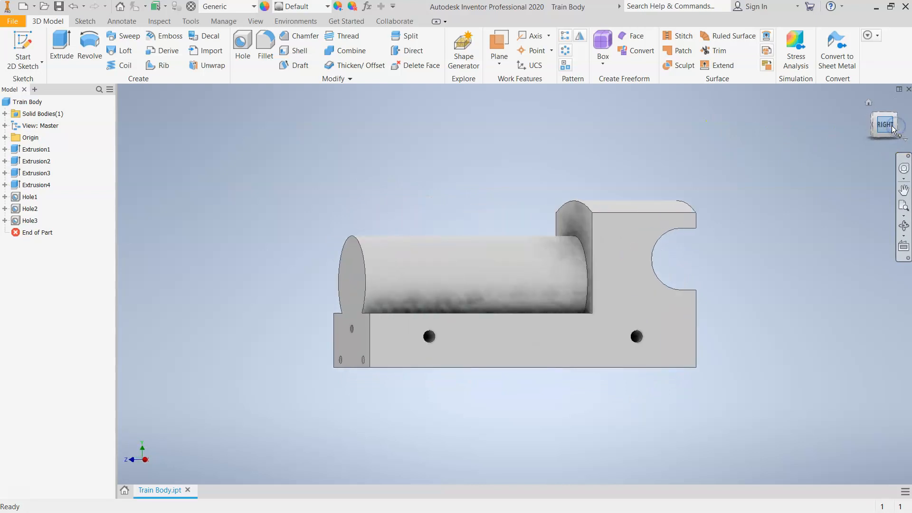
{"action": "left_click", "coordinate": [872, 118]}
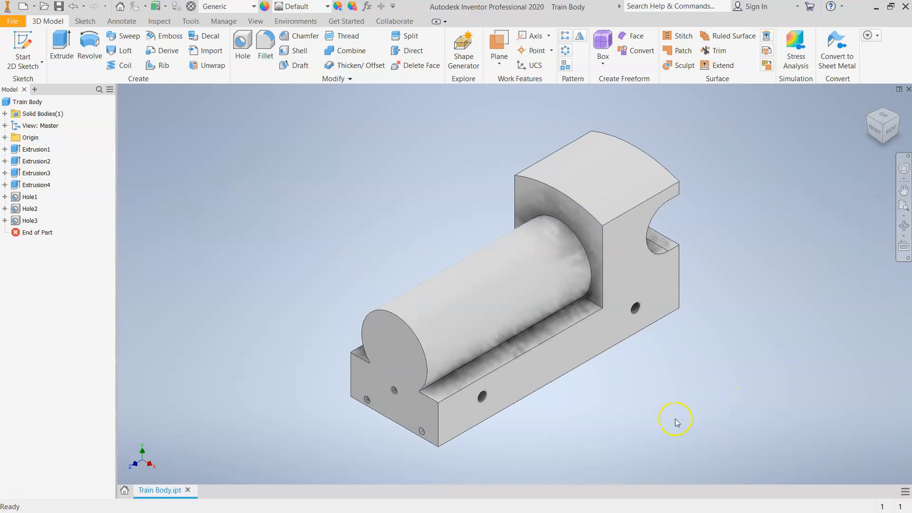
{"action": "left_click", "coordinate": [891, 135]}
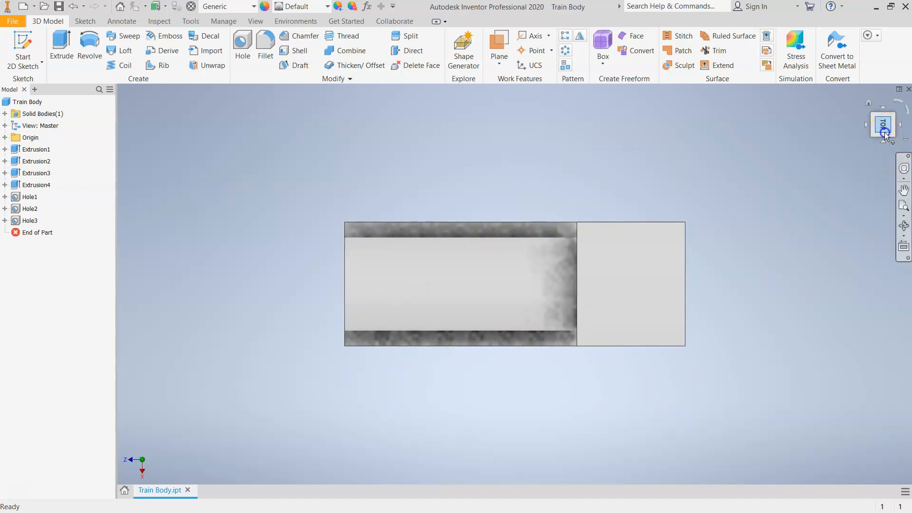
{"action": "left_click", "coordinate": [884, 136]}
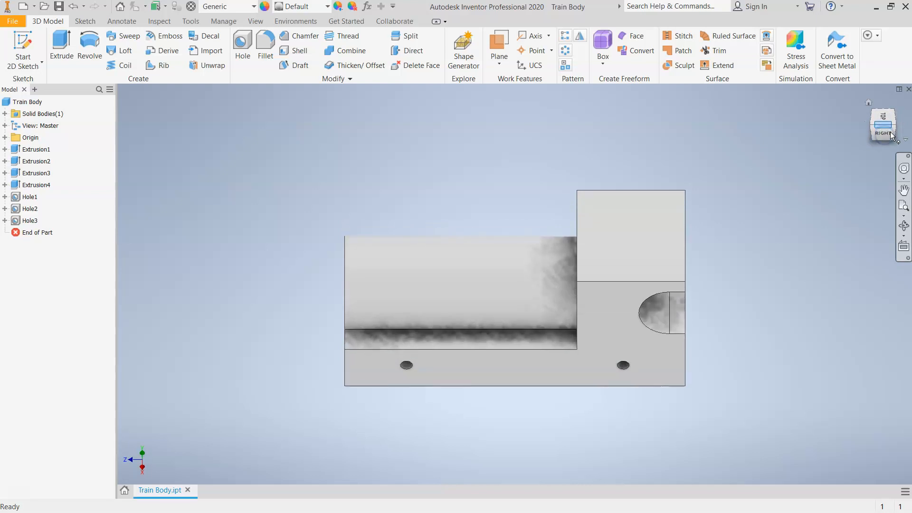
{"action": "left_click", "coordinate": [892, 126]}
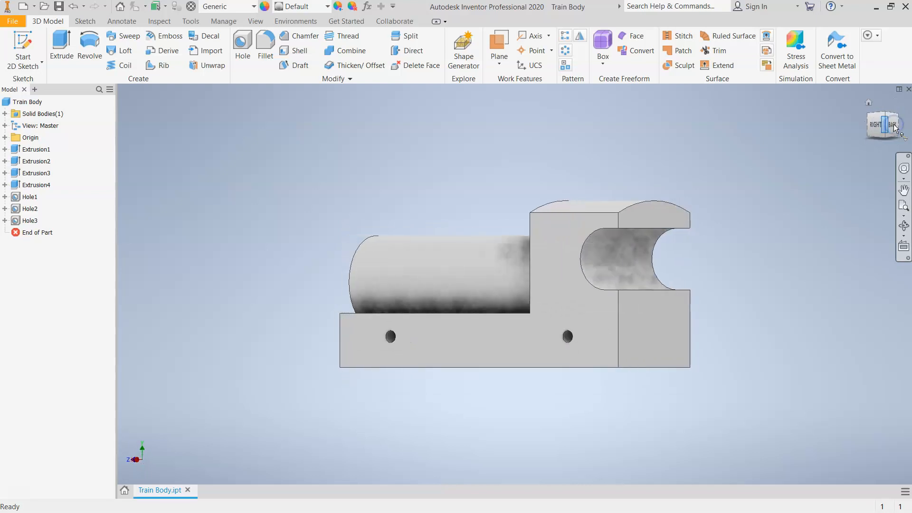
{"action": "left_click", "coordinate": [893, 126]}
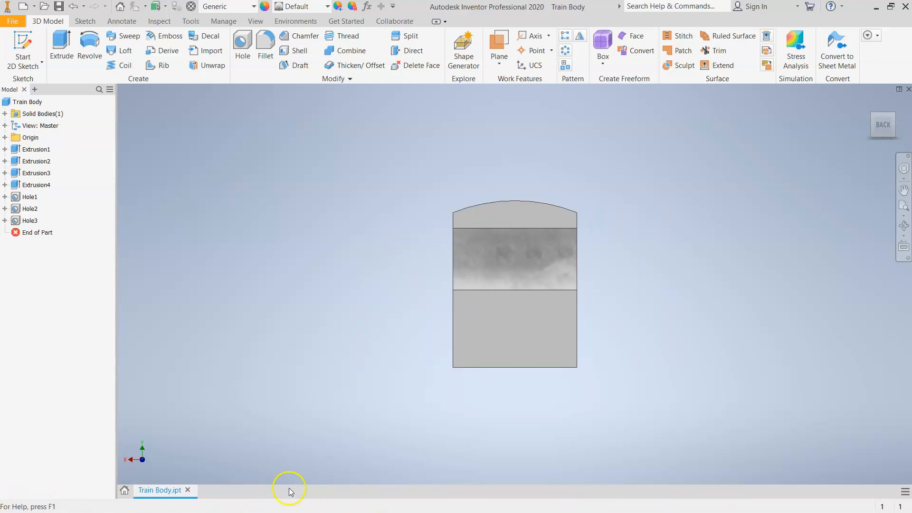
Switch to Adobe Acrobat to check the back hole's location, diameter and depth on the drawing, and return to Inventor.
{"action": "key", "text": "super"}
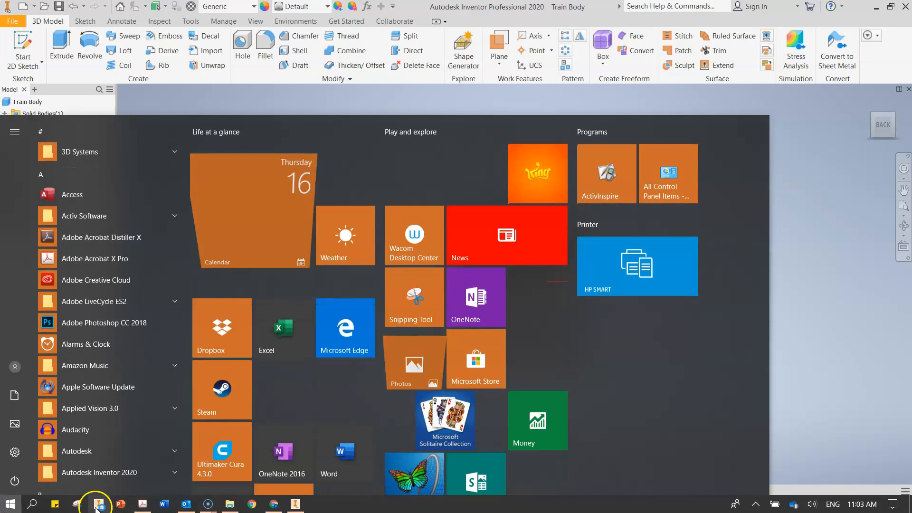
{"action": "left_click", "coordinate": [142, 505]}
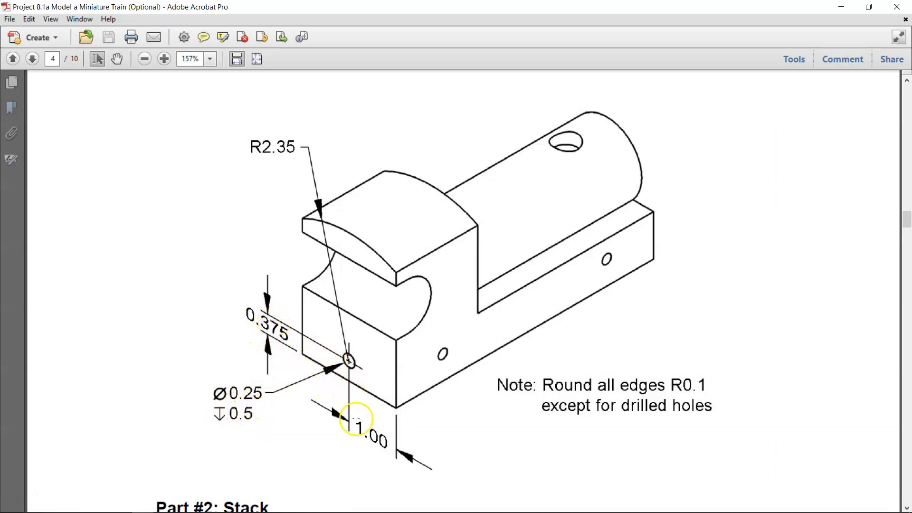
{"action": "mouse_move", "coordinate": [304, 511]}
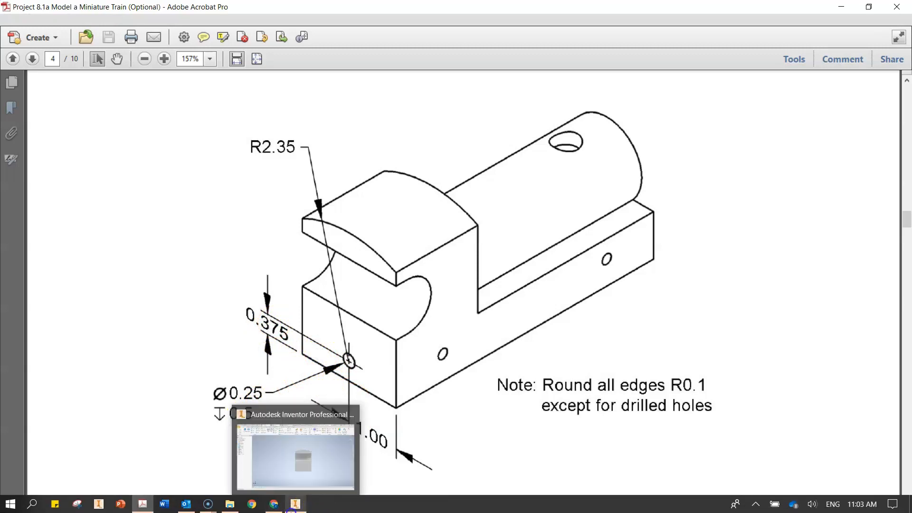
{"action": "left_click", "coordinate": [295, 503]}
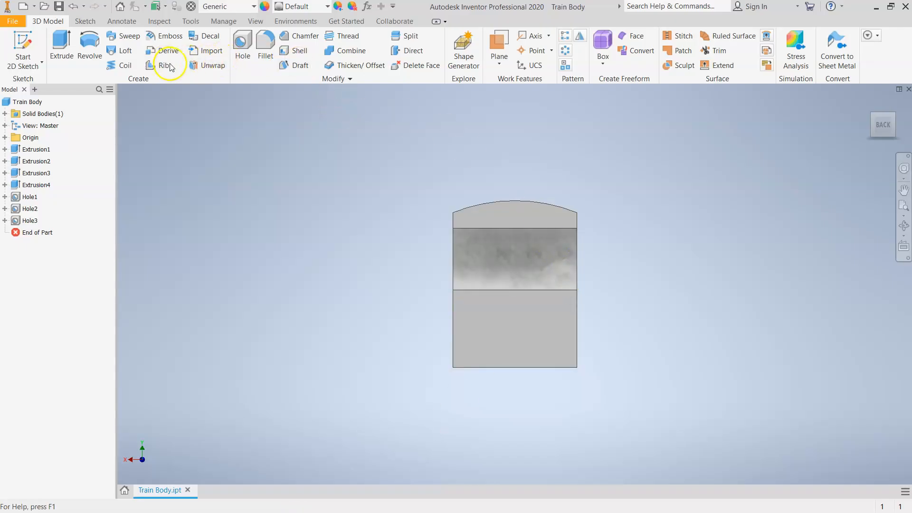
Start a new sketch on the flat lower back face and place a point near the middle of its lower half.
{"action": "right_click", "coordinate": [515, 321]}
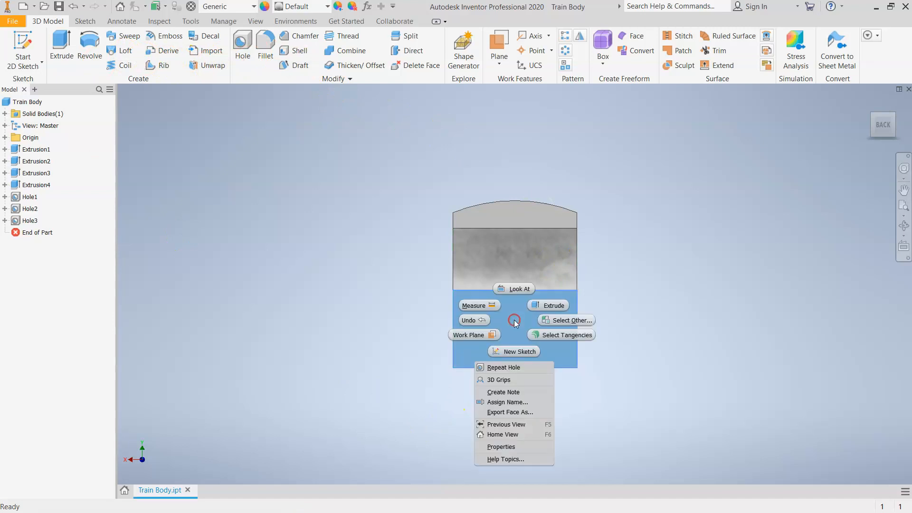
{"action": "left_click", "coordinate": [518, 352]}
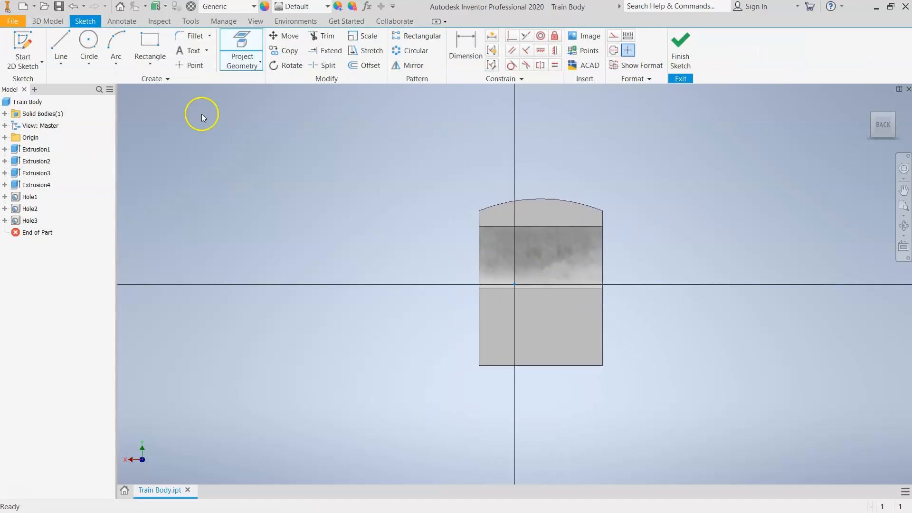
{"action": "left_click", "coordinate": [190, 65]}
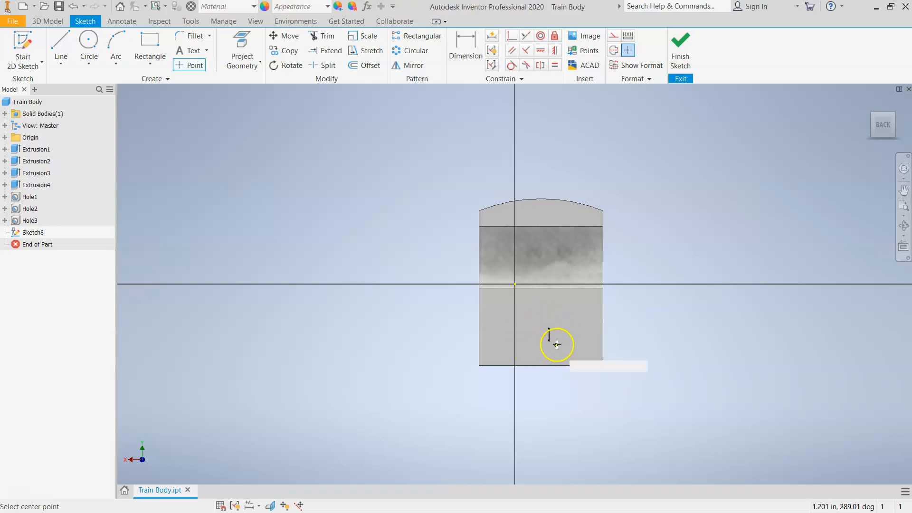
{"action": "scroll", "coordinate": [561, 348], "scroll_direction": "up", "scroll_amount": 2}
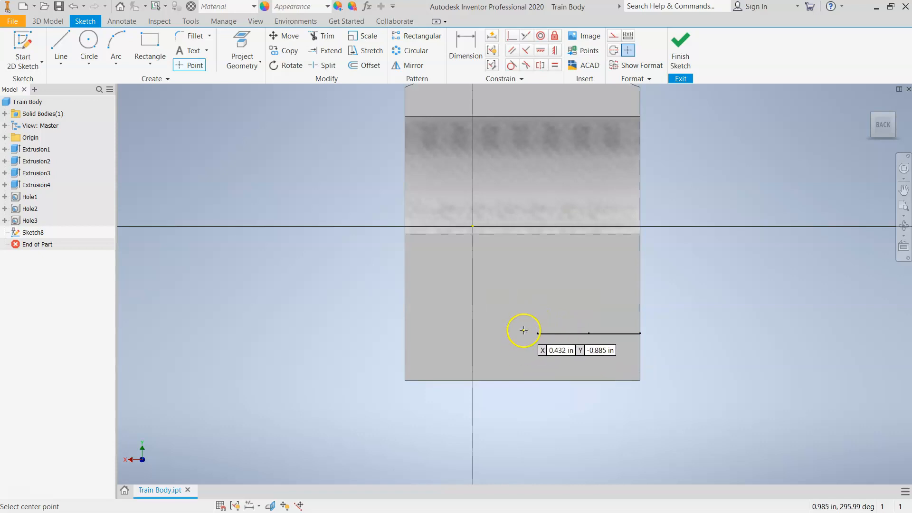
{"action": "left_click", "coordinate": [523, 345]}
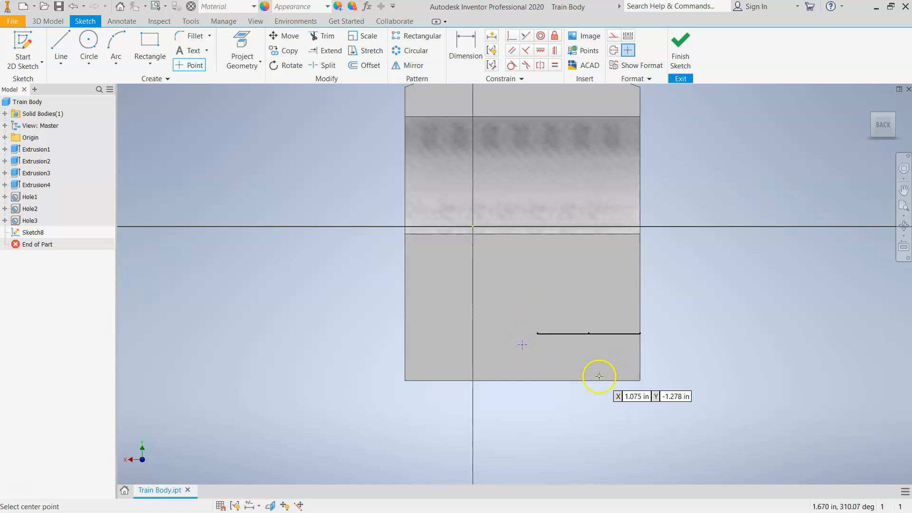
Dimension the point .375 in above the bottom edge of the back face.
{"action": "left_click", "coordinate": [468, 42]}
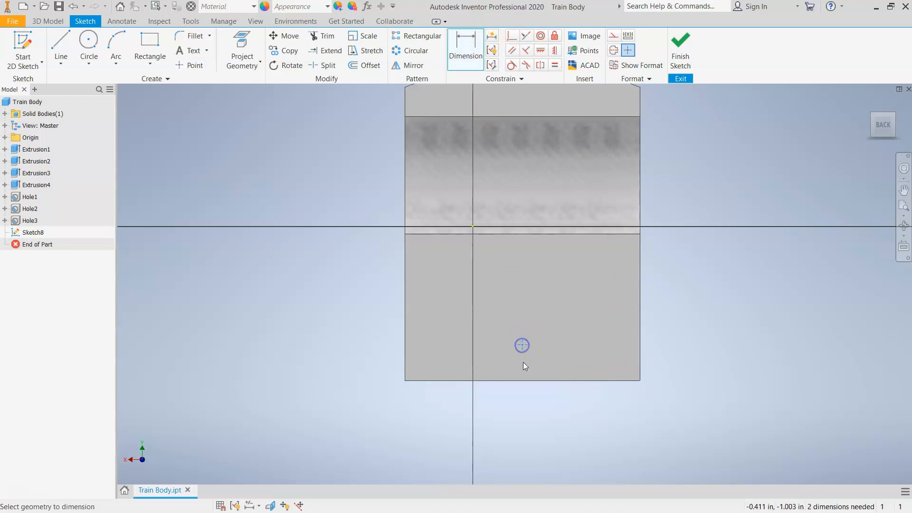
{"action": "left_click", "coordinate": [665, 358]}
{"action": "type", "text": ".375"}
{"action": "key", "text": "Return"}
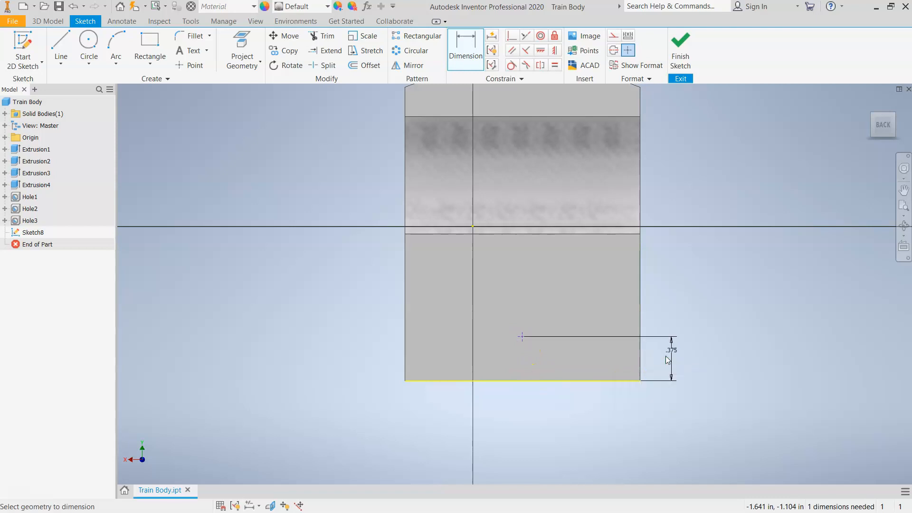
Dimension the point 1 in from the vertical side edge of the back face and finish the sketch.
{"action": "left_click", "coordinate": [522, 336]}
{"action": "left_click", "coordinate": [406, 360]}
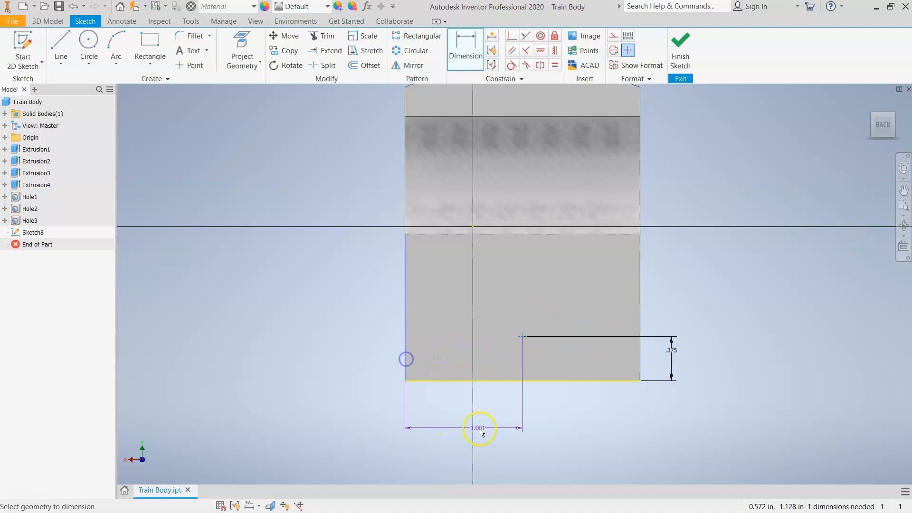
{"action": "left_click", "coordinate": [491, 429]}
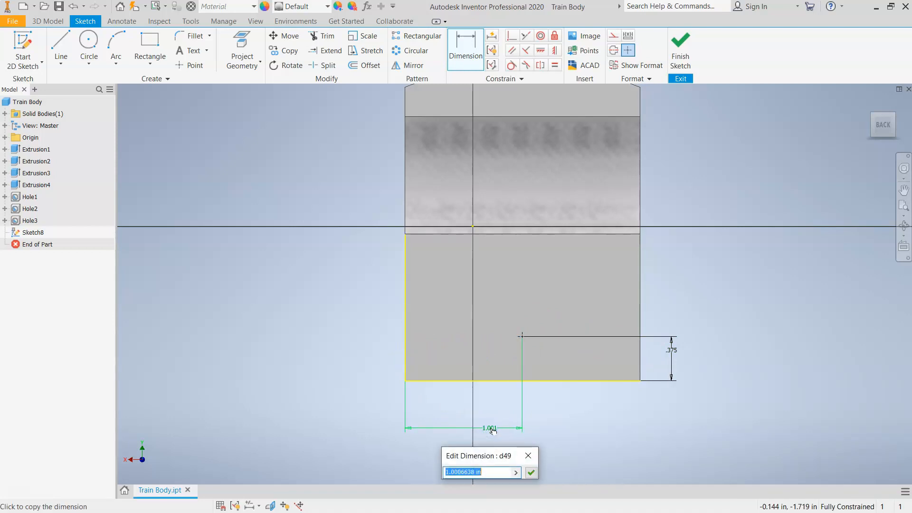
{"action": "type", "text": "1"}
{"action": "key", "text": "Return"}
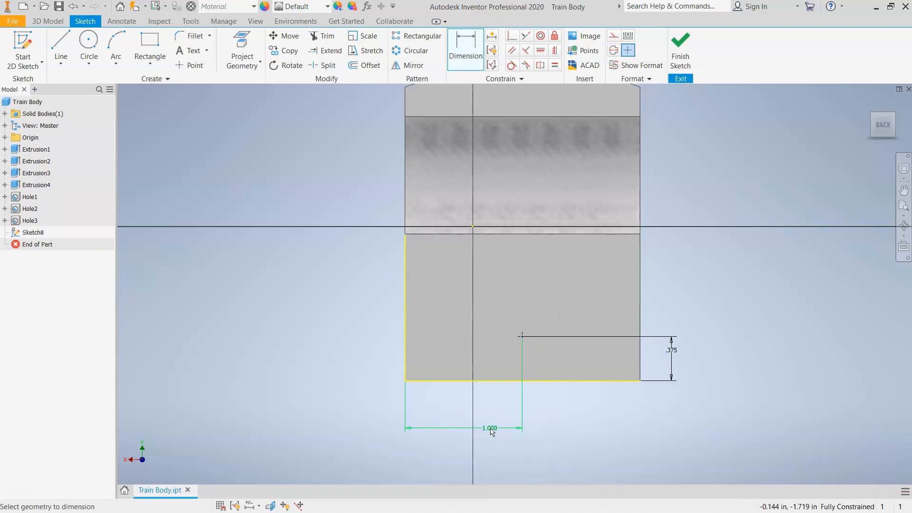
{"action": "left_click", "coordinate": [680, 45]}
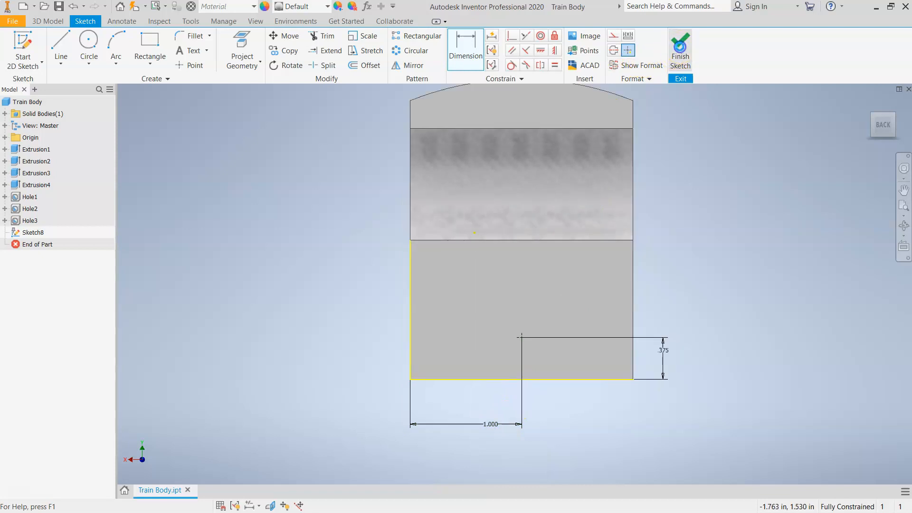
Start a hole at the back-face sketch point, make it a simple hole and set its depth to .5 in.
{"action": "left_click", "coordinate": [896, 117]}
{"action": "scroll", "coordinate": [351, 448], "scroll_direction": "up", "scroll_amount": 5}
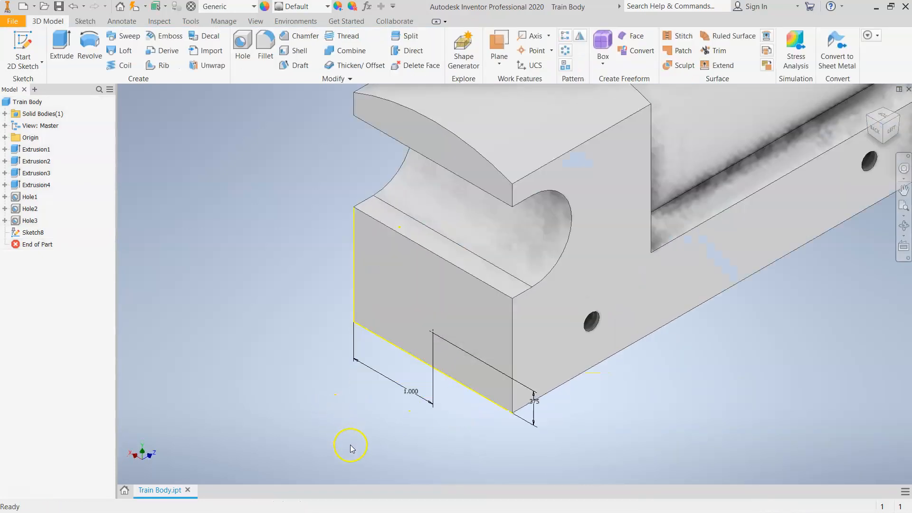
{"action": "left_click", "coordinate": [243, 44]}
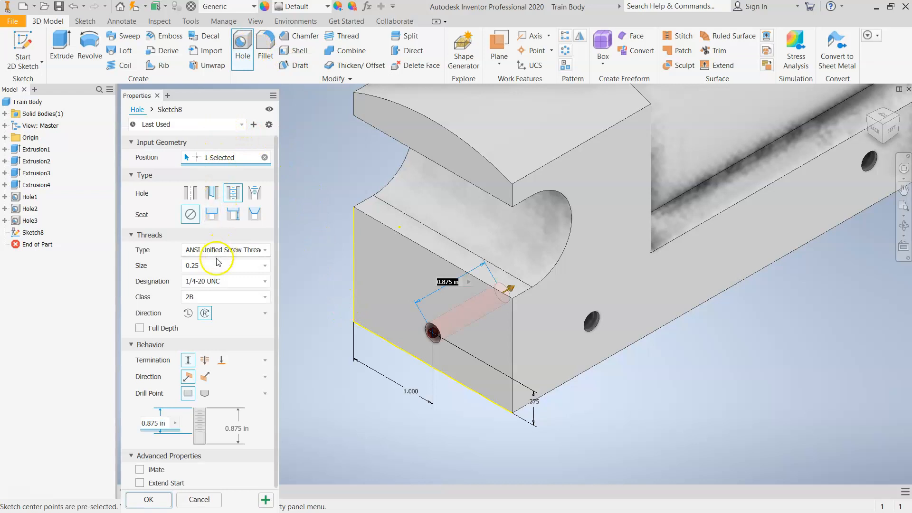
{"action": "left_click", "coordinate": [188, 197]}
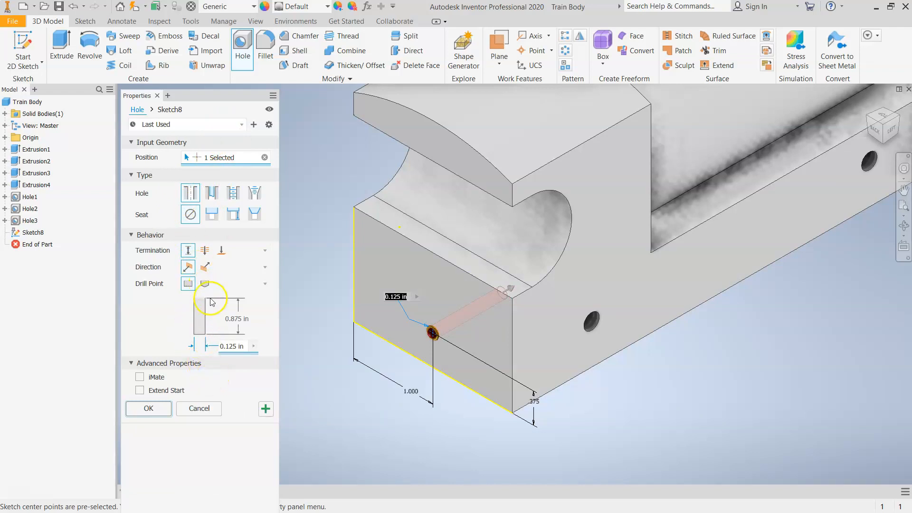
{"action": "left_click", "coordinate": [245, 319]}
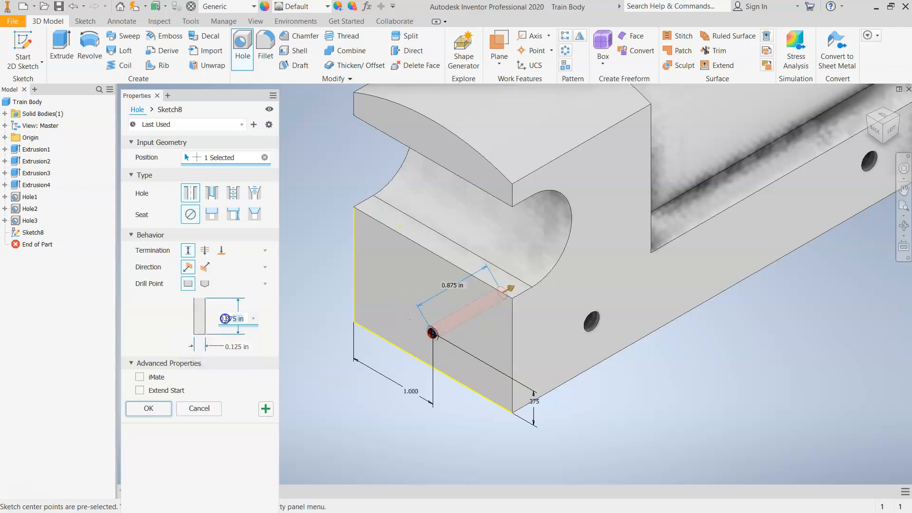
{"action": "type", "text": ".5"}
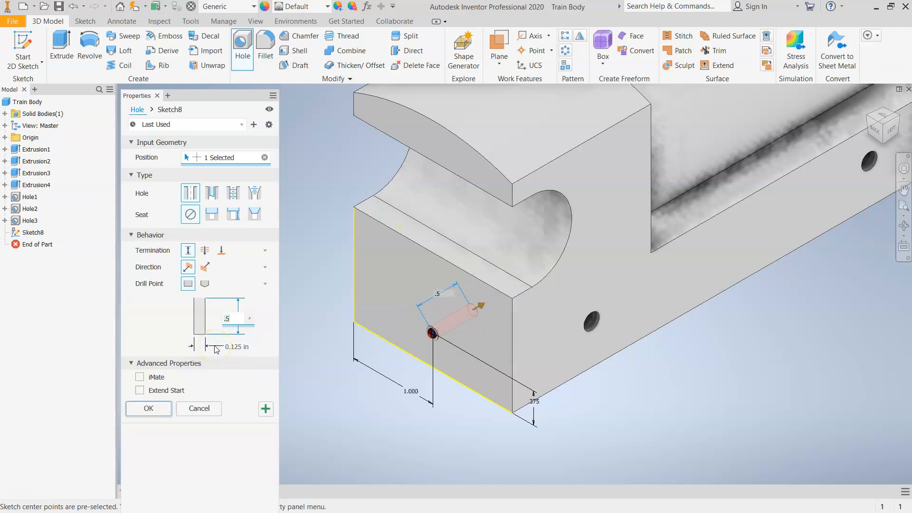
Set the diameter of the back-face hole to 0.25 in.
{"action": "left_click", "coordinate": [239, 346]}
{"action": "key", "text": "BackSpace"}
{"action": "key", "text": "BackSpace"}
{"action": "key", "text": "BackSpace"}
{"action": "key", "text": "BackSpace"}
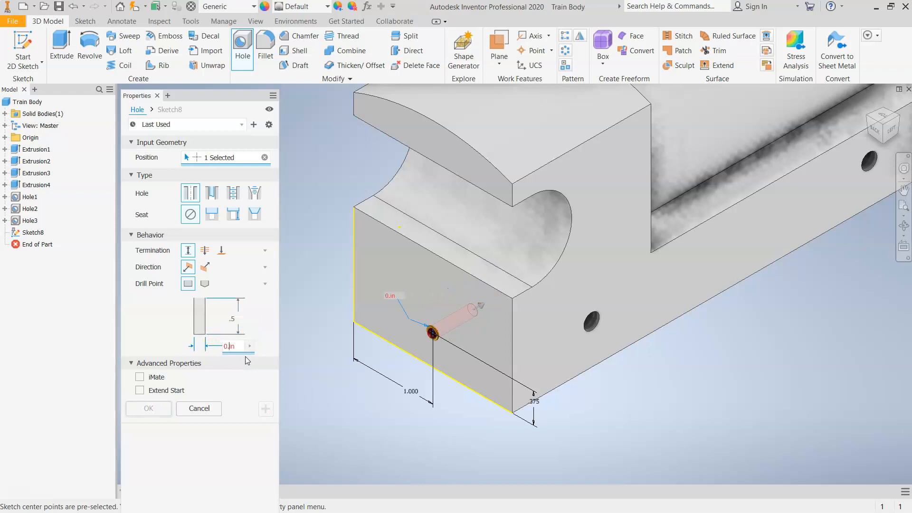
{"action": "type", "text": "25"}
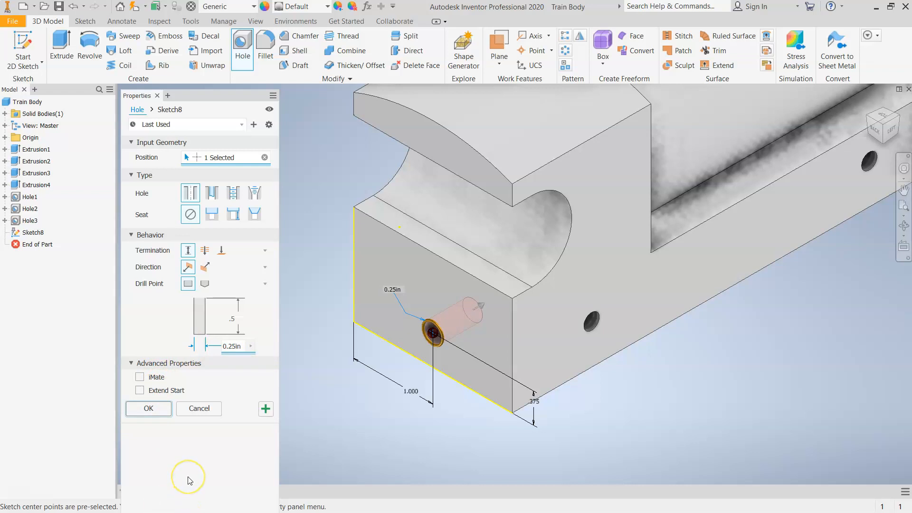
Check the back hole's callout in the project PDF in Acrobat, return to Inventor and create the hole.
{"action": "key", "text": "super"}
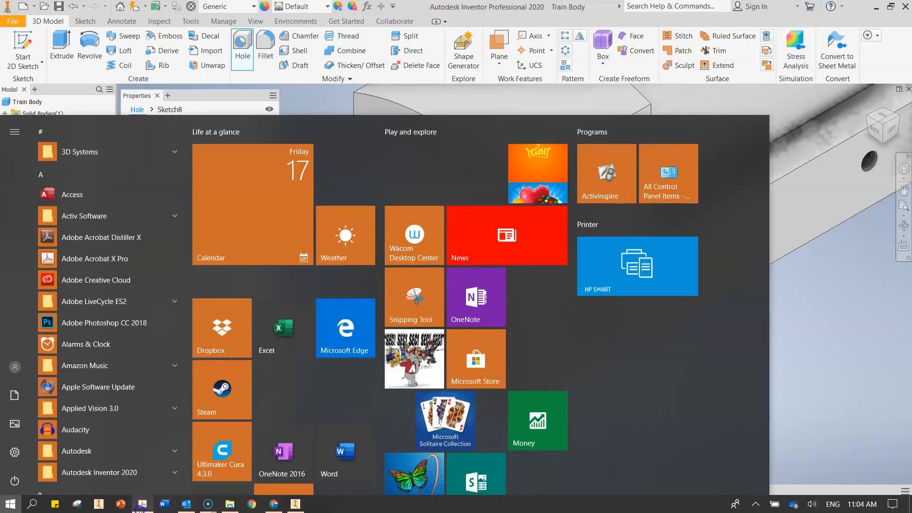
{"action": "left_click", "coordinate": [141, 505]}
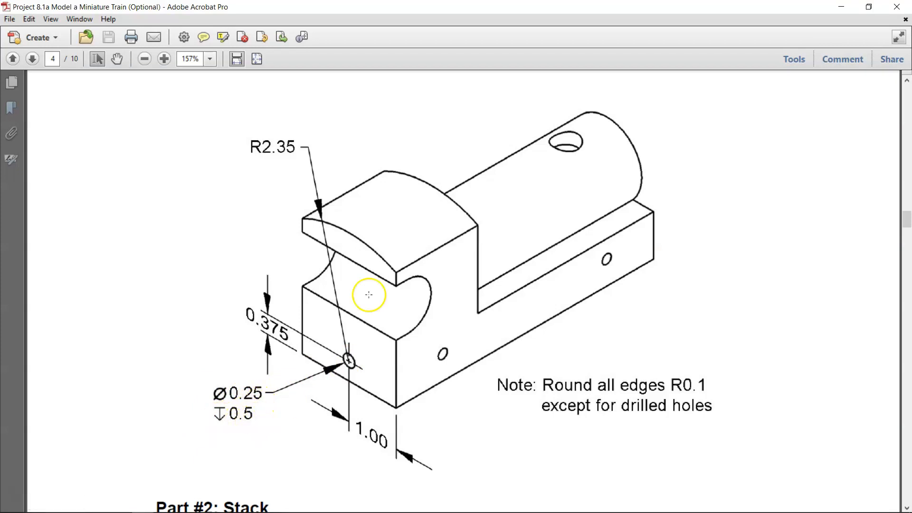
{"action": "left_click", "coordinate": [841, 6]}
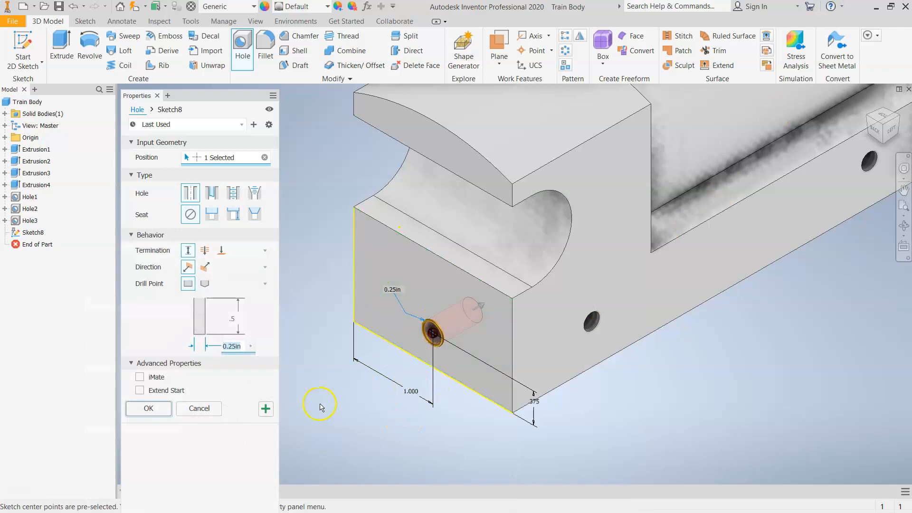
{"action": "left_click", "coordinate": [149, 409]}
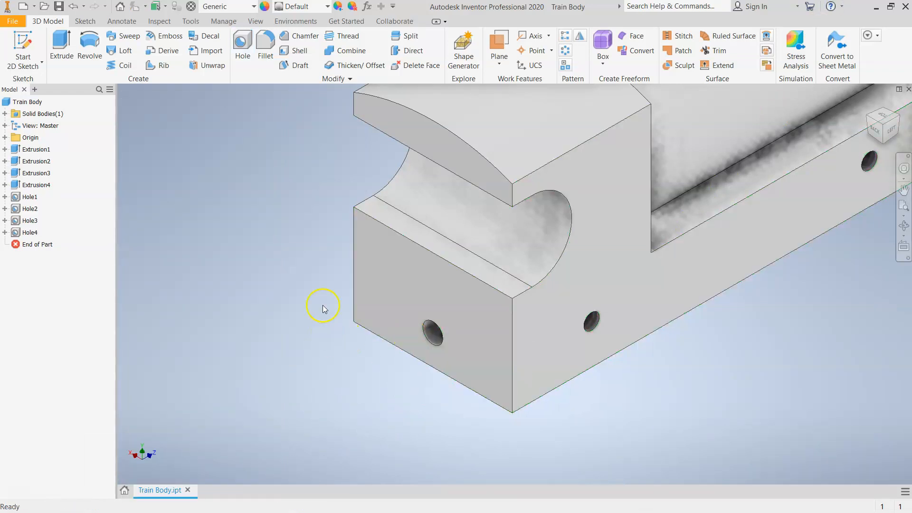
{"action": "left_click", "coordinate": [899, 117]}
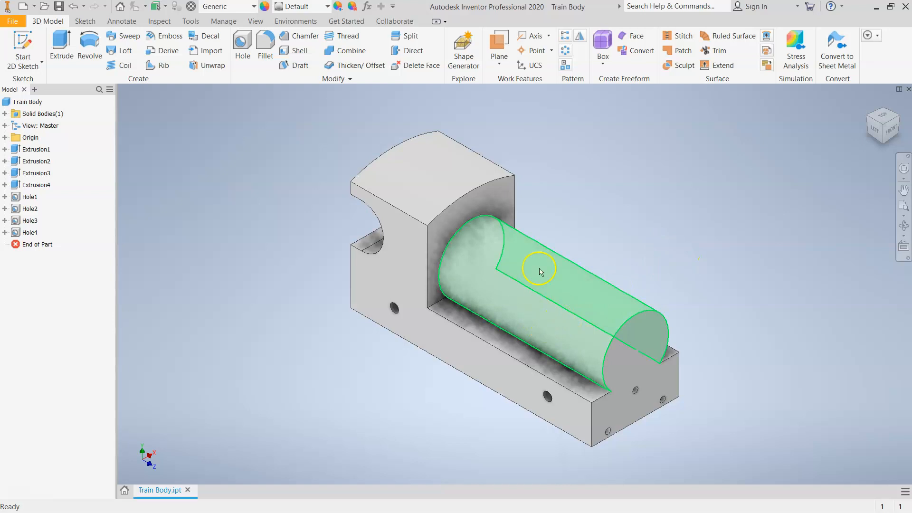
{"action": "left_click", "coordinate": [503, 66]}
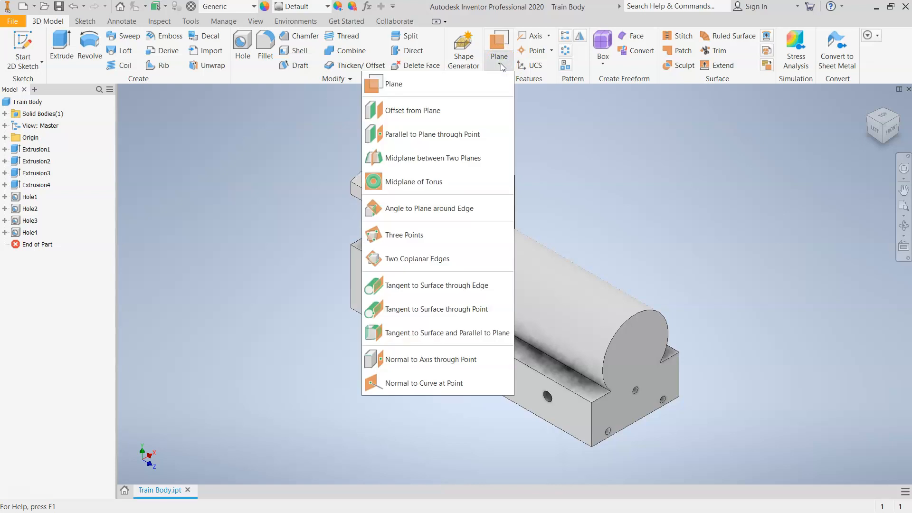
{"action": "left_click", "coordinate": [409, 115]}
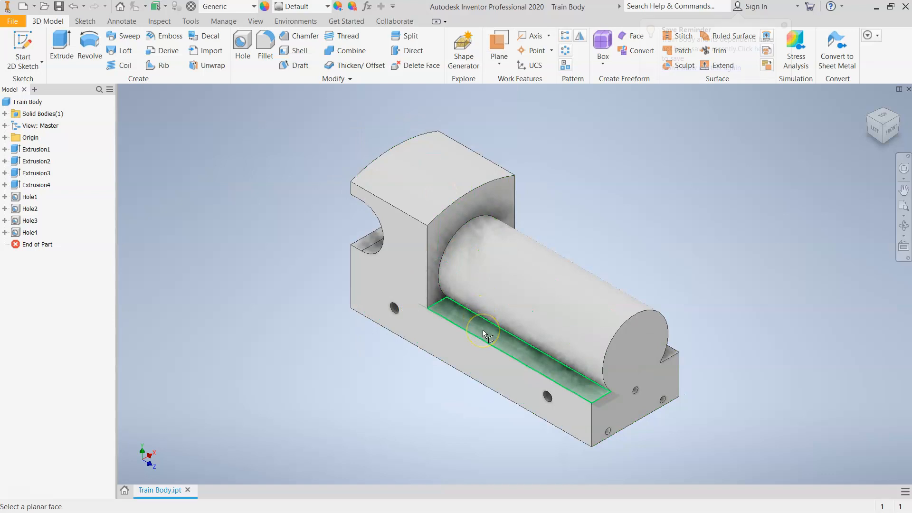
{"action": "left_click", "coordinate": [511, 346]}
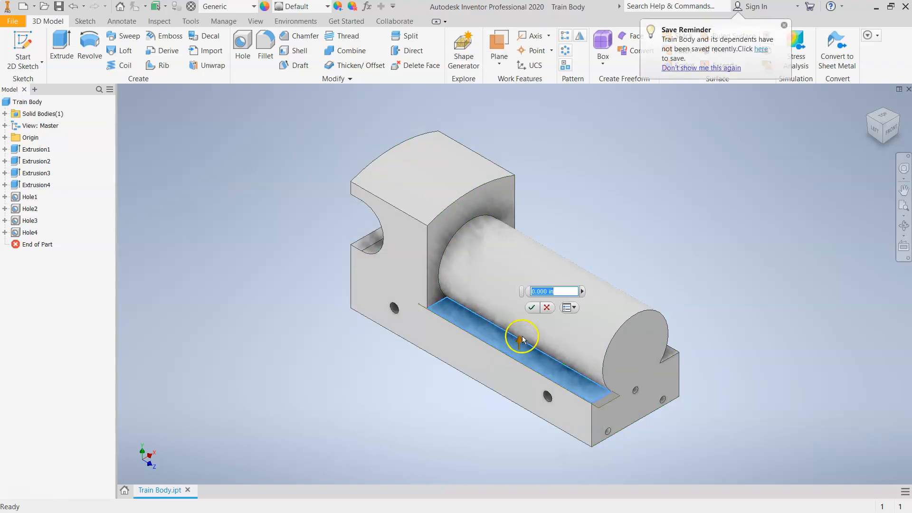
{"action": "left_click_drag", "start_coordinate": [521, 340], "coordinate": [527, 269]}
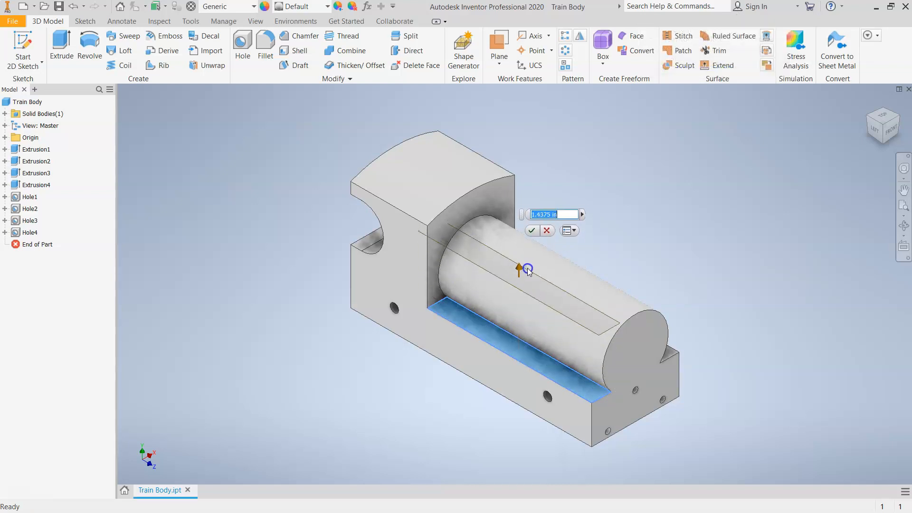
{"action": "left_click", "coordinate": [549, 233]}
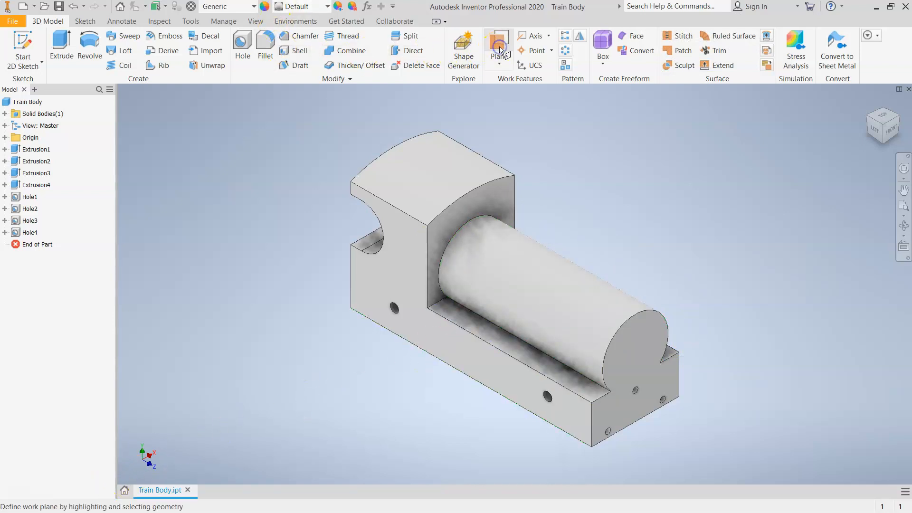
Create a work plane offset -2.125 in from the train body's bottom face, level with the top of the boiler cylinder.
{"action": "left_click", "coordinate": [502, 64]}
{"action": "left_click", "coordinate": [465, 109]}
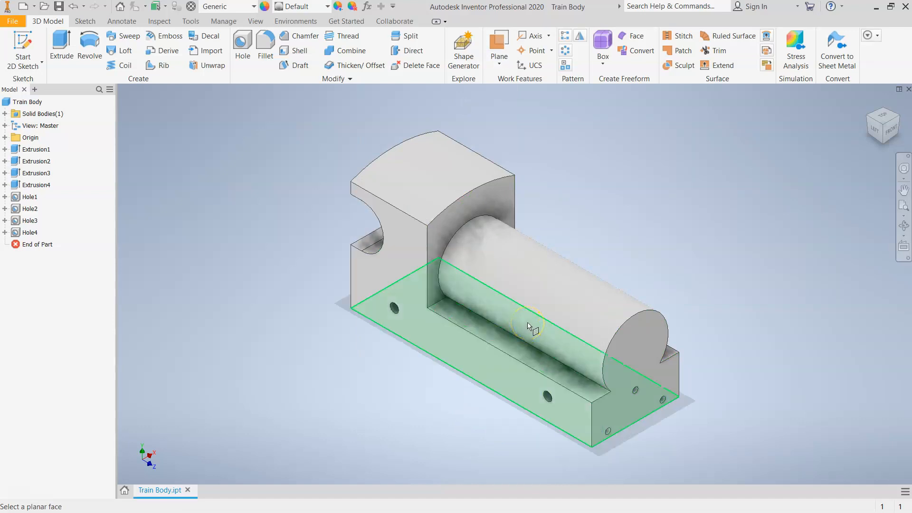
{"action": "left_click", "coordinate": [528, 326]}
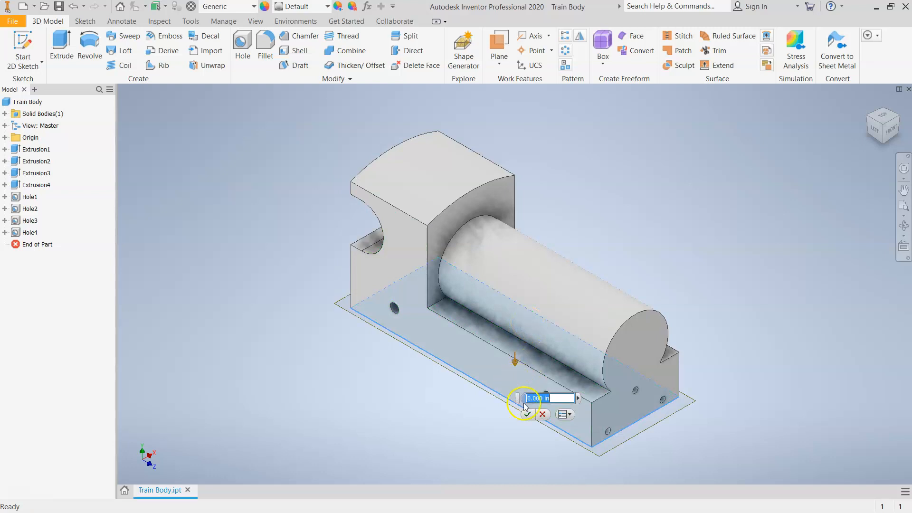
{"action": "left_click_drag", "start_coordinate": [513, 363], "coordinate": [517, 283]}
{"action": "scroll", "coordinate": [665, 316], "scroll_direction": "down", "scroll_amount": 4}
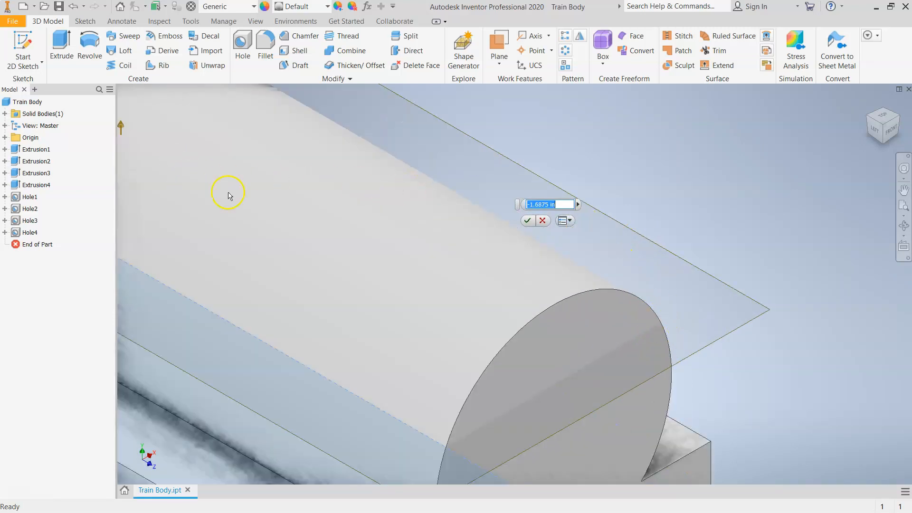
{"action": "scroll", "coordinate": [228, 195], "scroll_direction": "up", "scroll_amount": 5}
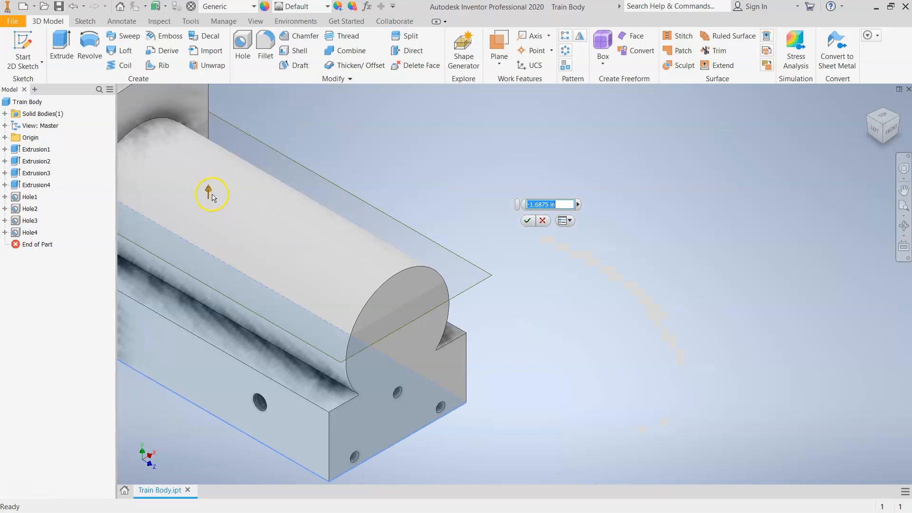
{"action": "left_click_drag", "start_coordinate": [208, 190], "coordinate": [210, 154]}
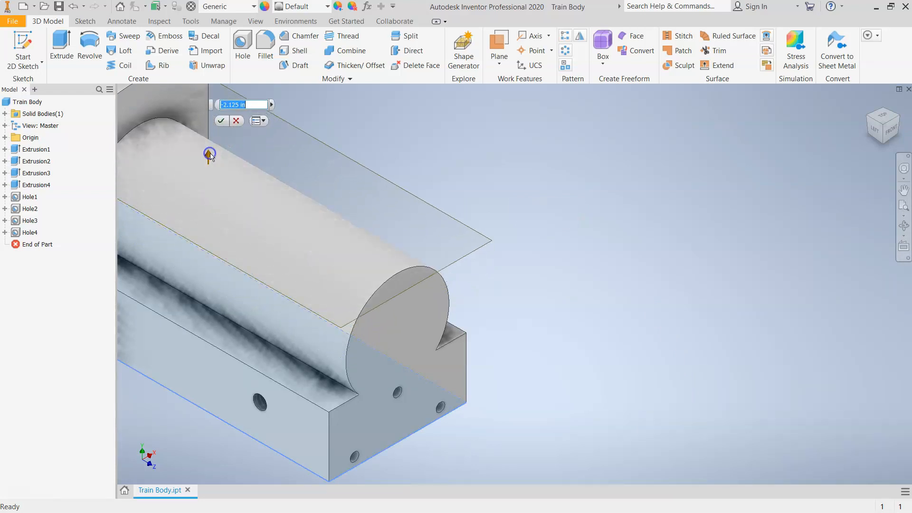
{"action": "left_click", "coordinate": [886, 139]}
{"action": "left_click", "coordinate": [884, 138]}
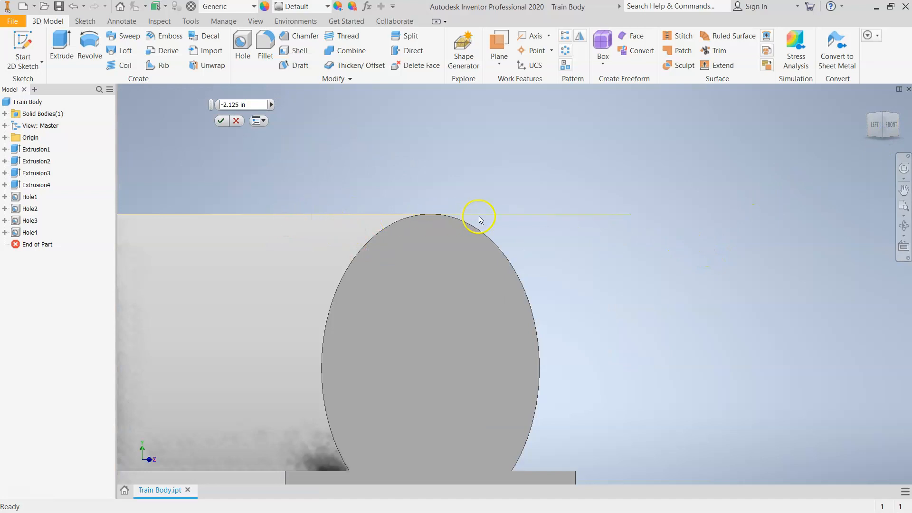
{"action": "left_click", "coordinate": [880, 141]}
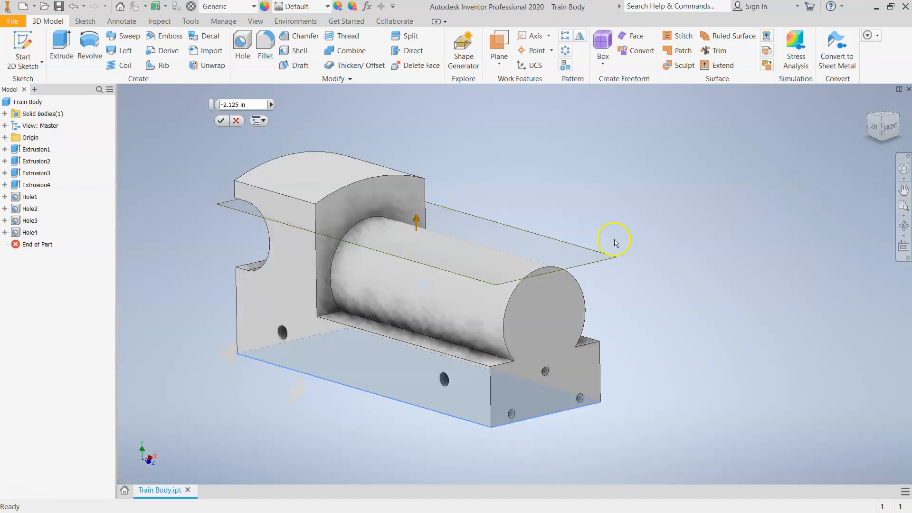
{"action": "scroll", "coordinate": [446, 257], "scroll_direction": "down", "scroll_amount": 3}
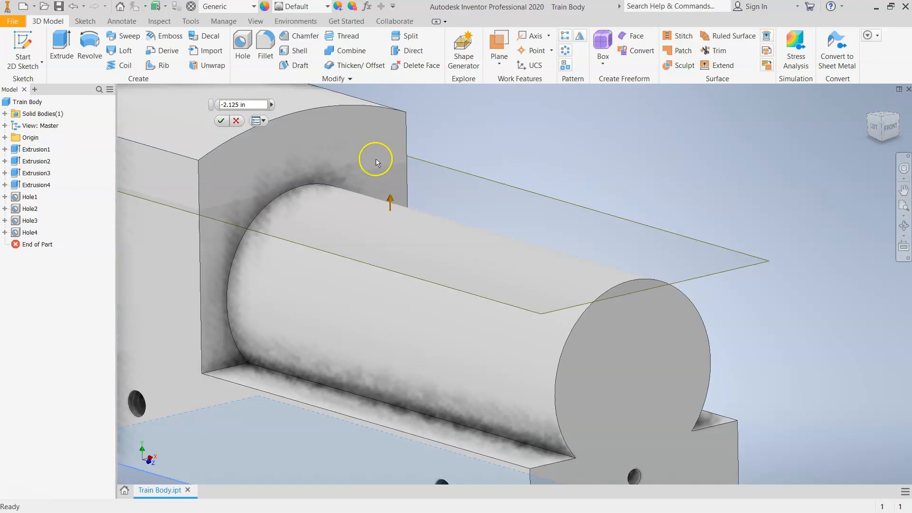
{"action": "left_click", "coordinate": [223, 124]}
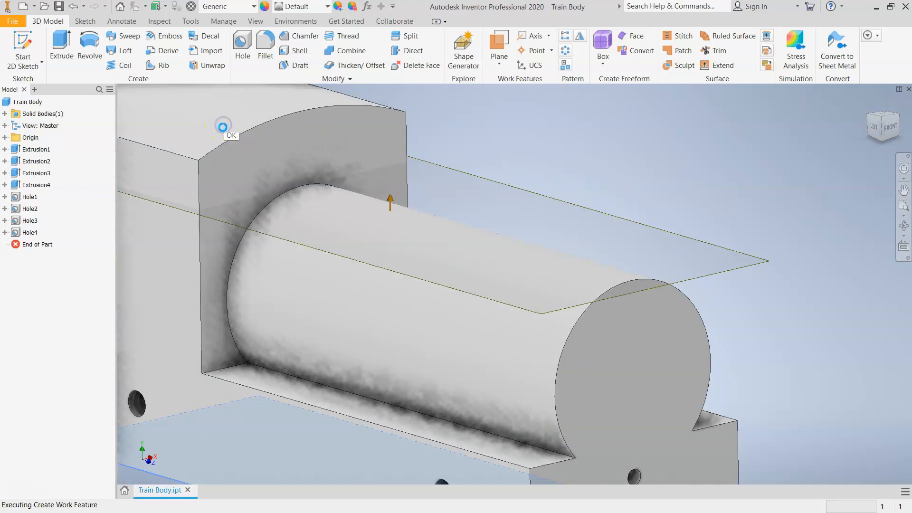
Start a new sketch on the offset work plane at the top of the boiler cylinder.
{"action": "left_click", "coordinate": [665, 234]}
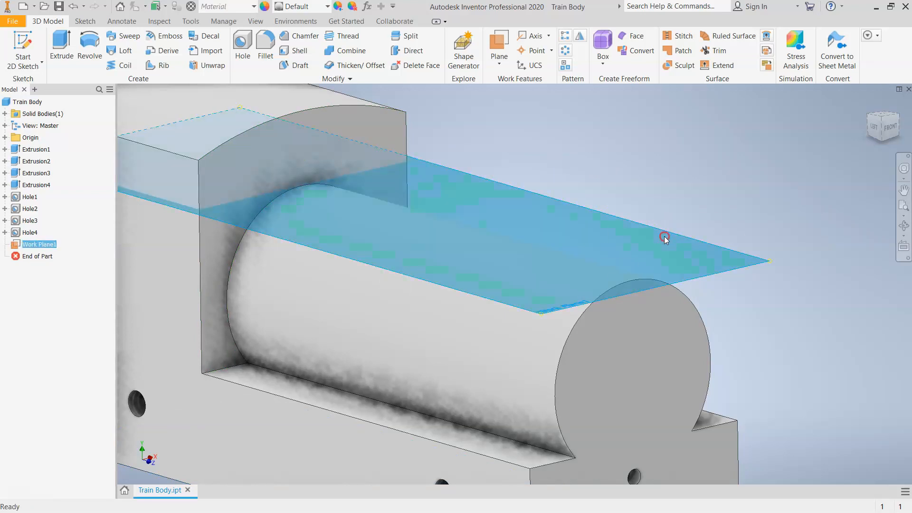
{"action": "right_click", "coordinate": [665, 232]}
{"action": "left_click", "coordinate": [663, 268]}
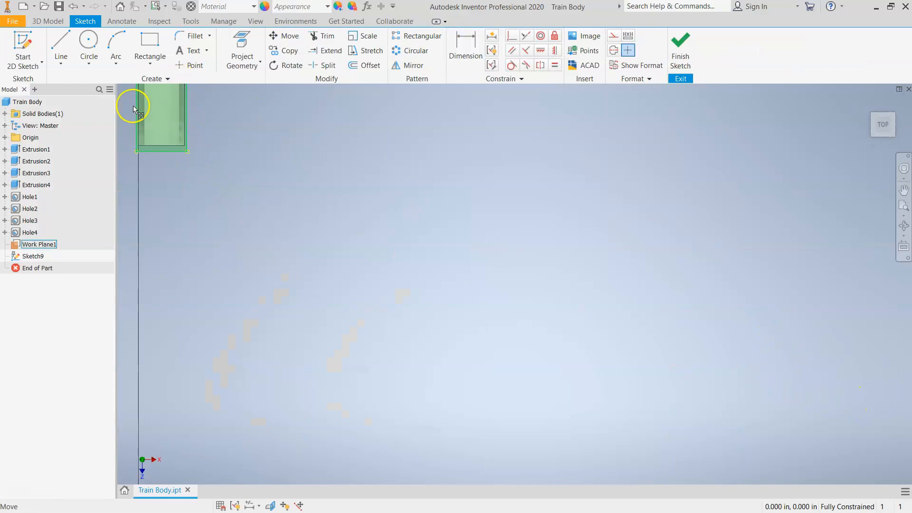
Place a sketch point on the work plane over the boiler cylinder, near its front end.
{"action": "scroll", "coordinate": [139, 114], "scroll_direction": "up", "scroll_amount": 2}
{"action": "scroll", "coordinate": [218, 257], "scroll_direction": "up", "scroll_amount": 2}
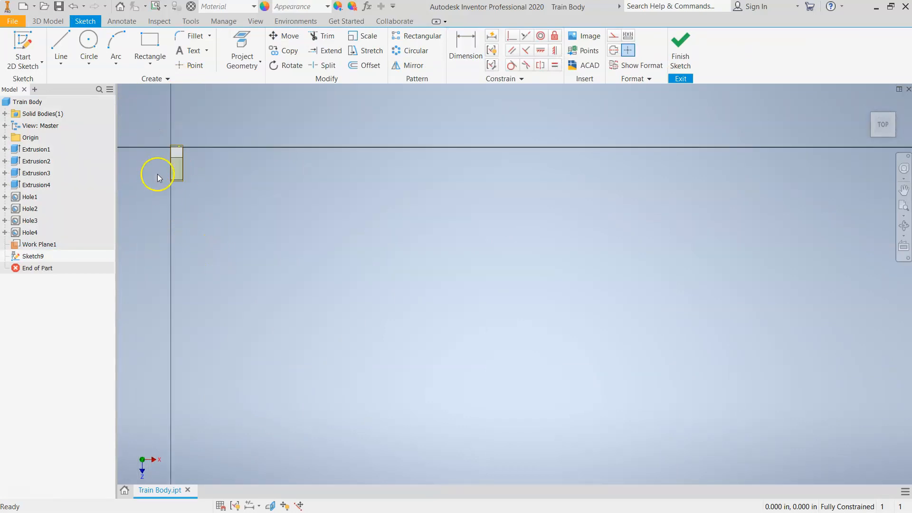
{"action": "scroll", "coordinate": [158, 164], "scroll_direction": "down", "scroll_amount": 2}
{"action": "scroll", "coordinate": [150, 139], "scroll_direction": "down", "scroll_amount": 4}
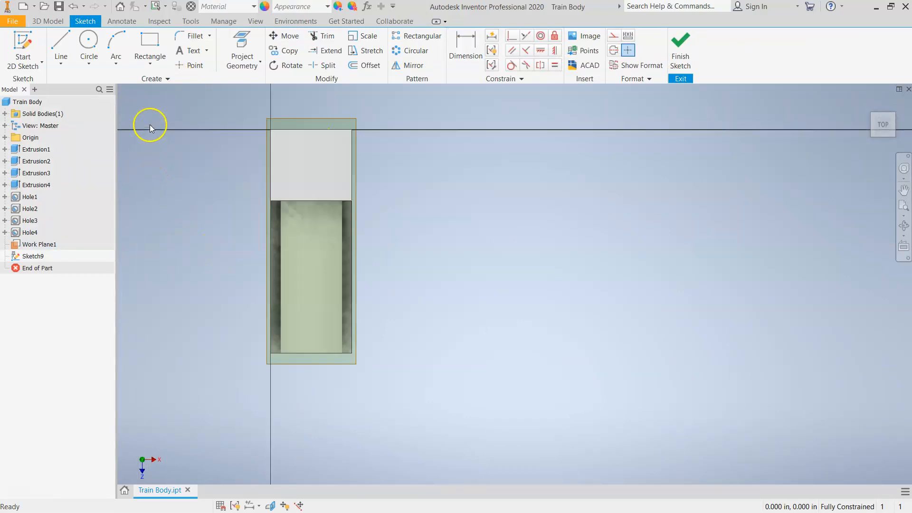
{"action": "scroll", "coordinate": [167, 223], "scroll_direction": "down", "scroll_amount": 2}
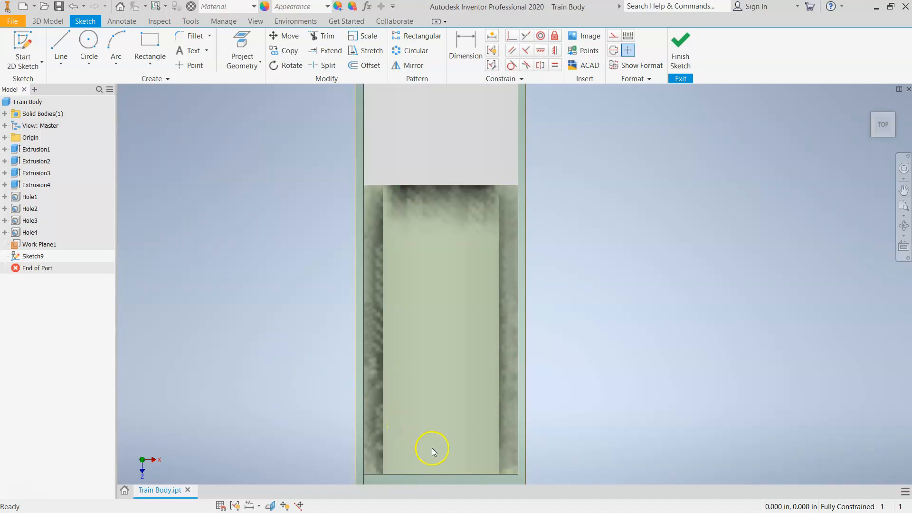
{"action": "scroll", "coordinate": [448, 447], "scroll_direction": "up", "scroll_amount": 2}
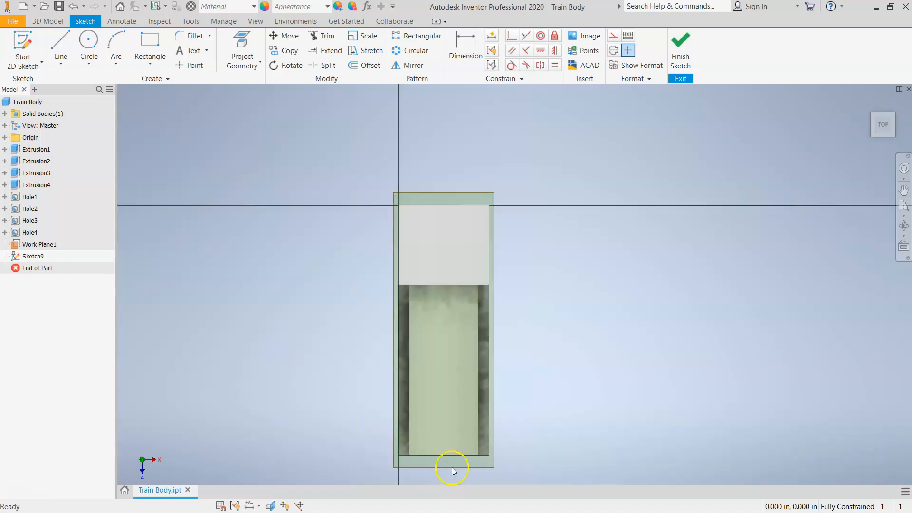
{"action": "scroll", "coordinate": [562, 172], "scroll_direction": "up", "scroll_amount": 2}
{"action": "scroll", "coordinate": [560, 293], "scroll_direction": "down", "scroll_amount": 2}
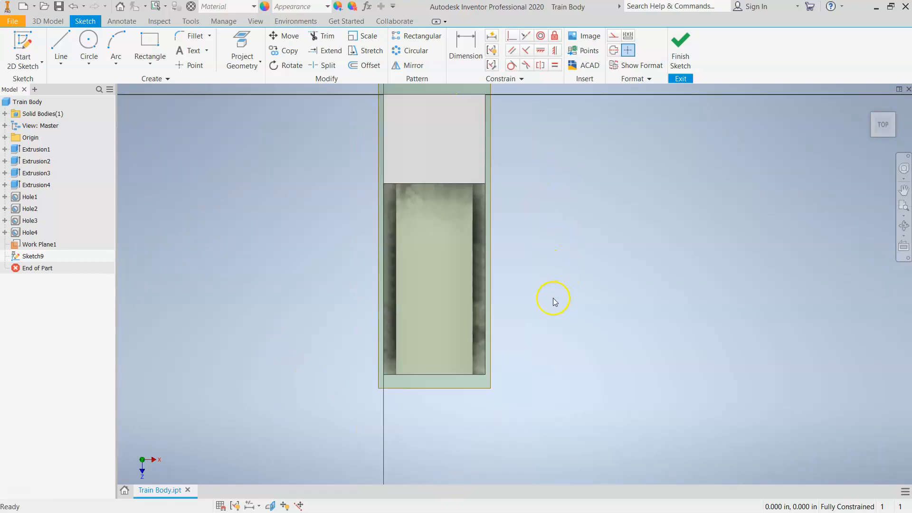
{"action": "scroll", "coordinate": [423, 409], "scroll_direction": "down", "scroll_amount": 2}
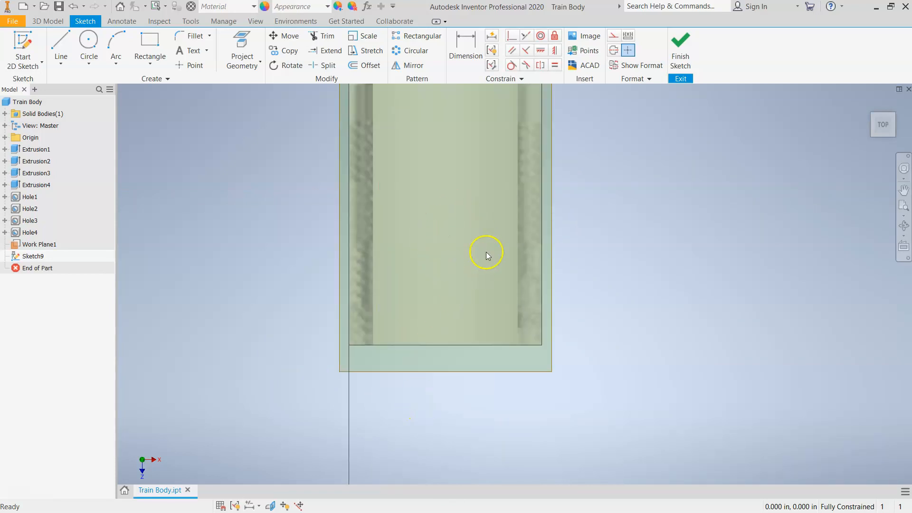
{"action": "left_click", "coordinate": [882, 135]}
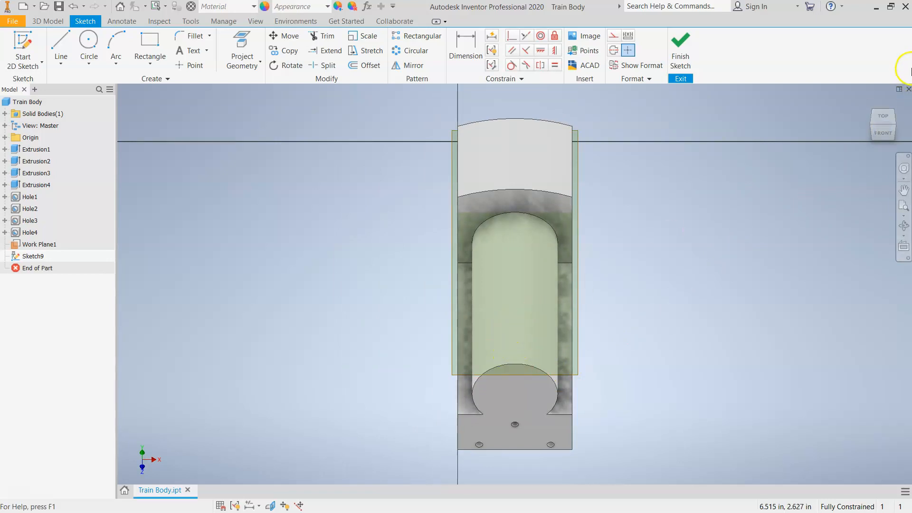
{"action": "left_click", "coordinate": [881, 119]}
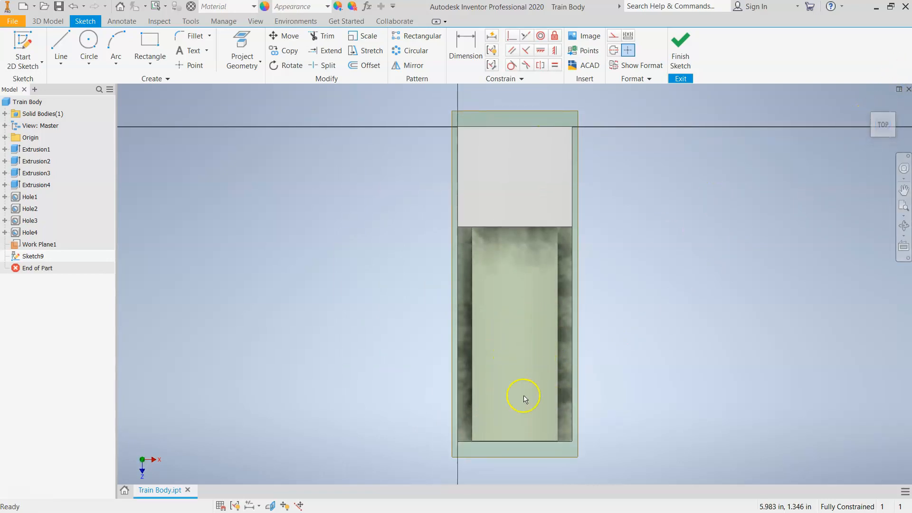
{"action": "scroll", "coordinate": [655, 202], "scroll_direction": "up", "scroll_amount": 3}
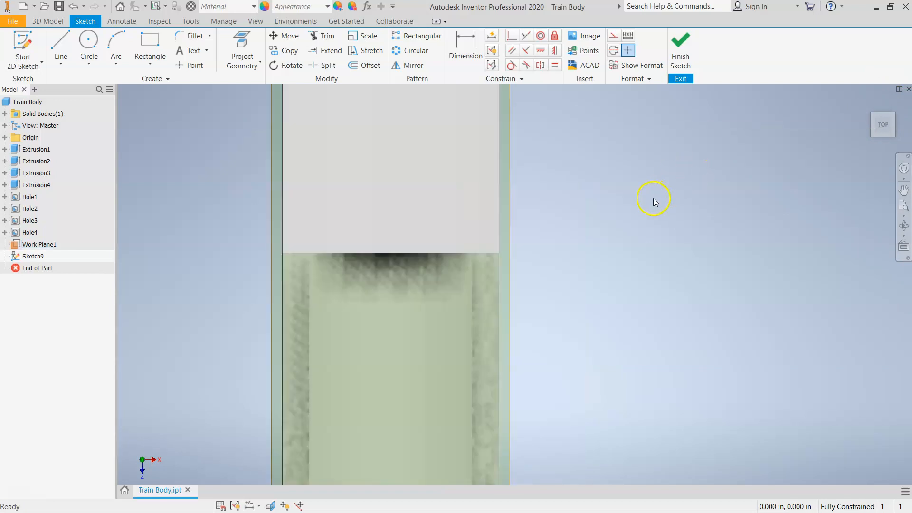
{"action": "scroll", "coordinate": [654, 203], "scroll_direction": "down", "scroll_amount": 5}
{"action": "scroll", "coordinate": [654, 321], "scroll_direction": "up", "scroll_amount": 3}
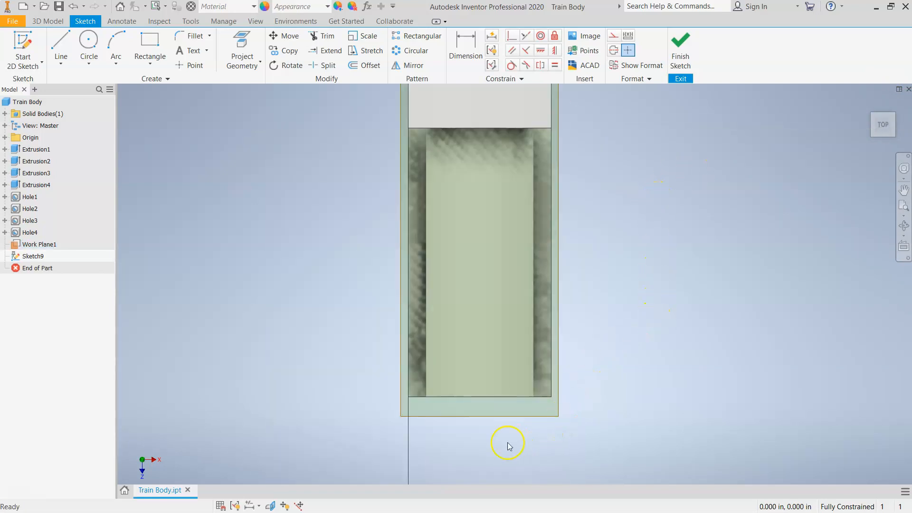
{"action": "left_click", "coordinate": [281, 470]}
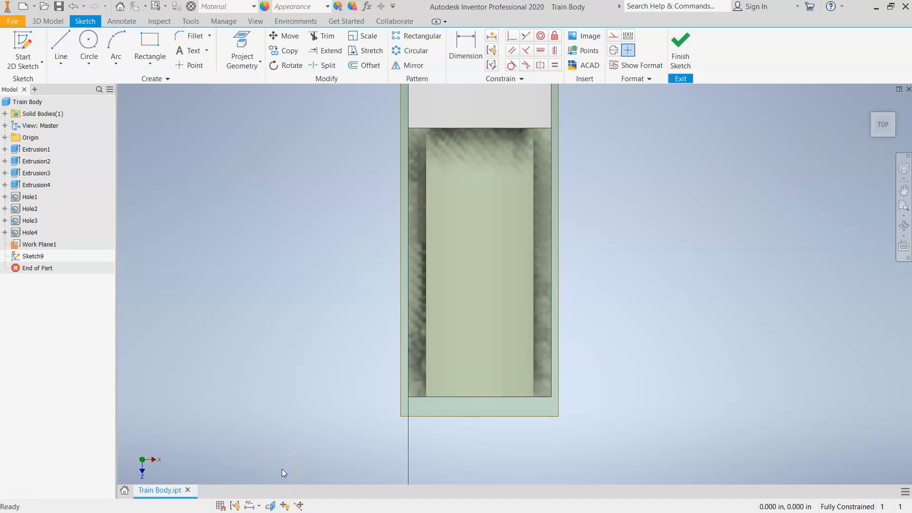
{"action": "left_click", "coordinate": [242, 466]}
{"action": "left_click", "coordinate": [191, 65]}
{"action": "left_click", "coordinate": [472, 373]}
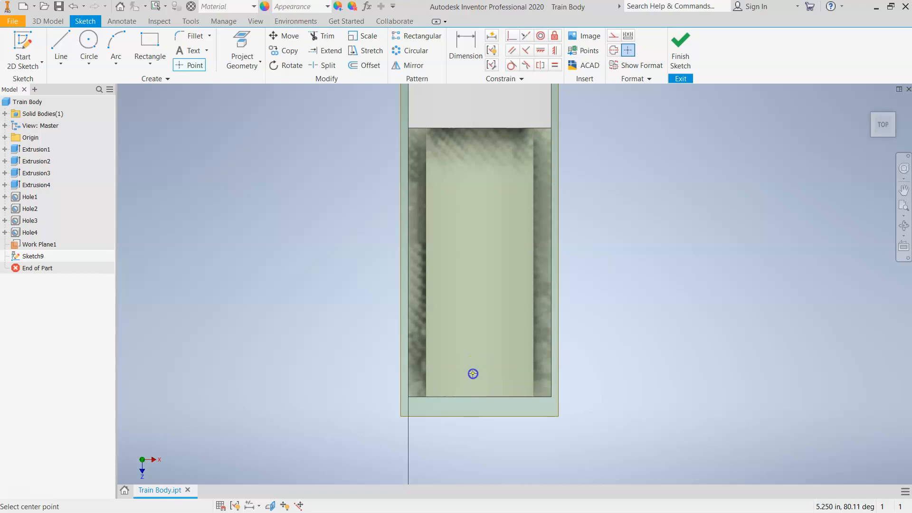
Dimension the sketch point 0.875 in from the front edge of the boiler cylinder.
{"action": "left_click", "coordinate": [465, 50]}
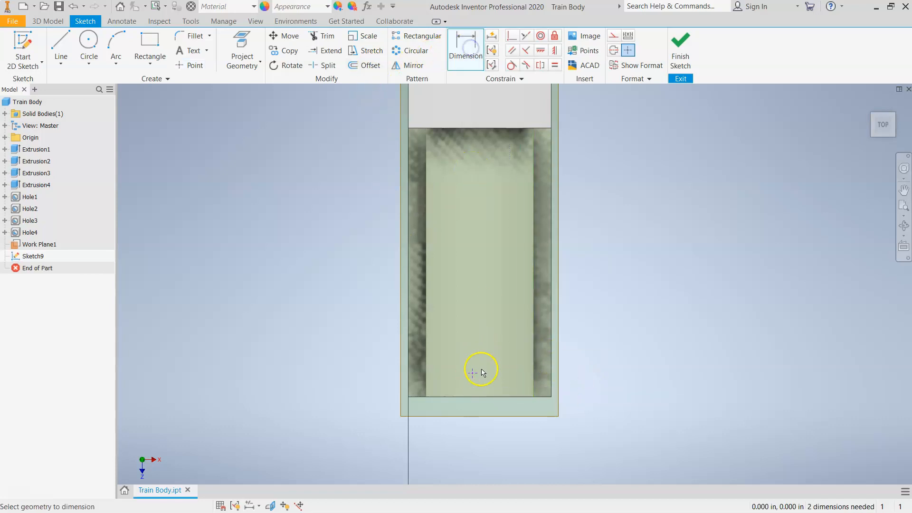
{"action": "left_click", "coordinate": [470, 373]}
{"action": "left_click", "coordinate": [480, 396]}
{"action": "left_click", "coordinate": [618, 383]}
{"action": "type", "text": ".875"}
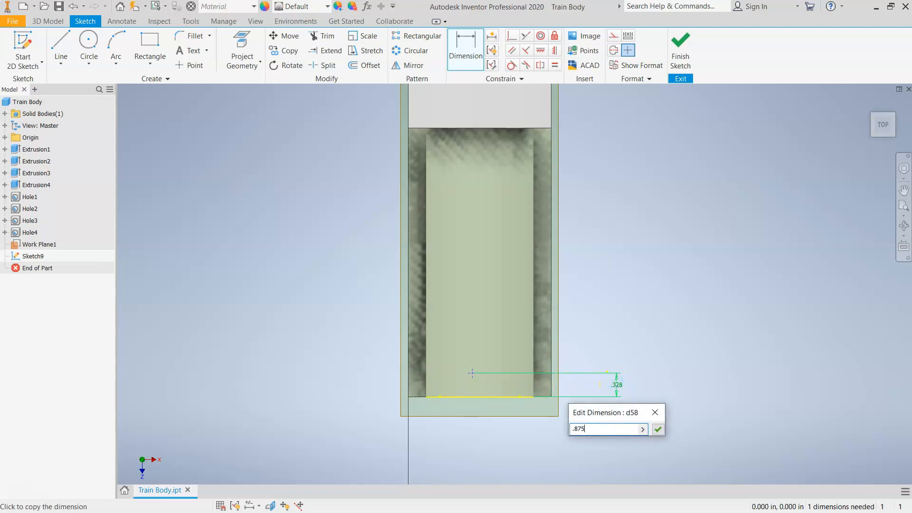
{"action": "key", "text": "Return"}
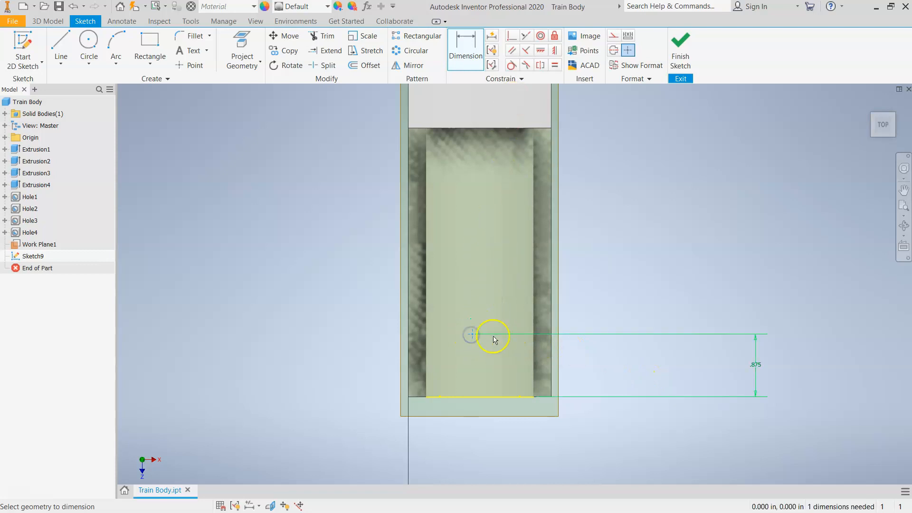
Dimension the sketch point 1 in from the body's long side edge and finish the sketch.
{"action": "left_click", "coordinate": [551, 364]}
{"action": "left_click", "coordinate": [505, 454]}
{"action": "type", "text": "1"}
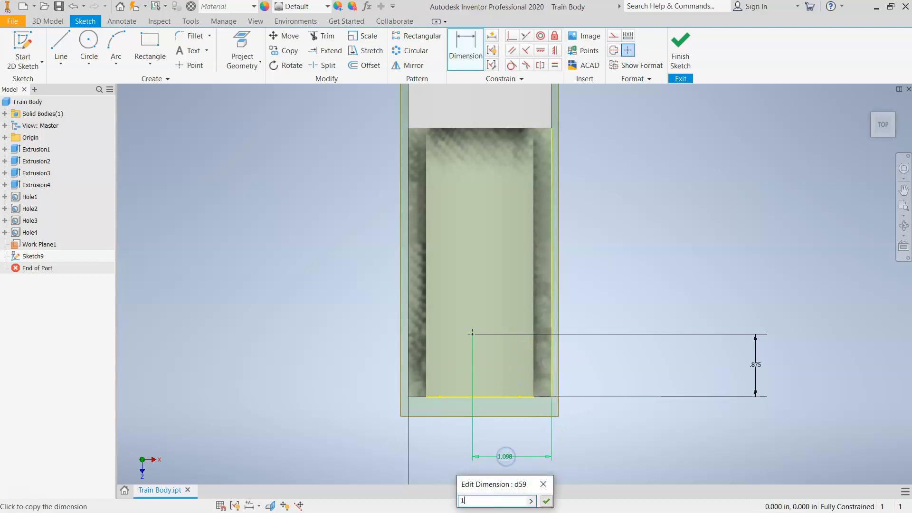
{"action": "key", "text": "Return"}
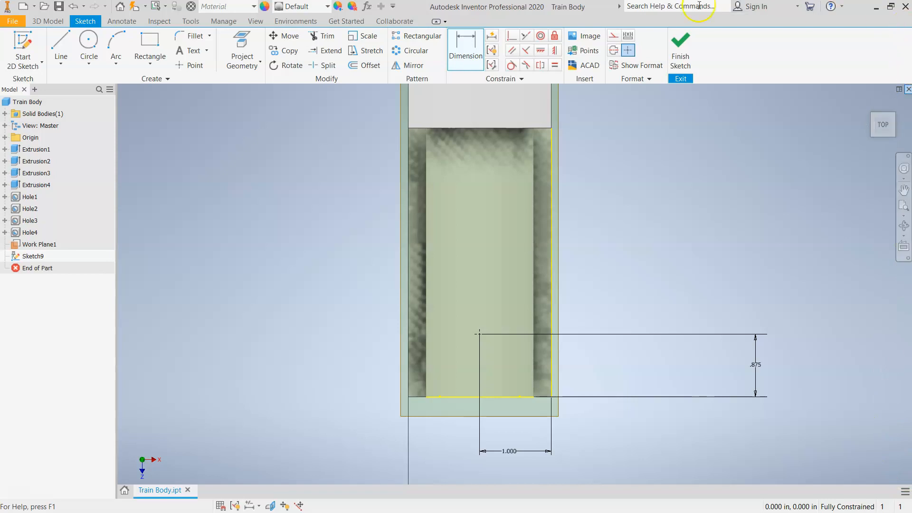
{"action": "left_click", "coordinate": [681, 52]}
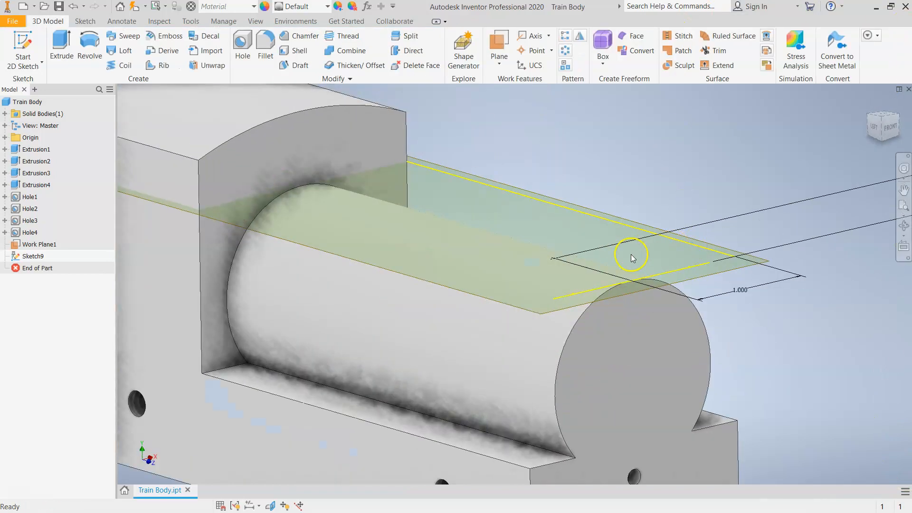
Start a hole at the sketch point on top of the boiler cylinder and set its diameter to 0.5 in.
{"action": "left_click", "coordinate": [891, 124]}
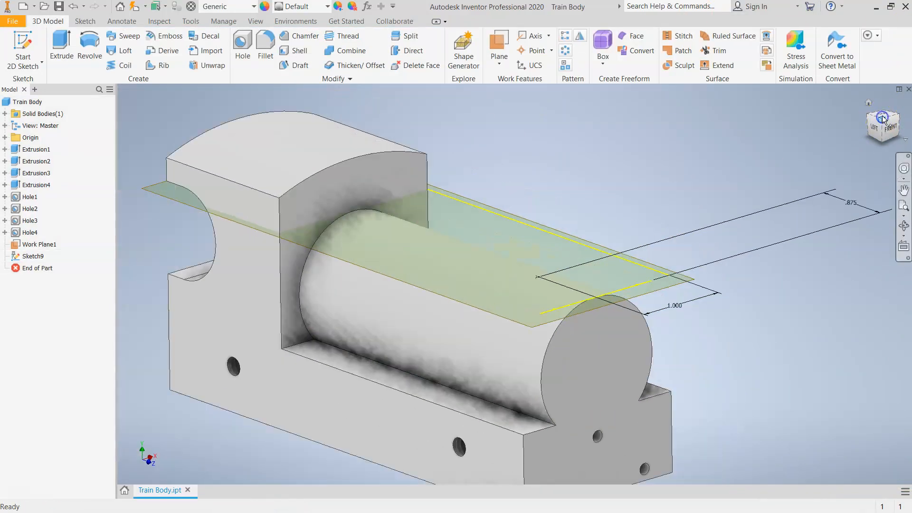
{"action": "left_click", "coordinate": [252, 46]}
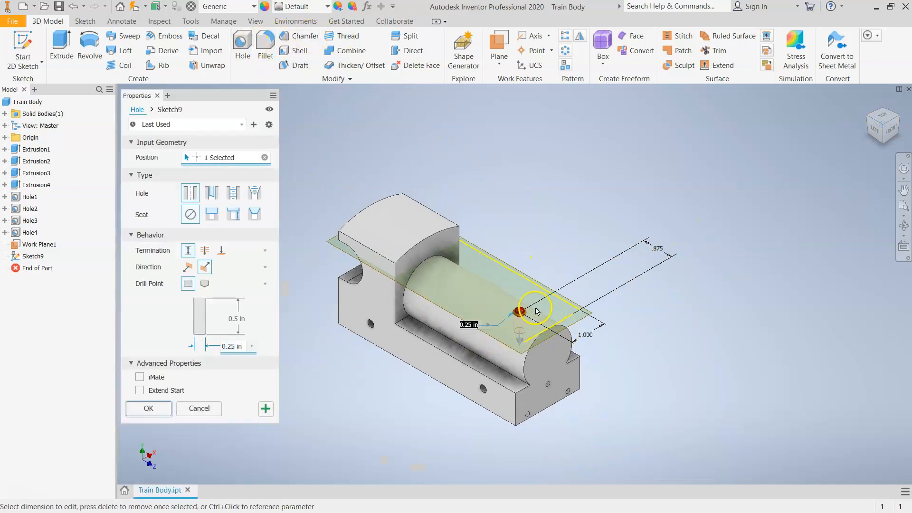
{"action": "scroll", "coordinate": [533, 310], "scroll_direction": "down", "scroll_amount": 4}
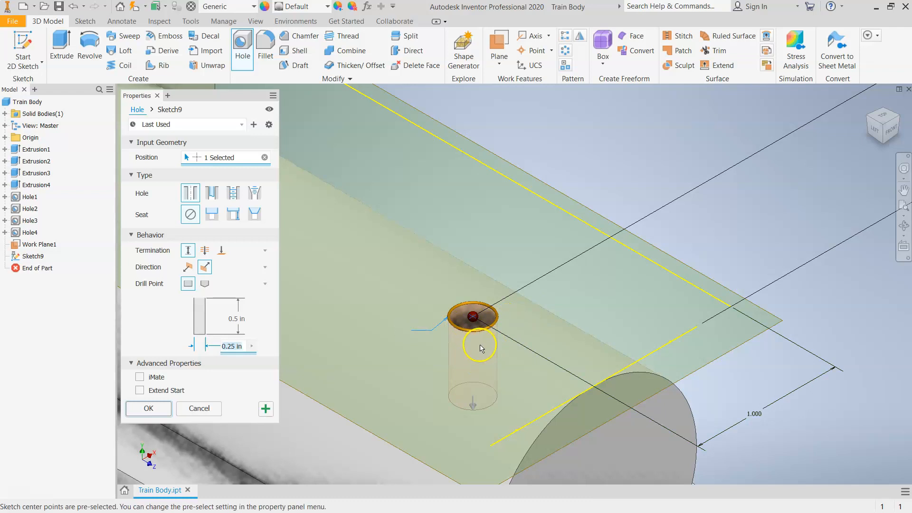
{"action": "scroll", "coordinate": [479, 345], "scroll_direction": "up", "scroll_amount": 2}
{"action": "scroll", "coordinate": [566, 197], "scroll_direction": "up", "scroll_amount": 2}
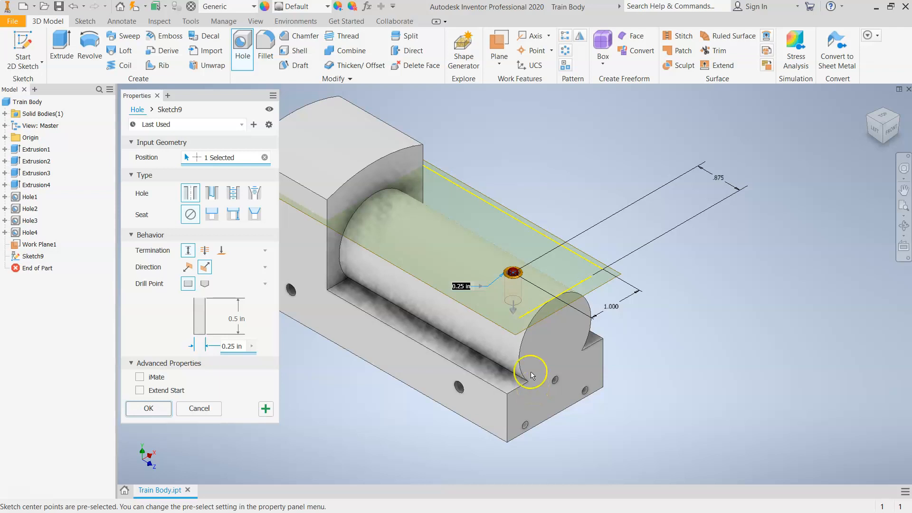
{"action": "left_click_drag", "start_coordinate": [237, 349], "coordinate": [219, 352]}
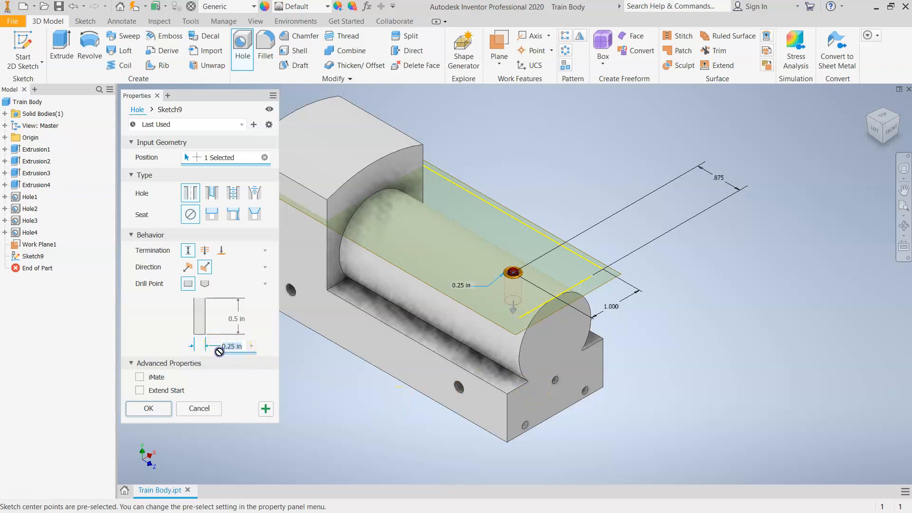
{"action": "key", "text": "BackSpace"}
{"action": "type", "text": ".5"}
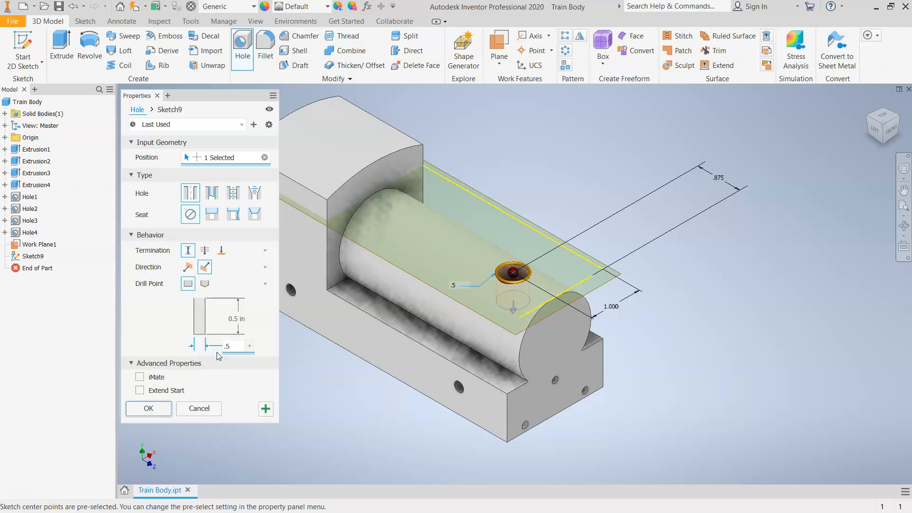
Set the stack hole's depth to 0.25 in and create the hole.
{"action": "left_click", "coordinate": [226, 318]}
{"action": "left_click", "coordinate": [232, 318]}
{"action": "key", "text": "BackSpace"}
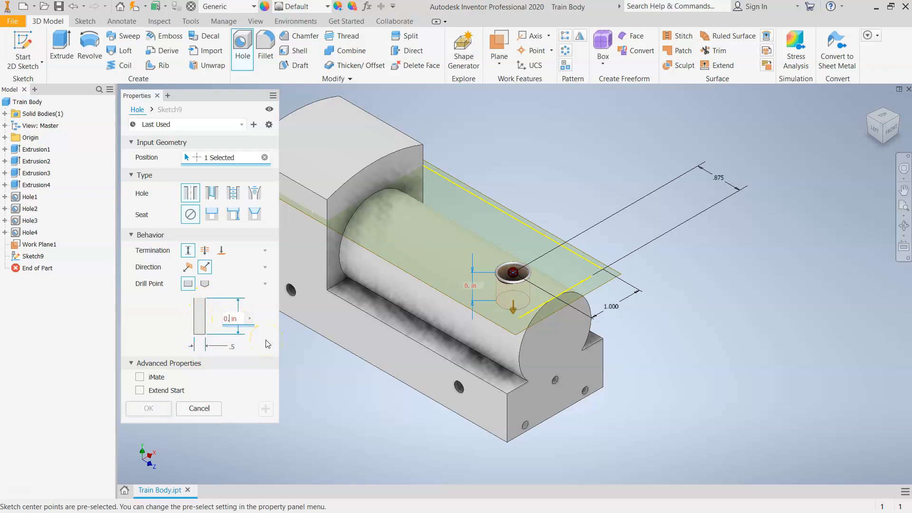
{"action": "type", "text": "25"}
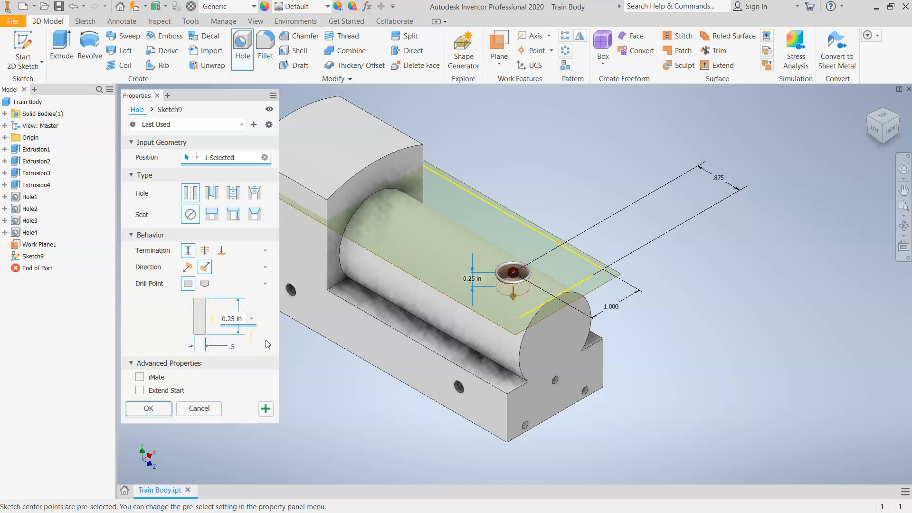
{"action": "scroll", "coordinate": [492, 269], "scroll_direction": "up", "scroll_amount": 2}
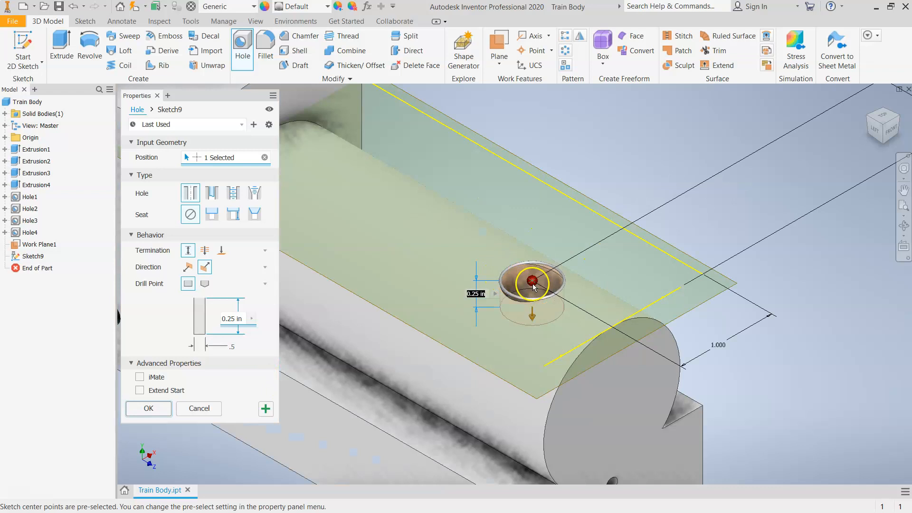
{"action": "scroll", "coordinate": [542, 306], "scroll_direction": "down", "scroll_amount": 1}
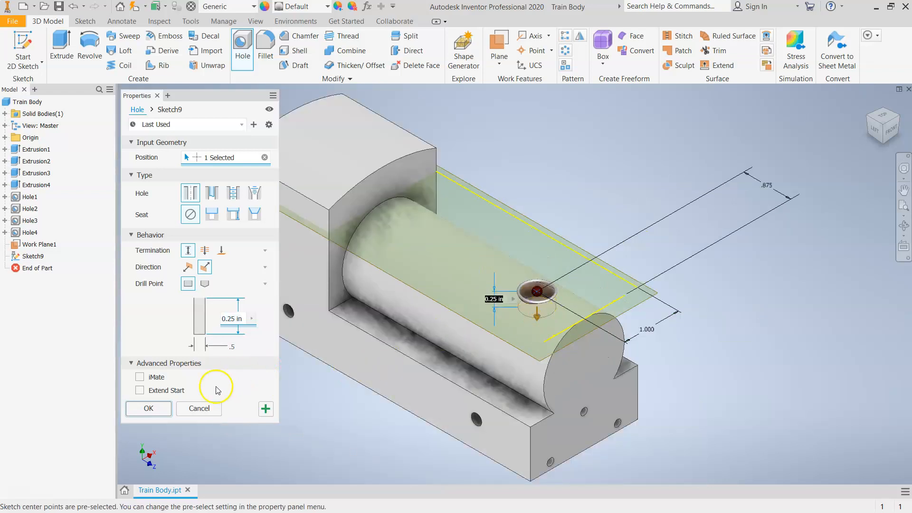
{"action": "left_click", "coordinate": [148, 409]}
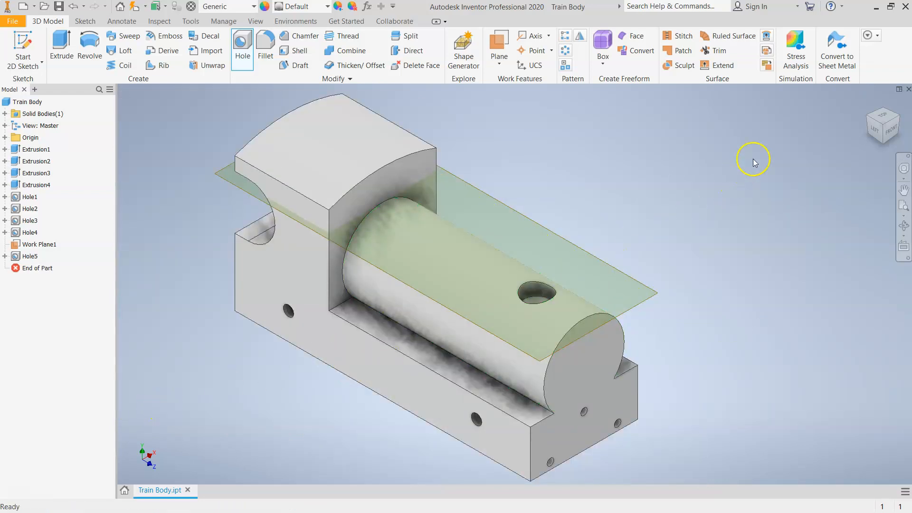
Hide the offset work plane above the boiler cylinder.
{"action": "scroll", "coordinate": [747, 337], "scroll_direction": "down", "scroll_amount": 3}
{"action": "scroll", "coordinate": [747, 338], "scroll_direction": "up", "scroll_amount": 4}
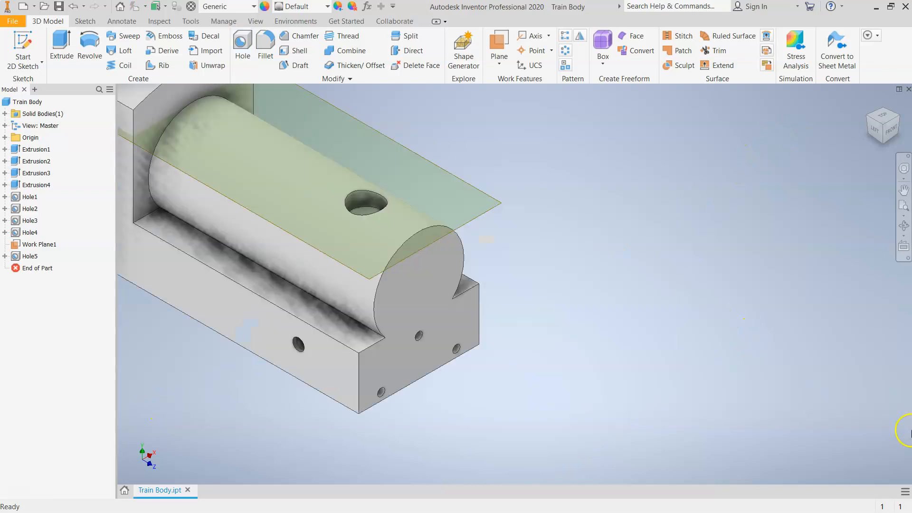
{"action": "scroll", "coordinate": [749, 374], "scroll_direction": "down", "scroll_amount": 3}
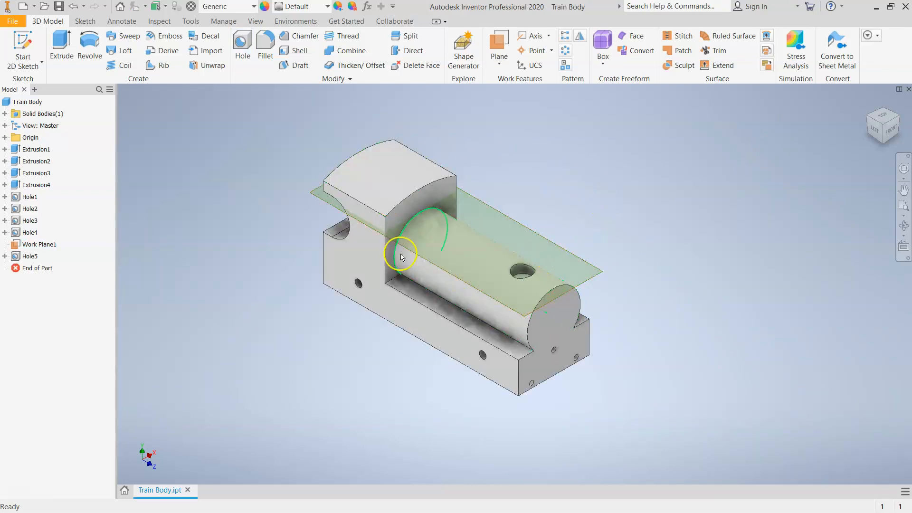
{"action": "scroll", "coordinate": [613, 268], "scroll_direction": "up", "scroll_amount": 3}
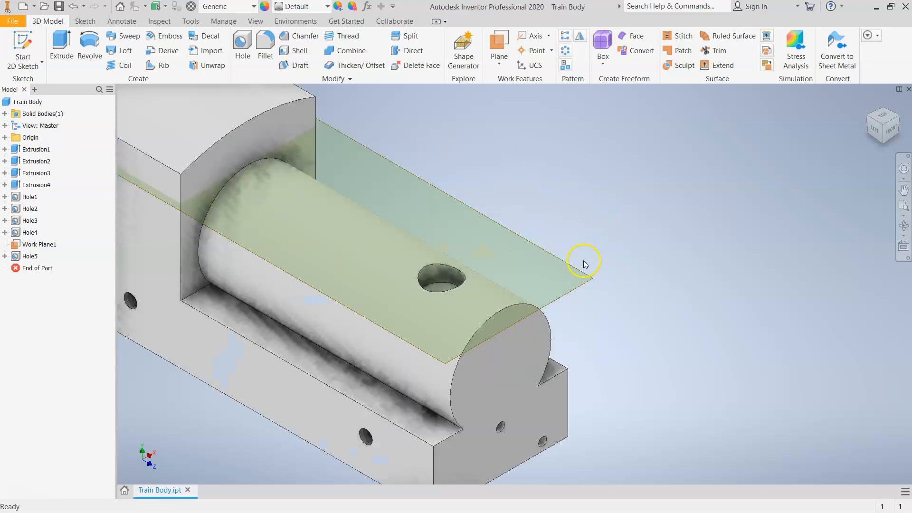
{"action": "left_click", "coordinate": [550, 257]}
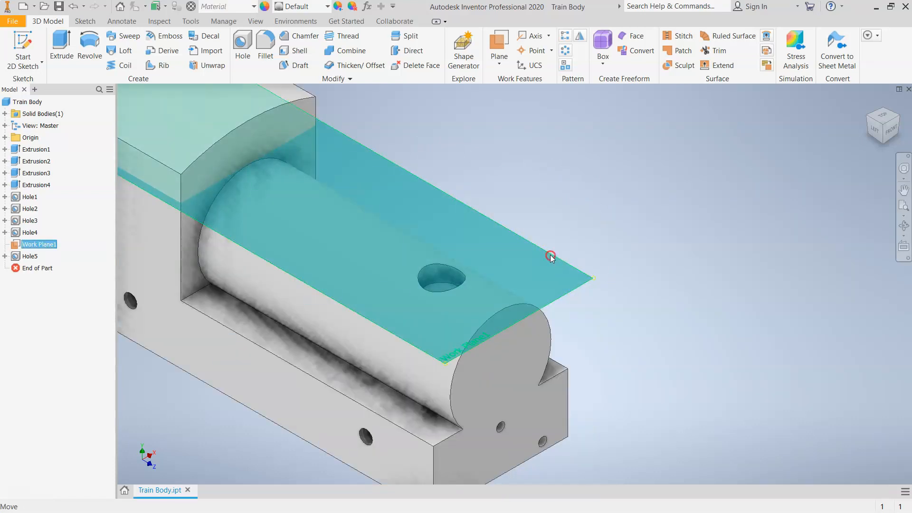
{"action": "right_click", "coordinate": [551, 255]}
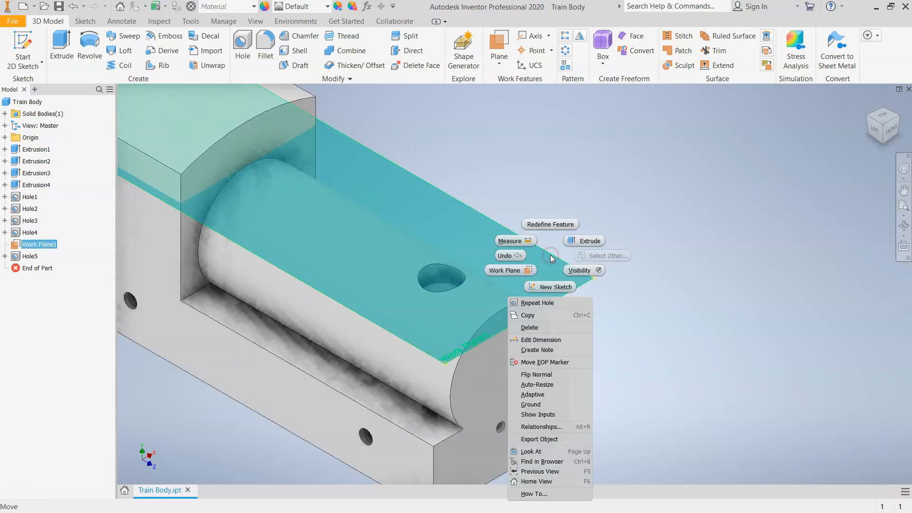
{"action": "left_click", "coordinate": [599, 271]}
{"action": "scroll", "coordinate": [599, 270], "scroll_direction": "down", "scroll_amount": 3}
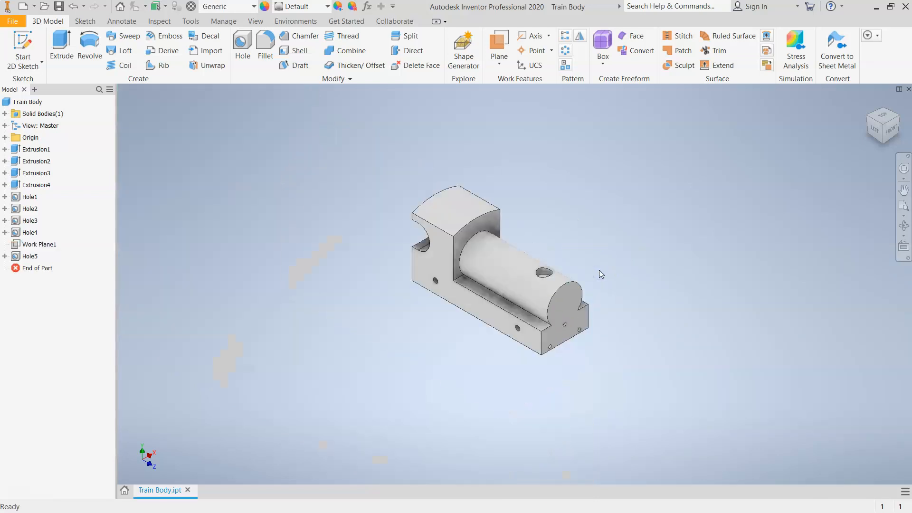
Start a 0.125 in constant fillet on the base's long upper side edge, adjoining short front top edge and vertical front corner edge.
{"action": "scroll", "coordinate": [732, 197], "scroll_direction": "up", "scroll_amount": 3}
{"action": "scroll", "coordinate": [694, 193], "scroll_direction": "down", "scroll_amount": 3}
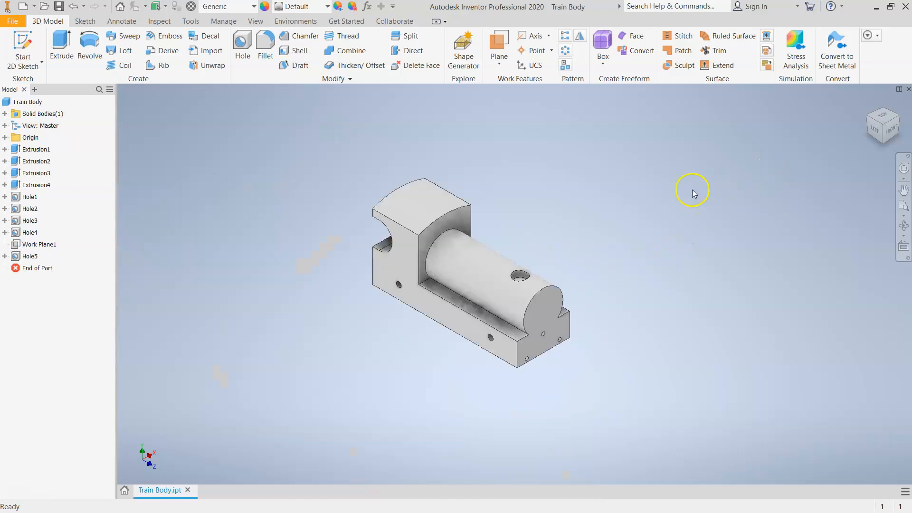
{"action": "left_click", "coordinate": [868, 120]}
{"action": "left_click", "coordinate": [867, 118]}
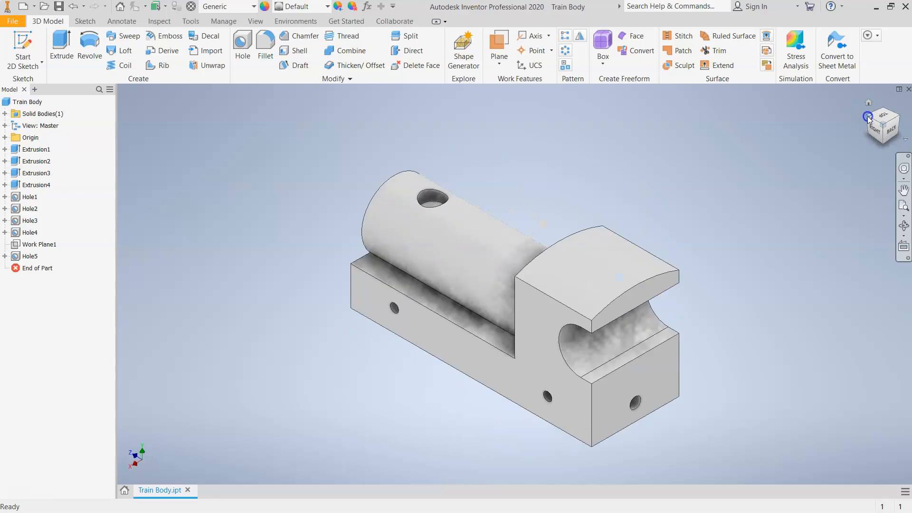
{"action": "left_click", "coordinate": [868, 118]}
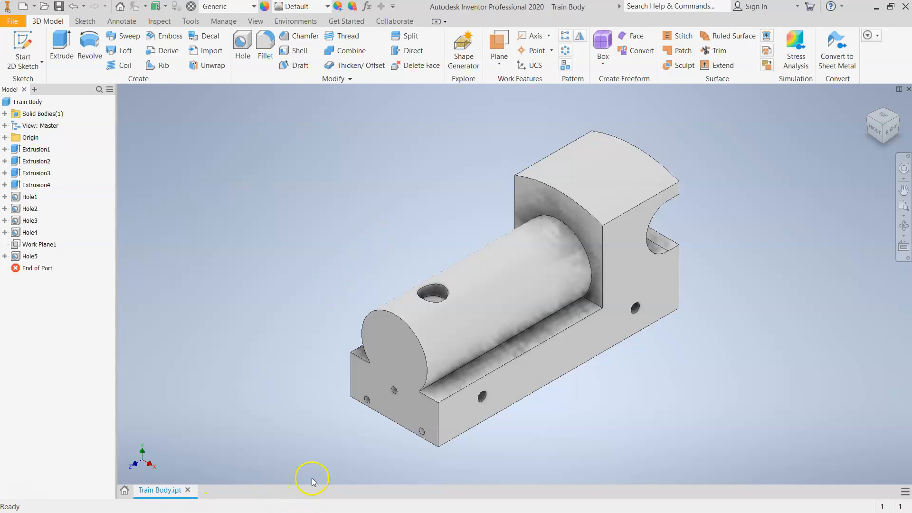
{"action": "left_click", "coordinate": [29, 232]}
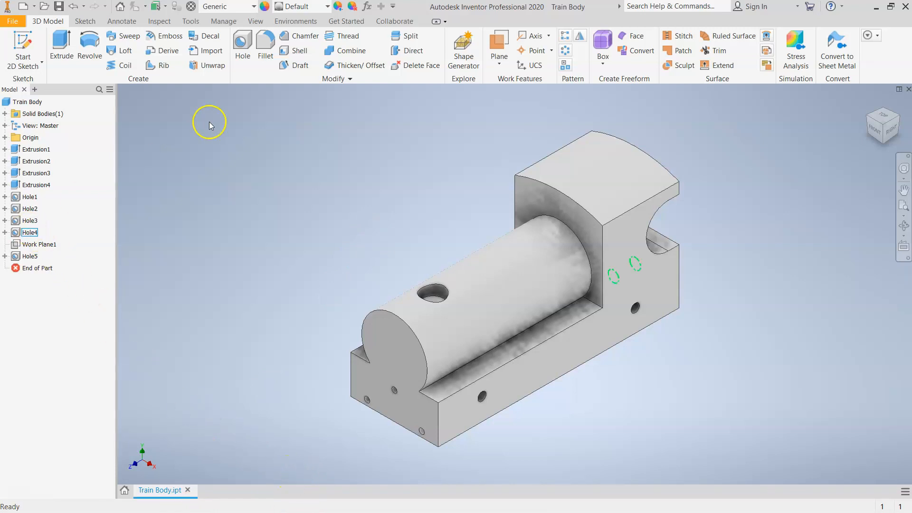
{"action": "left_click", "coordinate": [267, 47]}
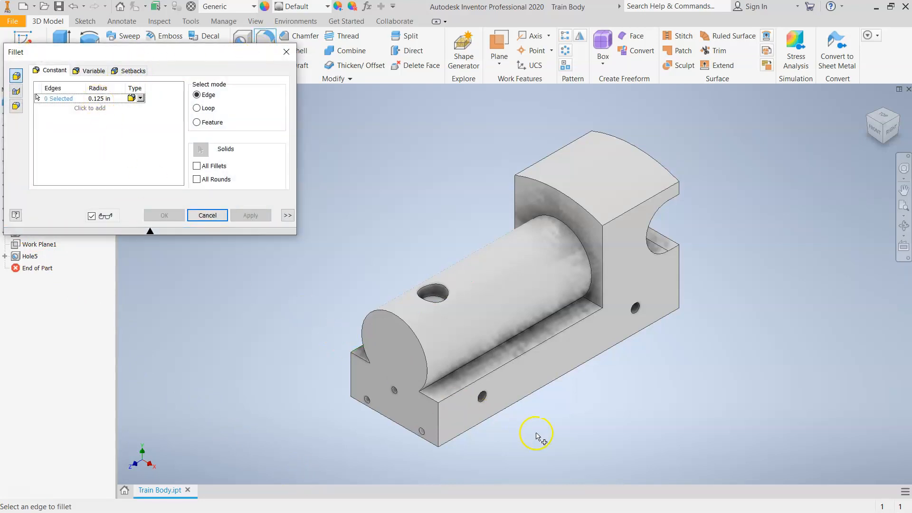
{"action": "scroll", "coordinate": [540, 438], "scroll_direction": "down", "scroll_amount": 3}
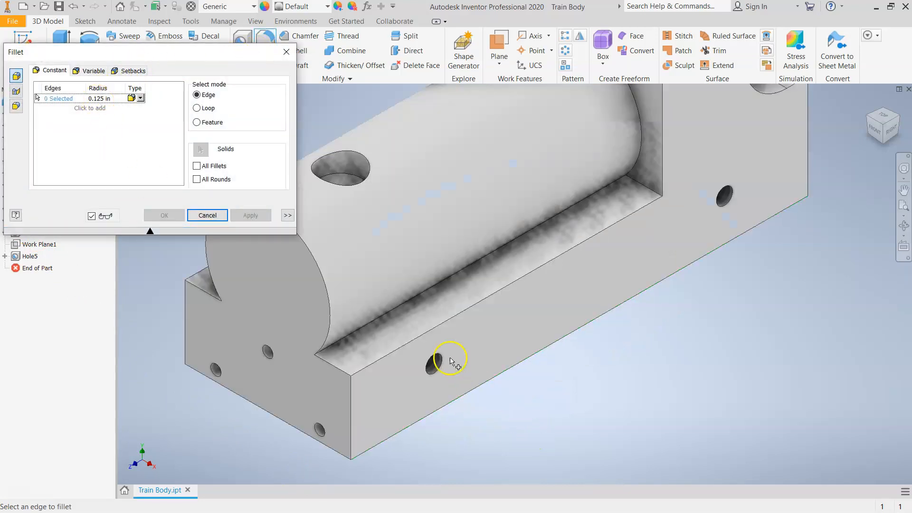
{"action": "left_click", "coordinate": [431, 332]}
{"action": "left_click", "coordinate": [327, 366]}
{"action": "left_click", "coordinate": [352, 415]}
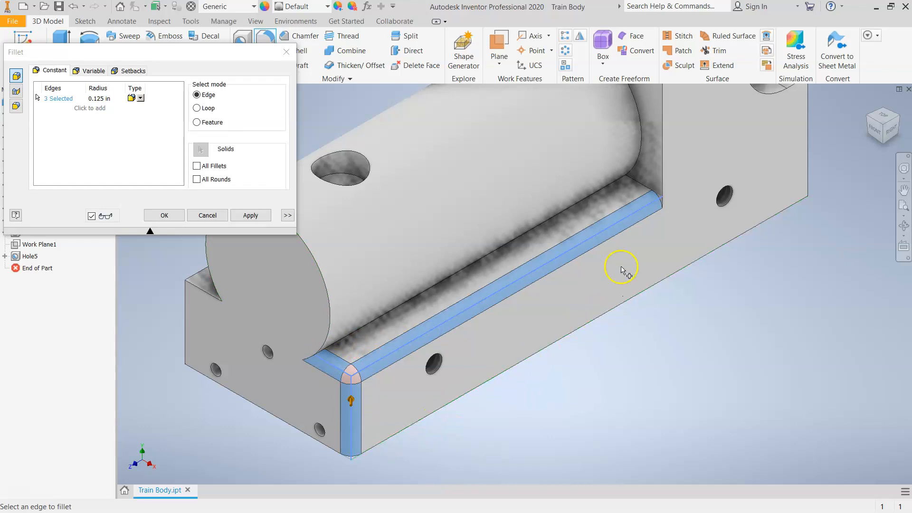
Add the cab's front vertical edge, roof side edge, rear vertical edges and curved cutout edges on the same side to the fillet.
{"action": "left_click", "coordinate": [663, 172]}
{"action": "scroll", "coordinate": [648, 404], "scroll_direction": "down", "scroll_amount": 3}
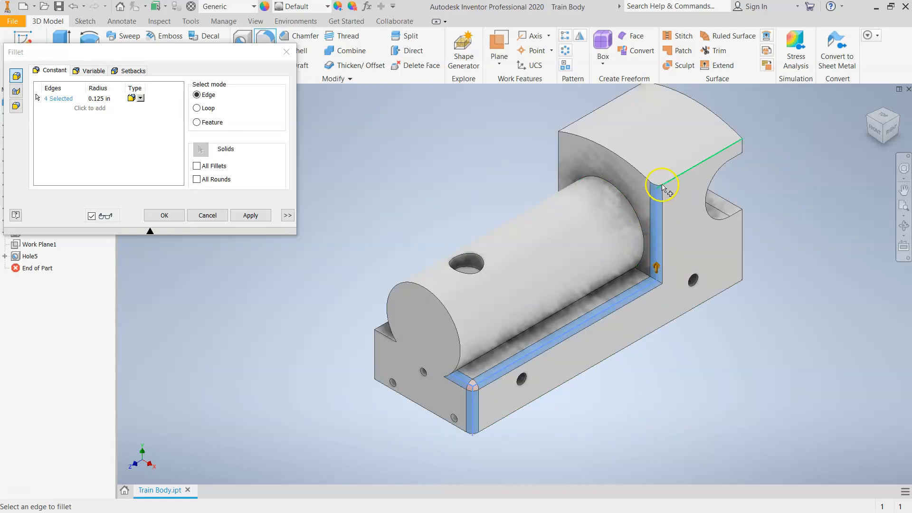
{"action": "left_click", "coordinate": [688, 182]}
{"action": "left_click", "coordinate": [743, 149]}
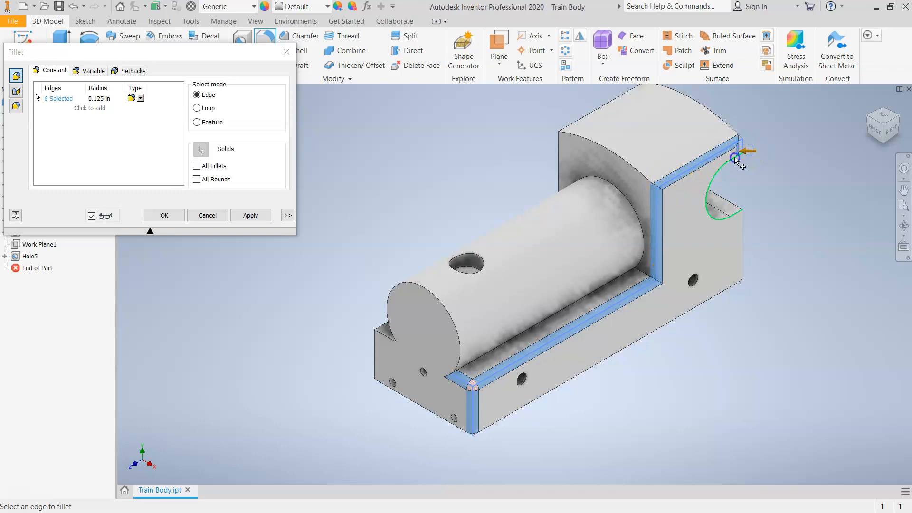
{"action": "left_click", "coordinate": [735, 158]}
{"action": "left_click", "coordinate": [740, 215]}
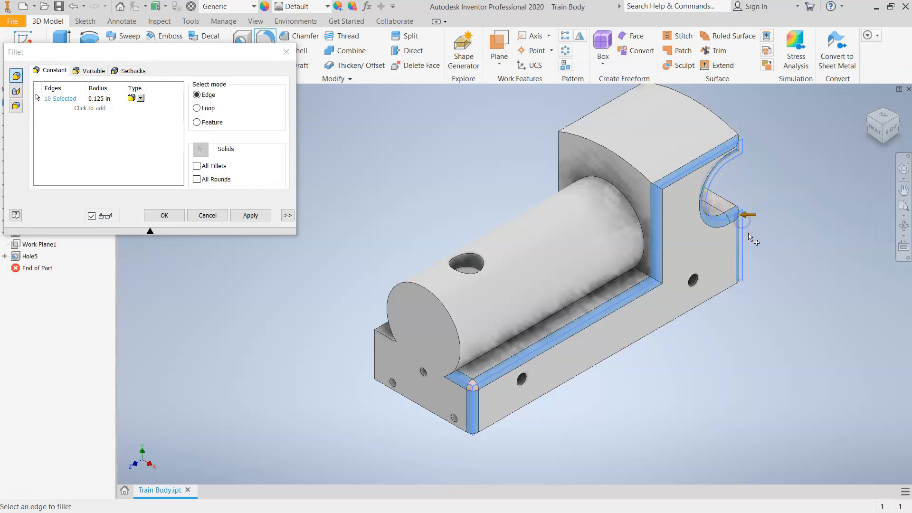
Add the opposite short front top edge, the boiler's front rim and its joints with the near-side base and cab to the fillet.
{"action": "left_click", "coordinate": [444, 420]}
{"action": "left_click", "coordinate": [385, 335]}
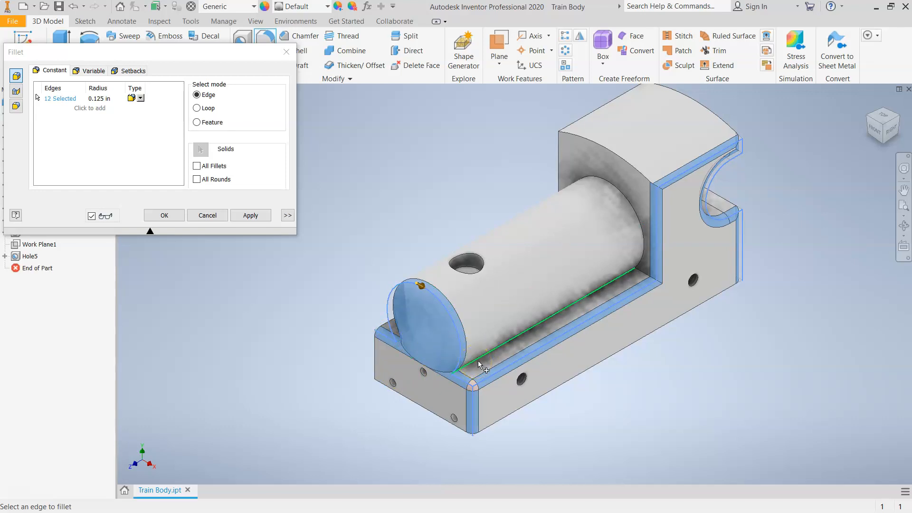
{"action": "scroll", "coordinate": [583, 346], "scroll_direction": "up", "scroll_amount": 5}
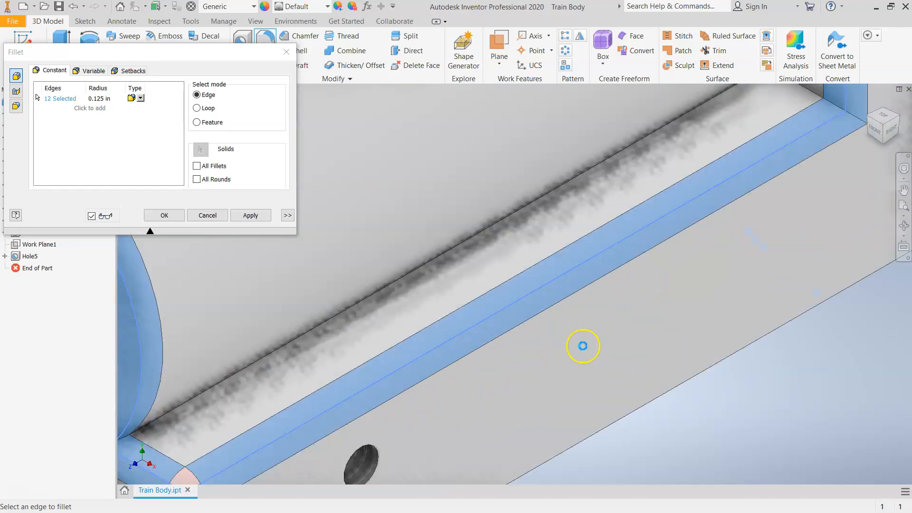
{"action": "scroll", "coordinate": [566, 339], "scroll_direction": "down", "scroll_amount": 5}
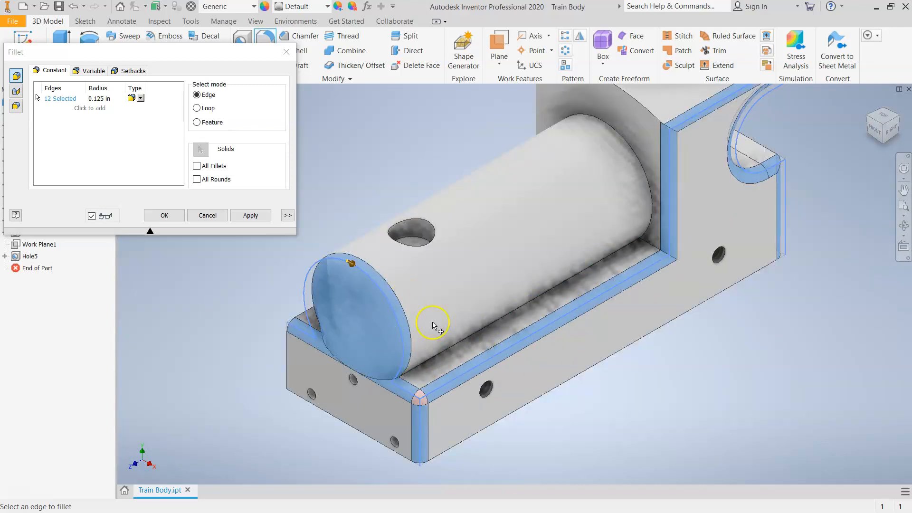
{"action": "left_click", "coordinate": [425, 366]}
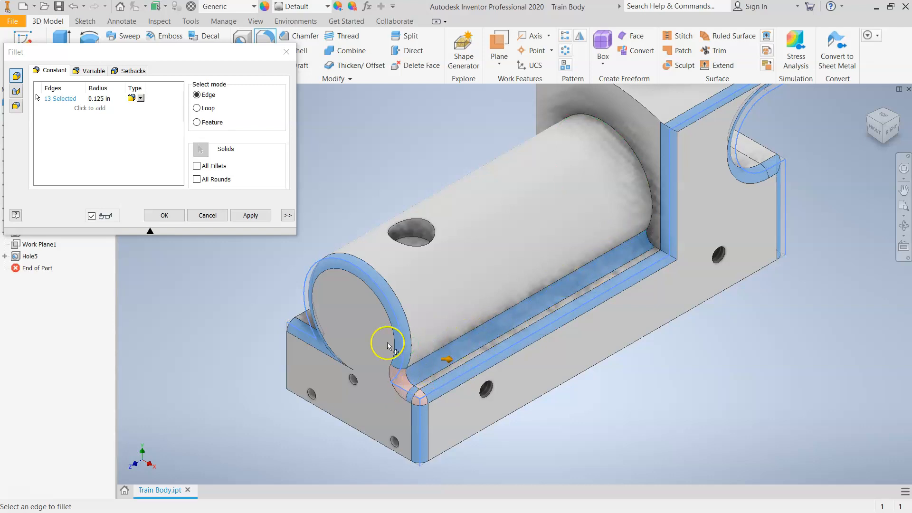
{"action": "left_click", "coordinate": [646, 201]}
Add the opposite side's boiler-to-base edge, the base's long upper side edge and its vertical front corner edge to the fillet.
{"action": "mouse_move", "coordinate": [536, 219]}
{"action": "middle_mouse_down", "text": "shift"}
{"action": "mouse_move", "coordinate": [134, 116]}
{"action": "mouse_move", "coordinate": [163, 116]}
{"action": "mouse_move", "coordinate": [186, 135]}
{"action": "middle_mouse_up", "text": "shift"}
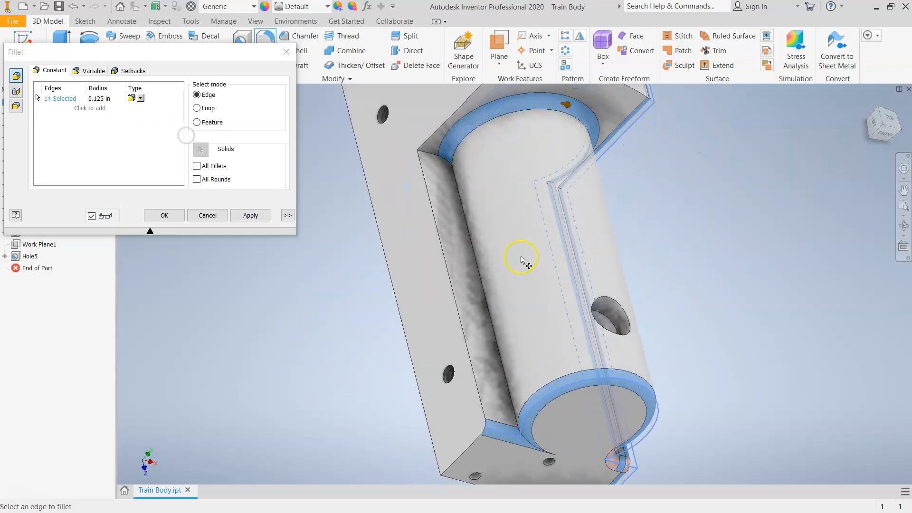
{"action": "left_click", "coordinate": [476, 271]}
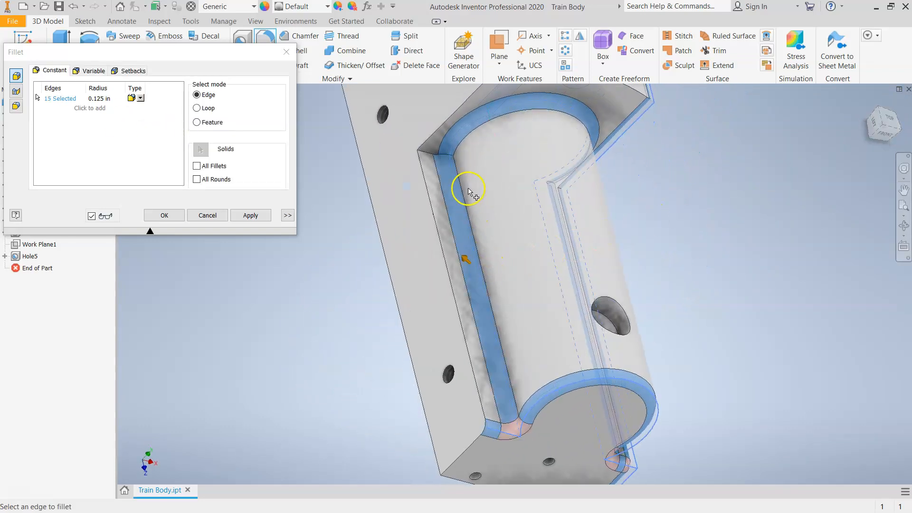
{"action": "left_click", "coordinate": [427, 199]}
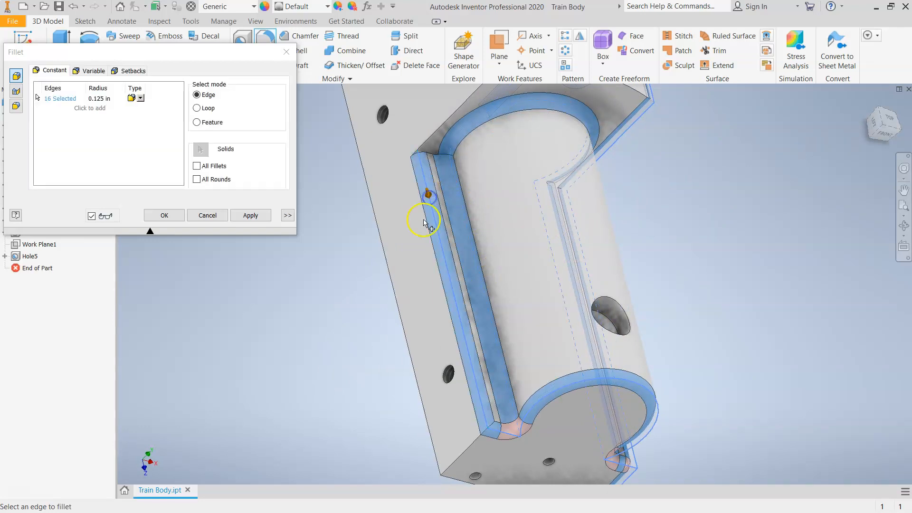
{"action": "left_click", "coordinate": [466, 458]}
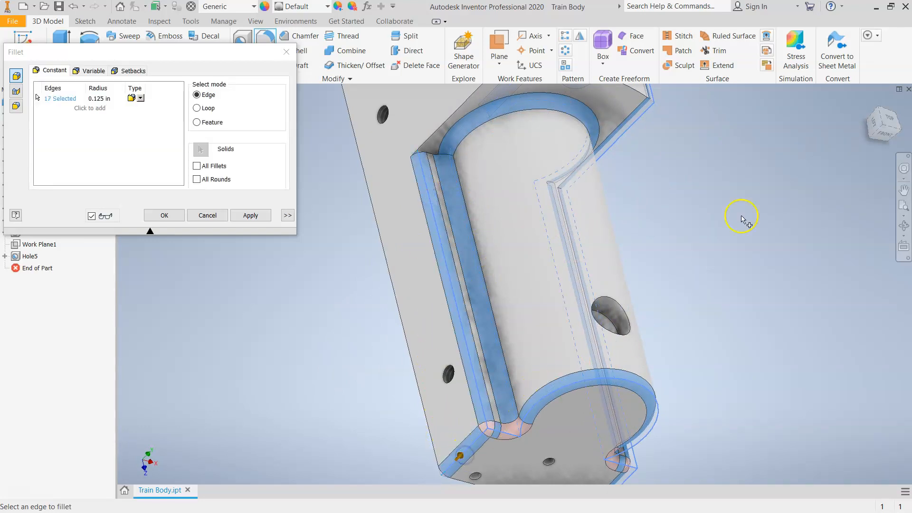
Add the cab's arched front roof edge and the opposite side's front vertical and roof side edges, and apply the 0.125 in fillet.
{"action": "left_click", "coordinate": [899, 135]}
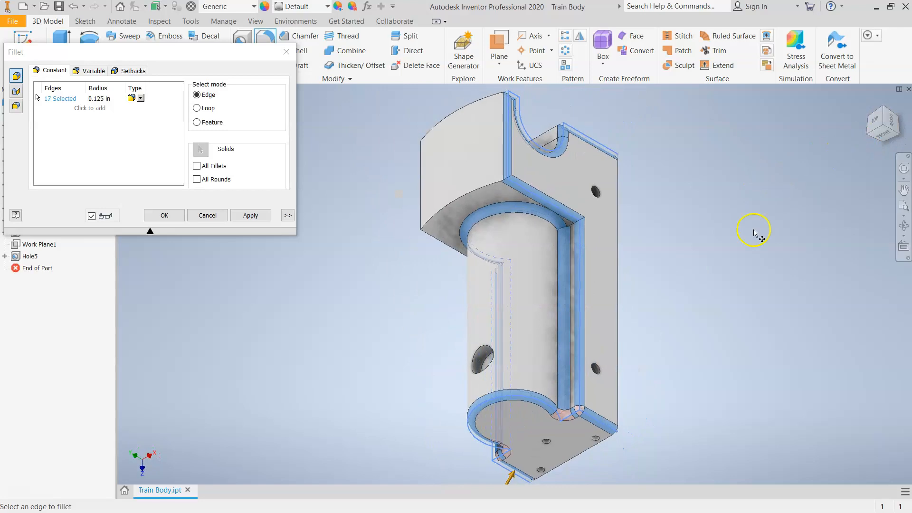
{"action": "left_click", "coordinate": [471, 191]}
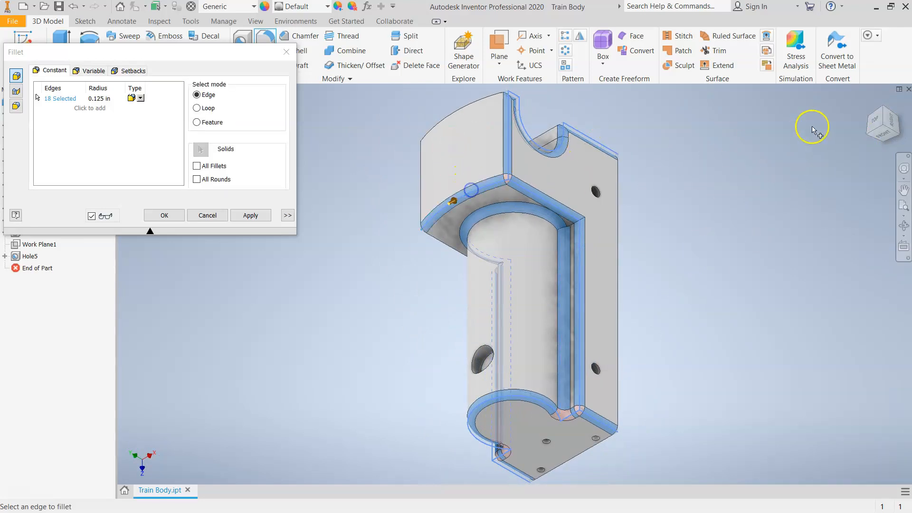
{"action": "left_click", "coordinate": [877, 136]}
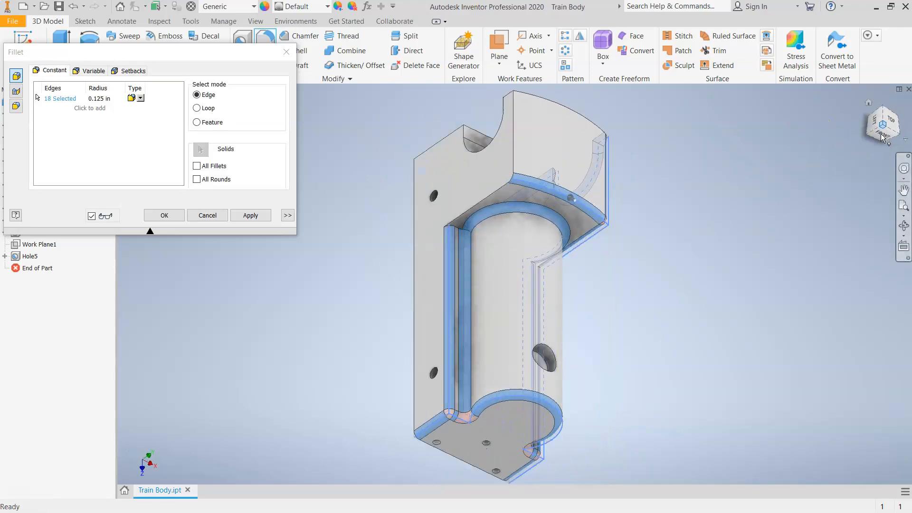
{"action": "left_click", "coordinate": [879, 132]}
{"action": "left_click", "coordinate": [873, 128]}
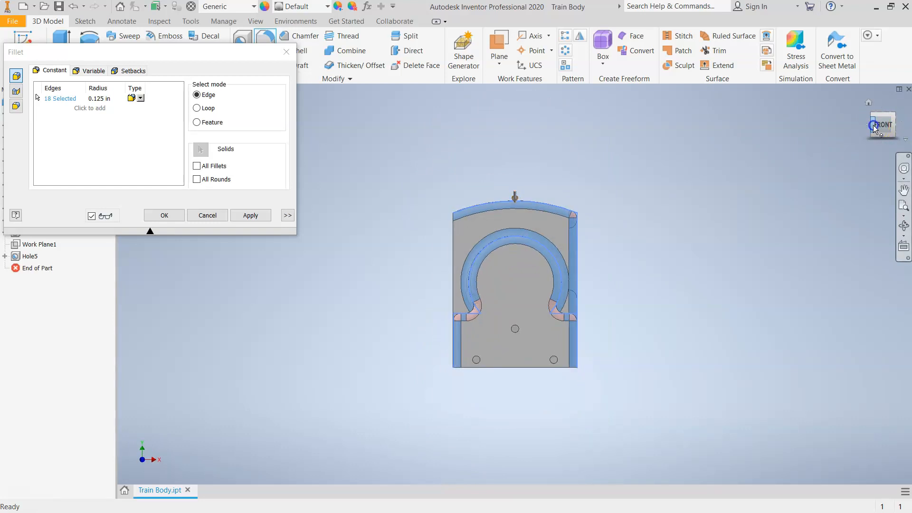
{"action": "left_click", "coordinate": [428, 306]}
{"action": "left_click", "coordinate": [413, 212]}
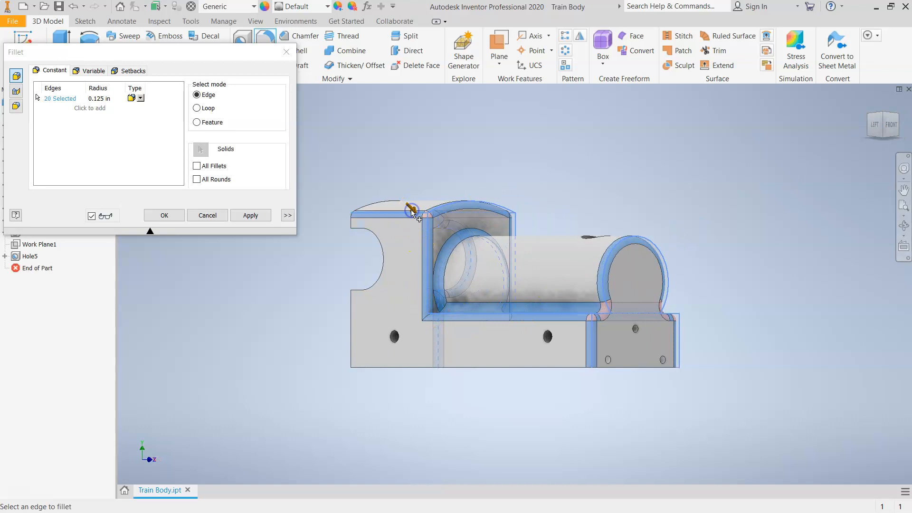
{"action": "left_click", "coordinate": [896, 132]}
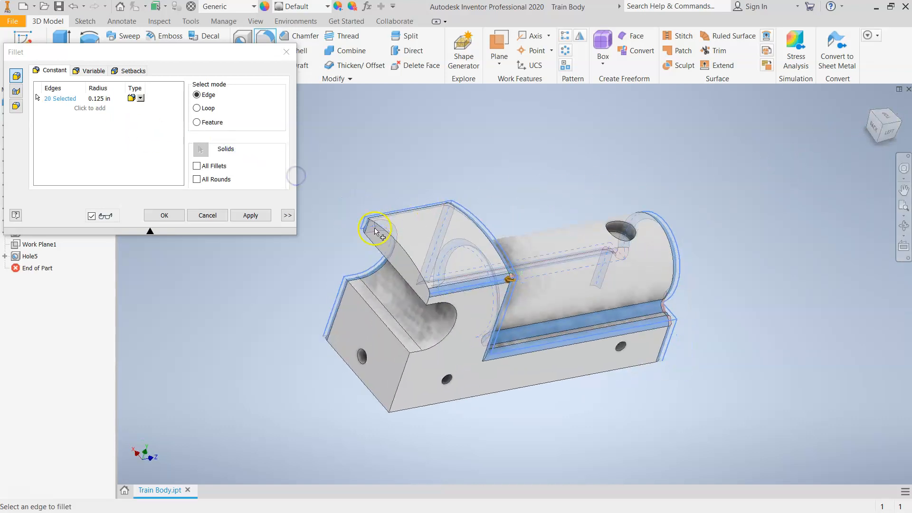
{"action": "left_click", "coordinate": [249, 215]}
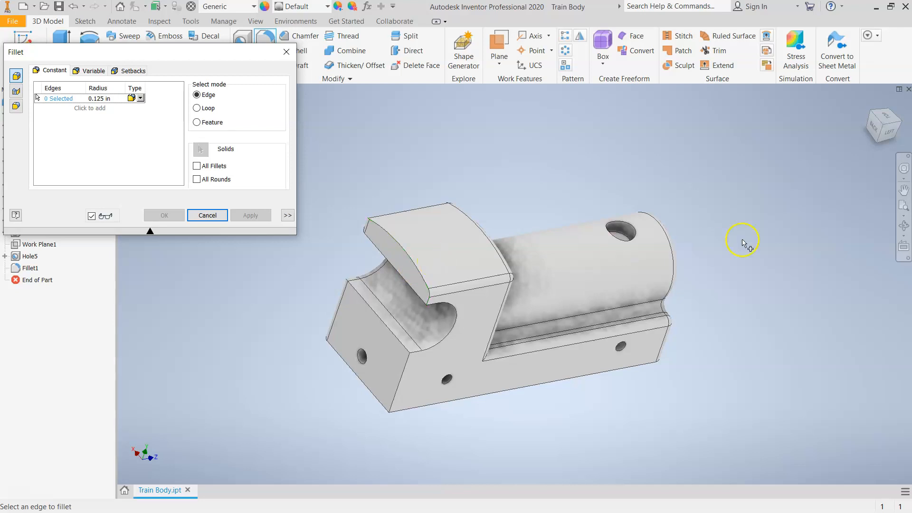
Create a second 0.125 in fillet on the roof's rear edges, the unrounded side's cutout edge, and the base's rear top and vertical corner edges.
{"action": "left_click_drag", "start_coordinate": [870, 142], "coordinate": [838, 137]}
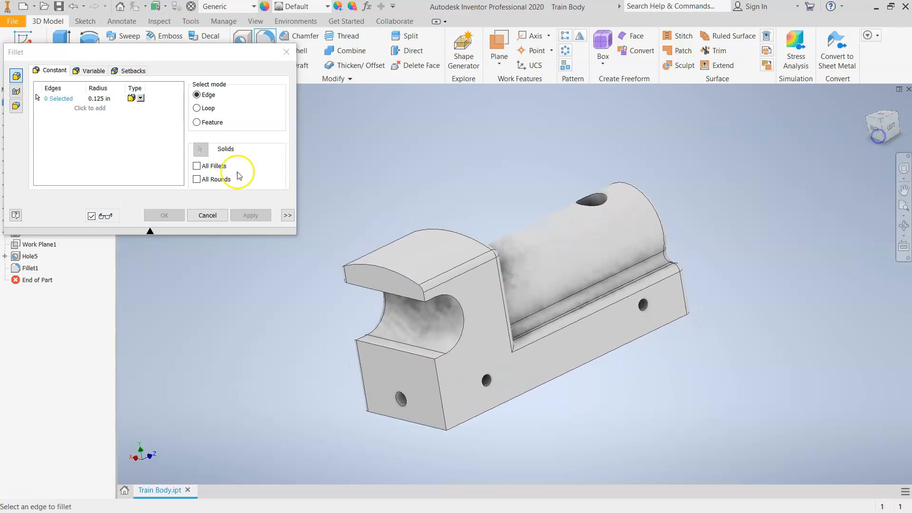
{"action": "left_click", "coordinate": [382, 272]}
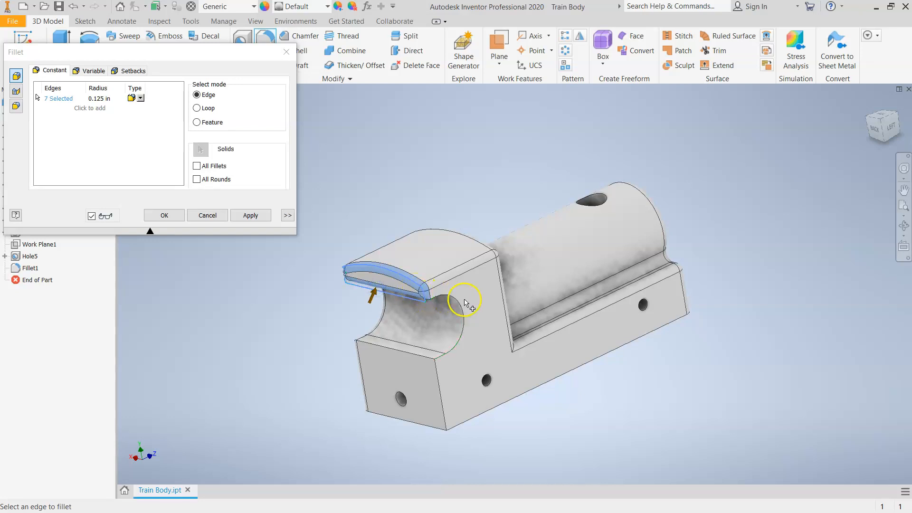
{"action": "scroll", "coordinate": [441, 304], "scroll_direction": "up", "scroll_amount": 3}
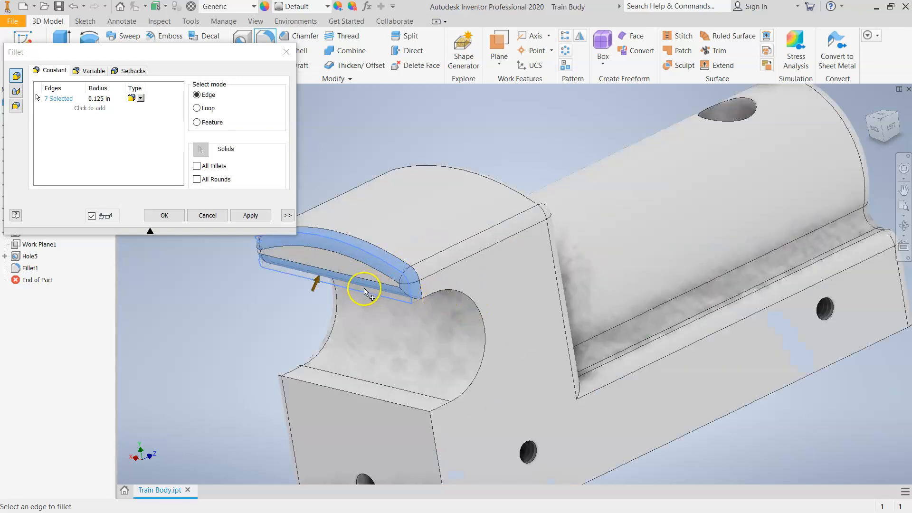
{"action": "scroll", "coordinate": [364, 289], "scroll_direction": "down", "scroll_amount": 3}
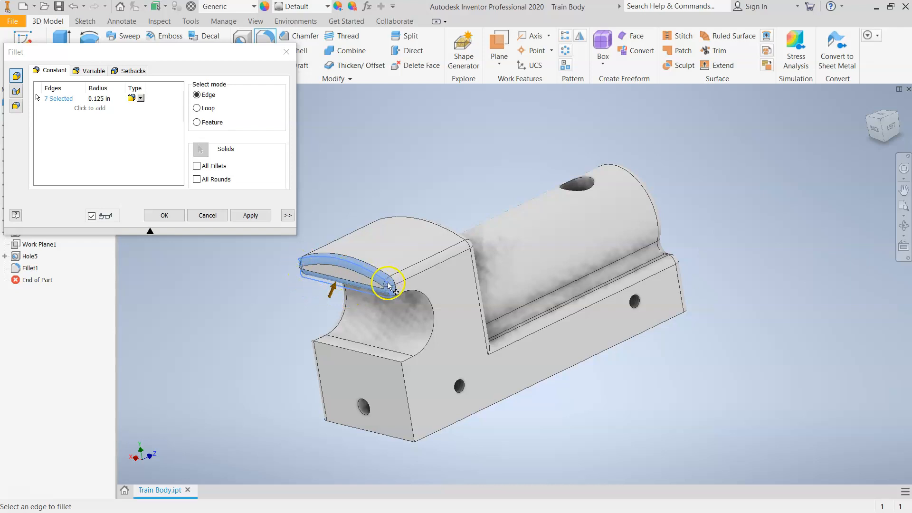
{"action": "left_click", "coordinate": [403, 363]}
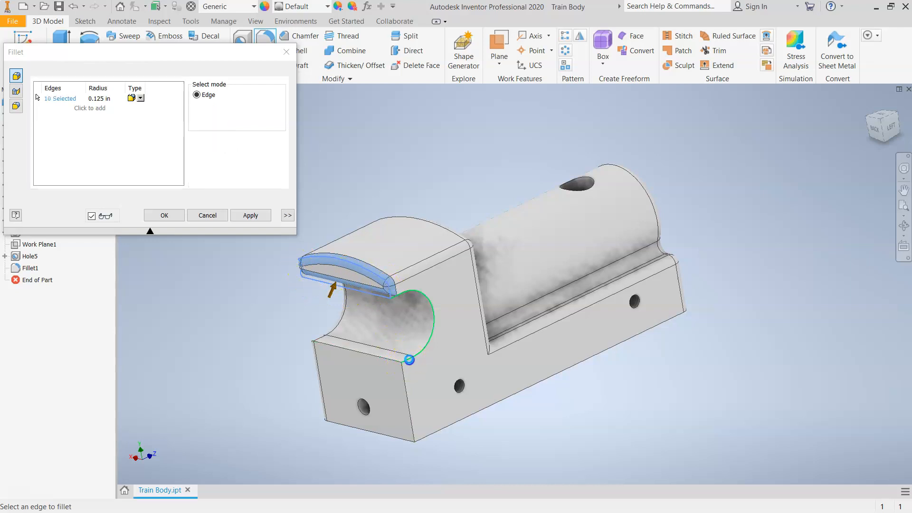
{"action": "left_click", "coordinate": [379, 361]}
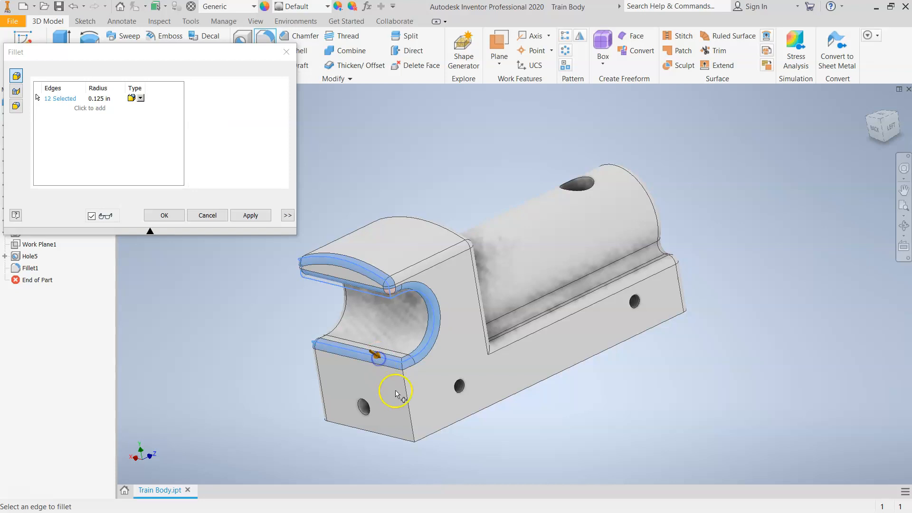
{"action": "left_click", "coordinate": [407, 399]}
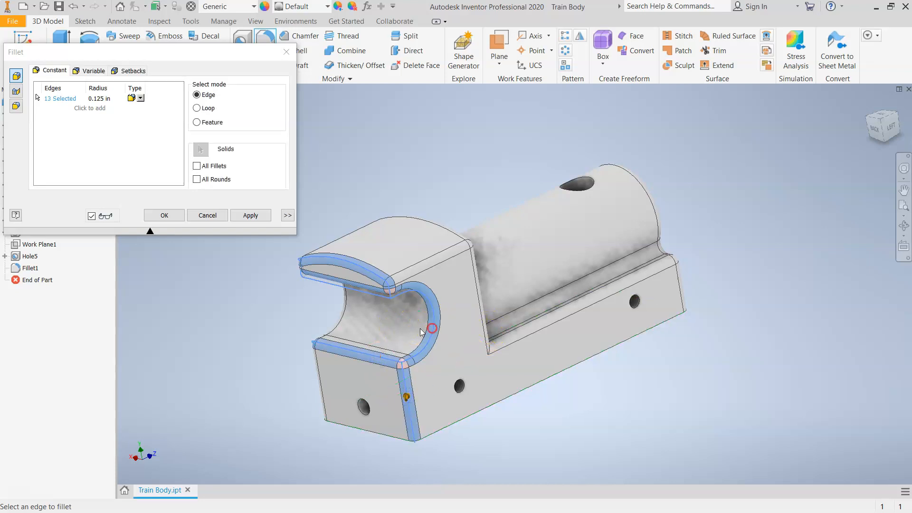
{"action": "left_click", "coordinate": [559, 323]}
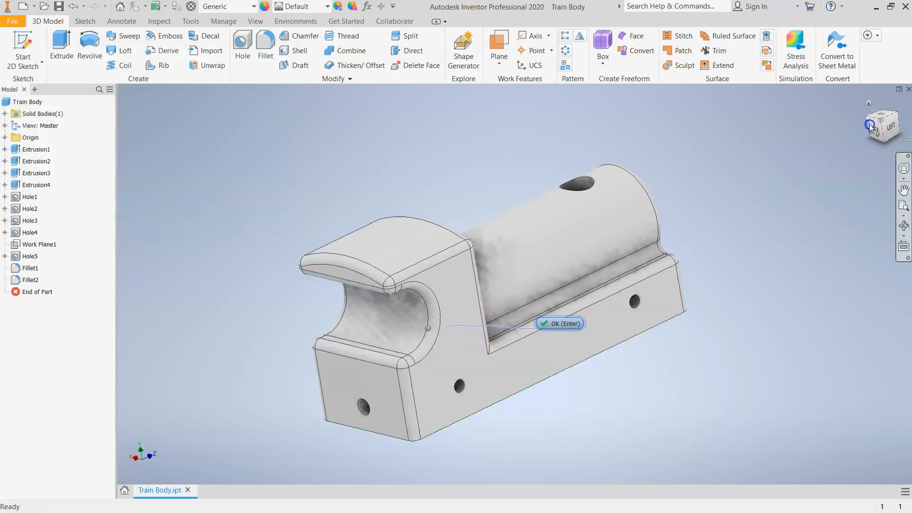
{"action": "left_click", "coordinate": [875, 126]}
{"action": "left_click", "coordinate": [874, 124]}
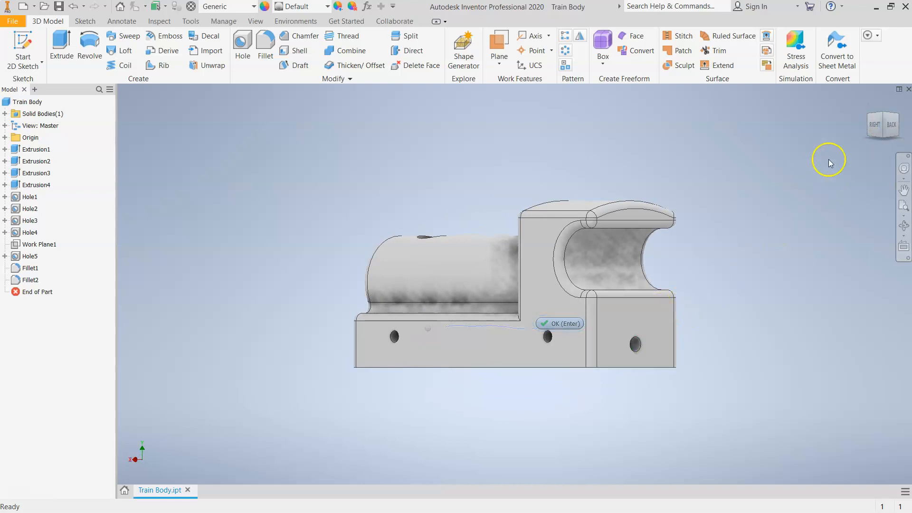
{"action": "left_click_drag", "start_coordinate": [891, 126], "coordinate": [506, 363]}
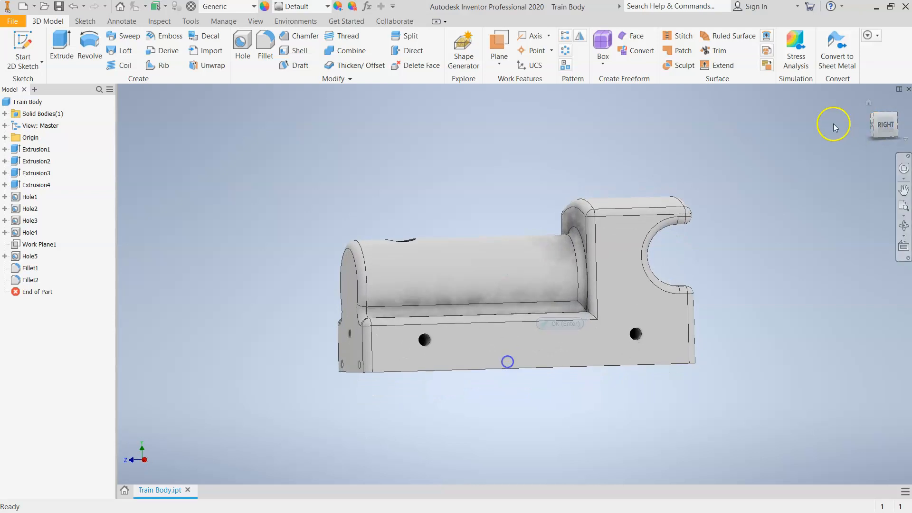
{"action": "left_click", "coordinate": [877, 118]}
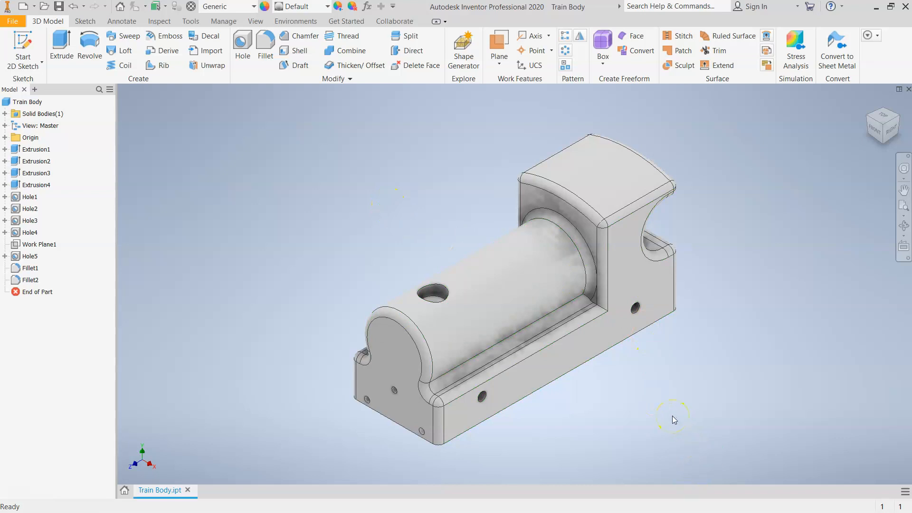
{"action": "left_click", "coordinate": [490, 243]}
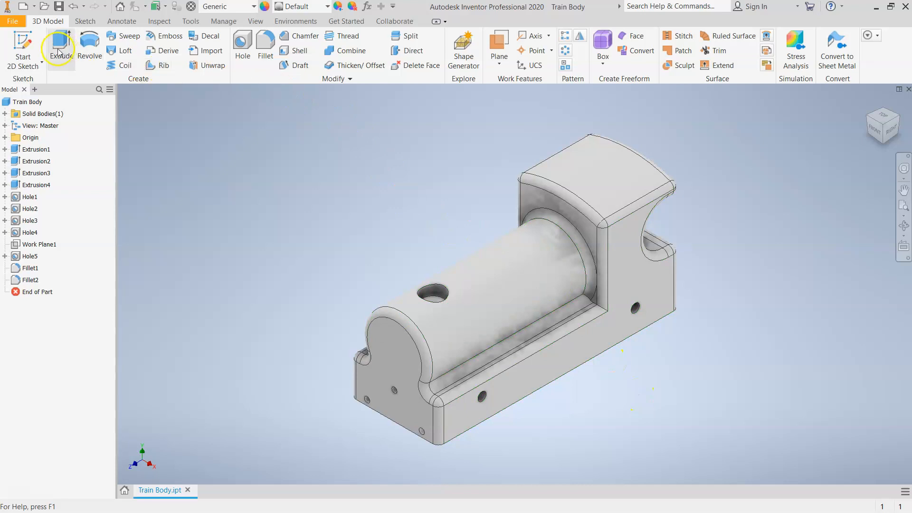